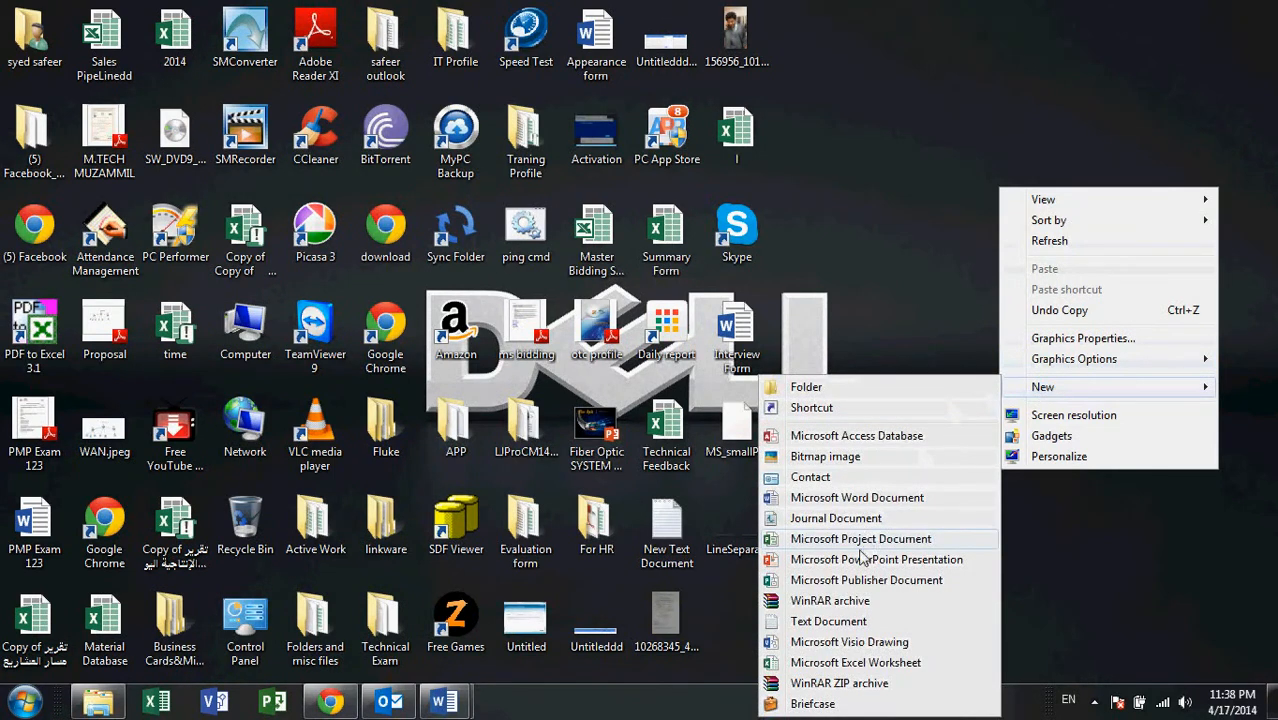
Step: Create a new Microsoft Excel worksheet on the desktop and open it
click(826, 662)
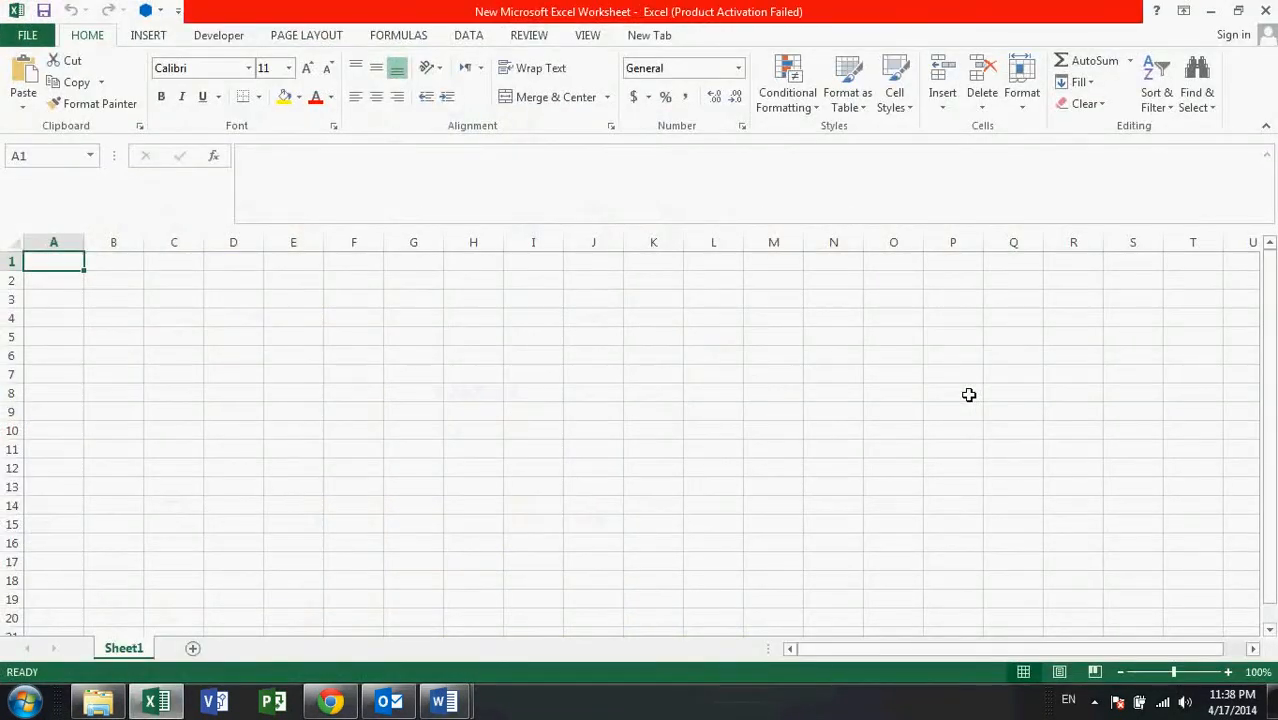
key(Return)
key(Right)
key(Right)
key(Right)
key(Left)
key(Left)
key(Left)
key(Down)
key(Down)
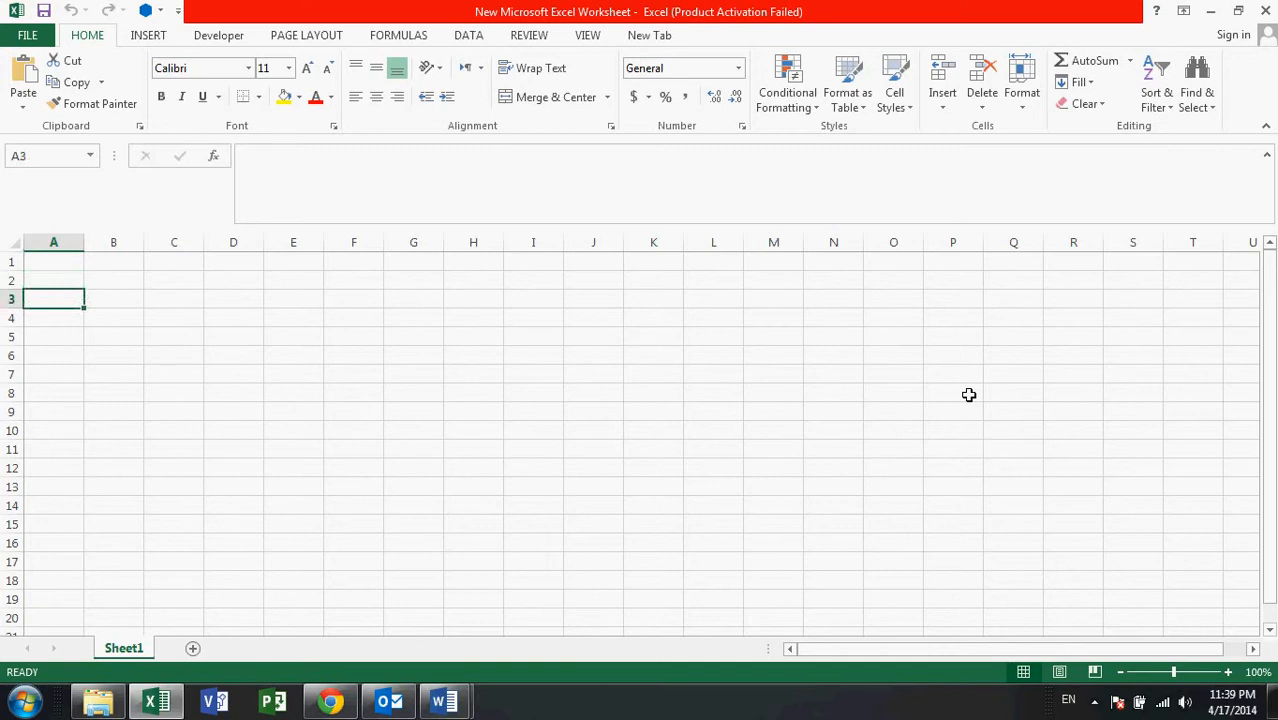
Step: Enter the values 12, 121 and 1312 in cells D3 to D5
key(Right)
key(Right)
key(Right)
text(12)
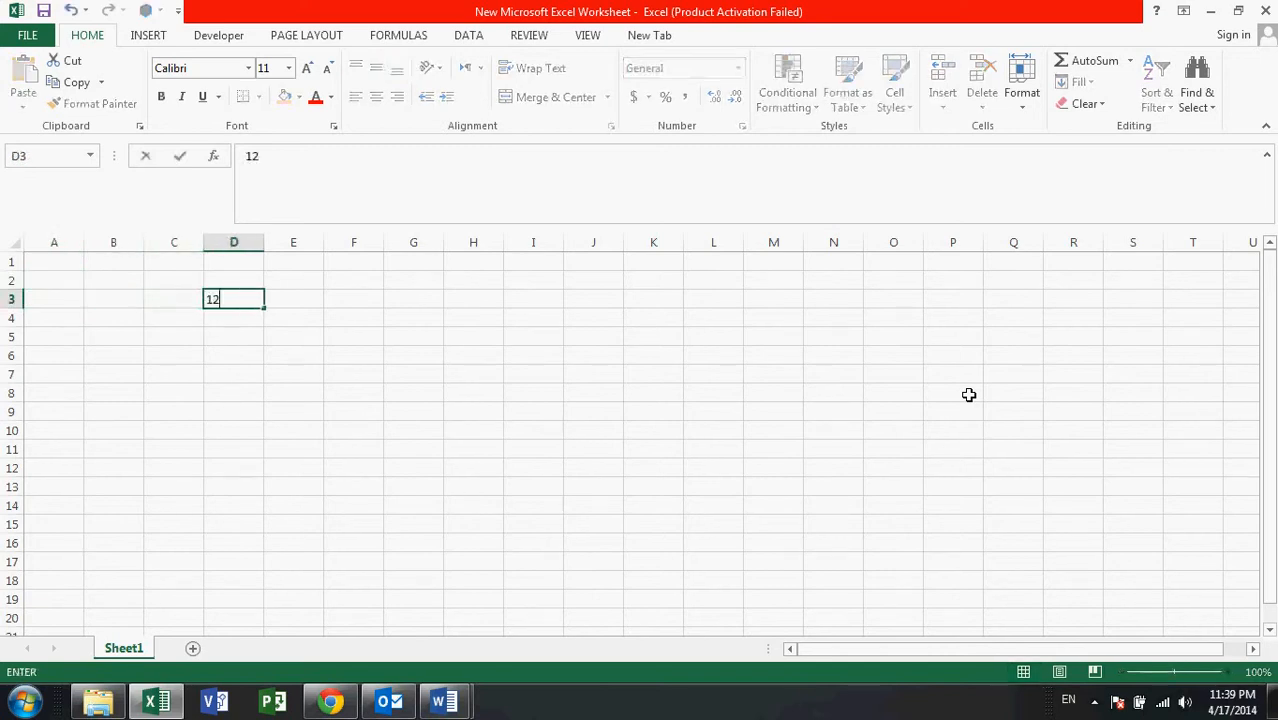
key(Return)
text(121)
key(Return)
text(1312)
key(Return)
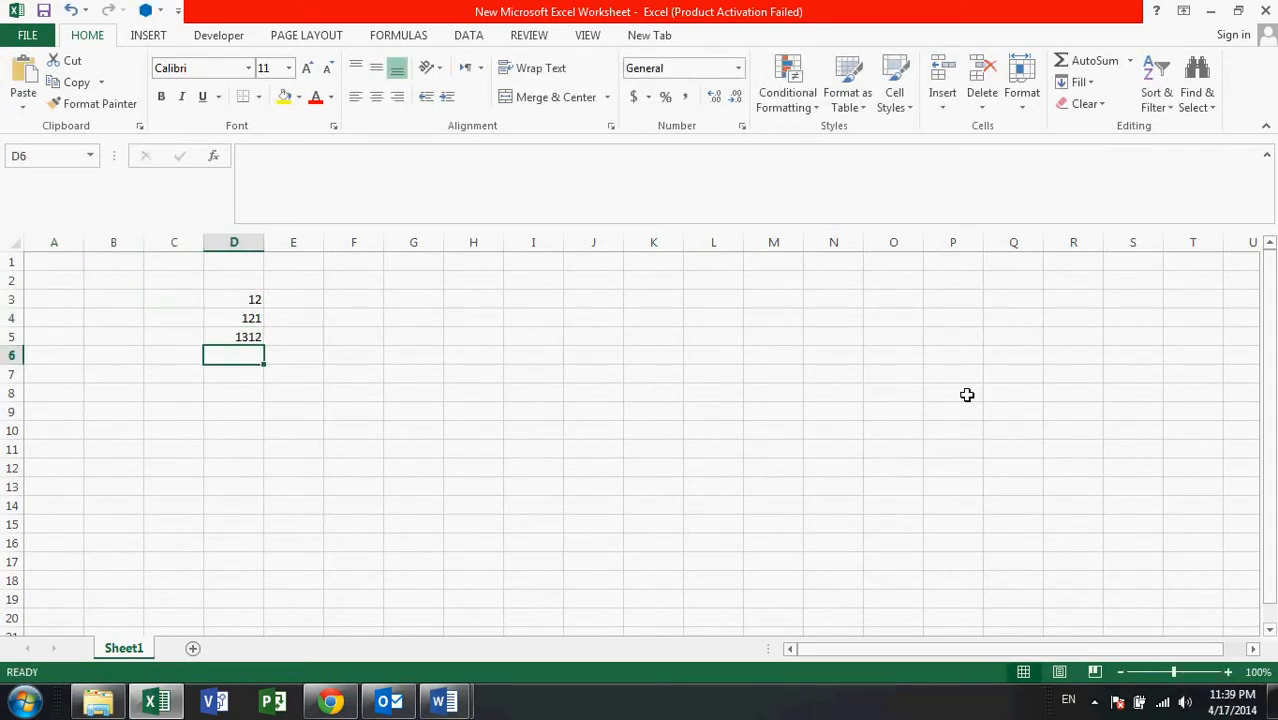
Step: Total D3:D5 in cell D6 with AutoSum
click(1078, 68)
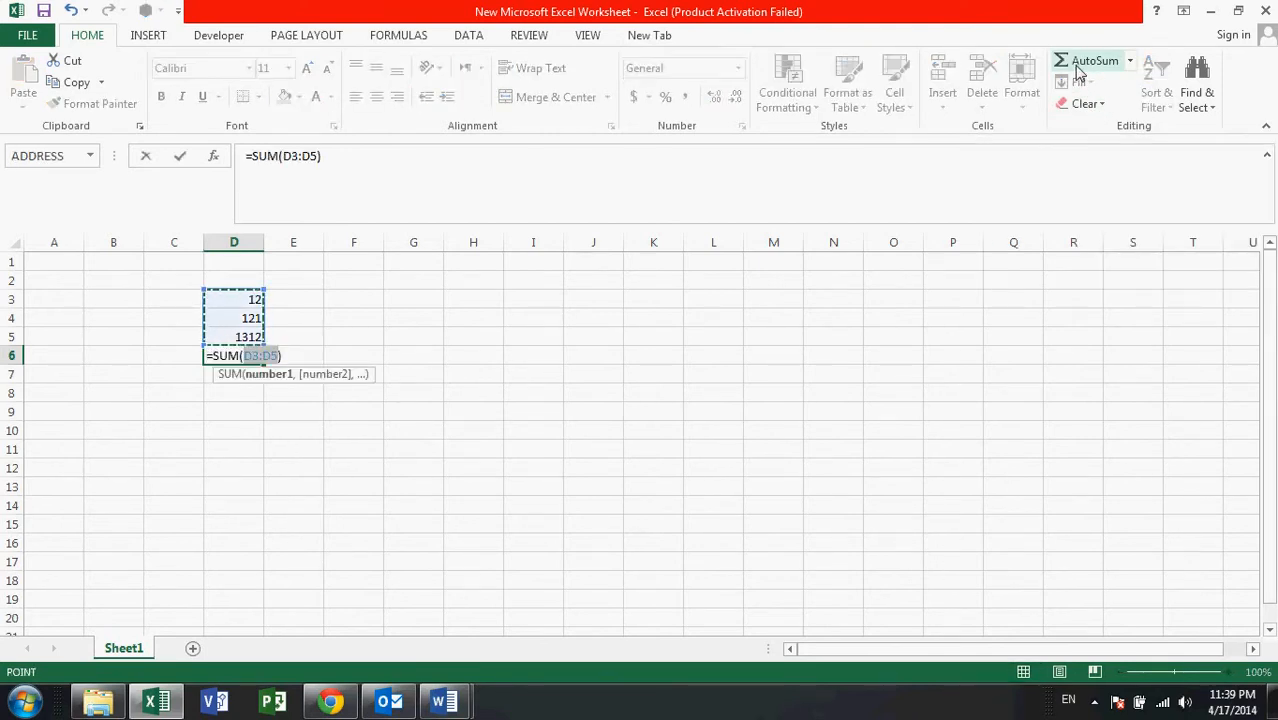
key(Return)
key(Up)
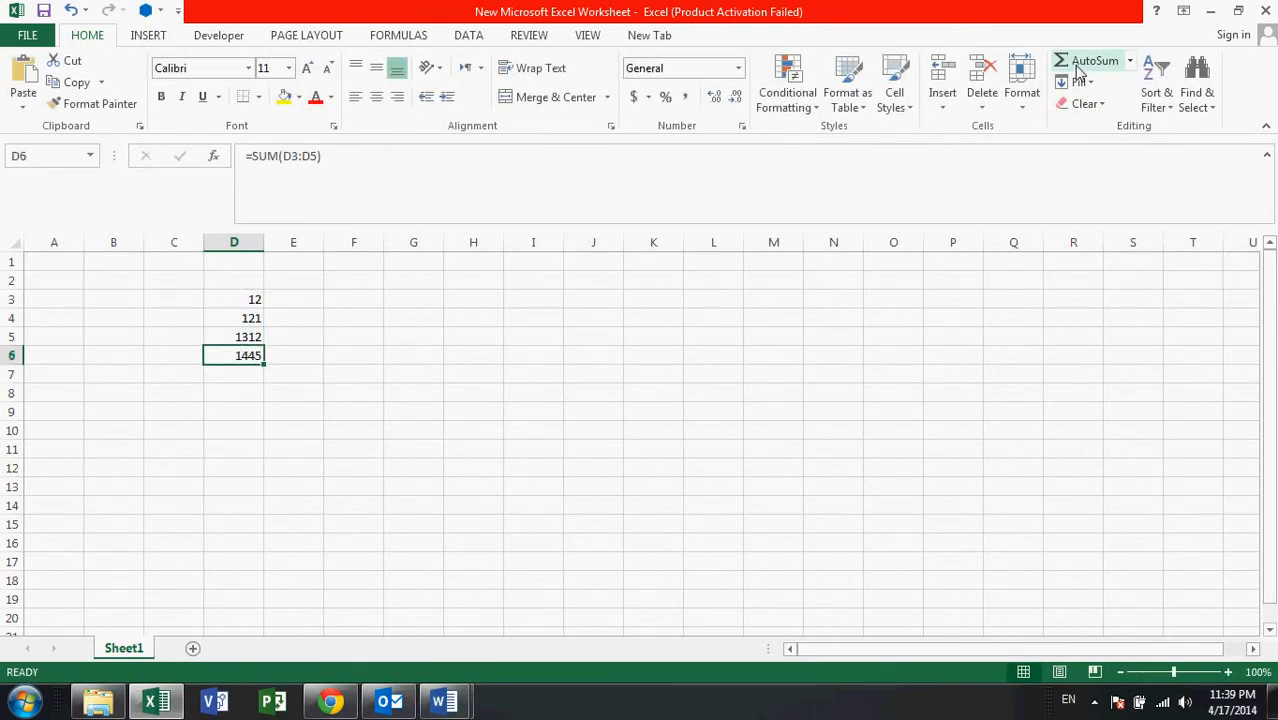
Step: Close the accidentally opened Help window and undo the sum in D6
key(F1)
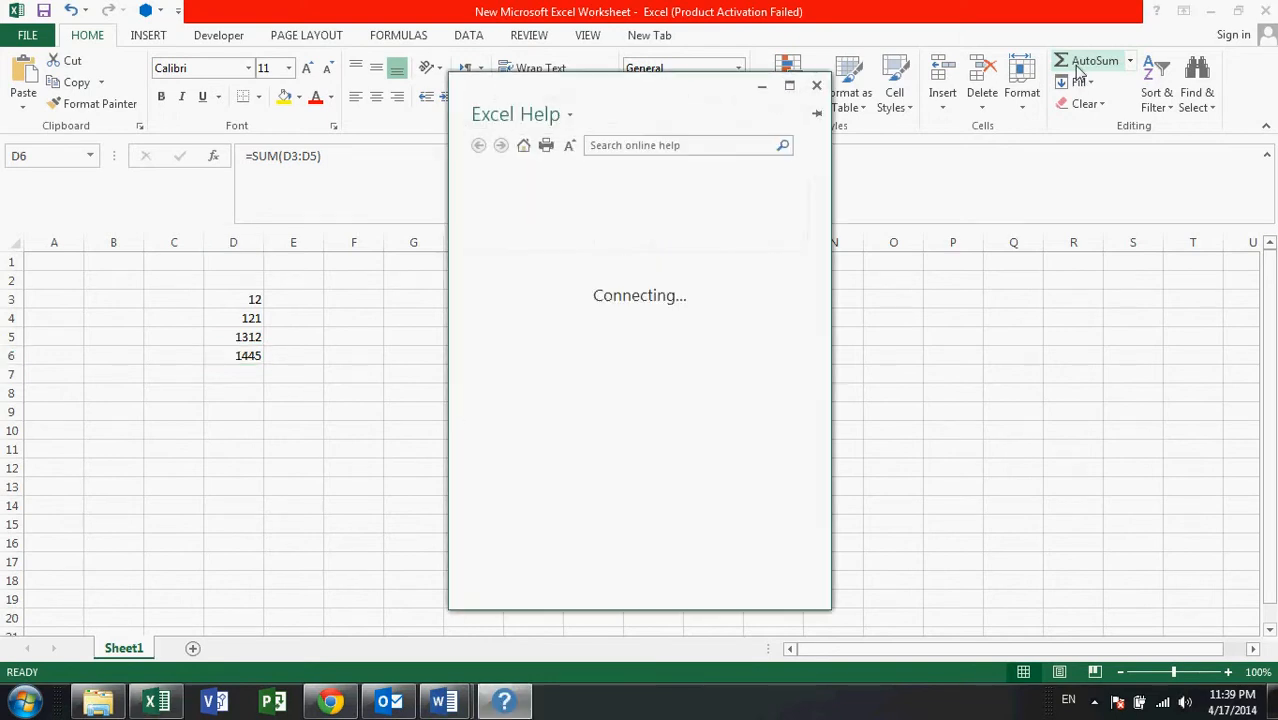
click(816, 85)
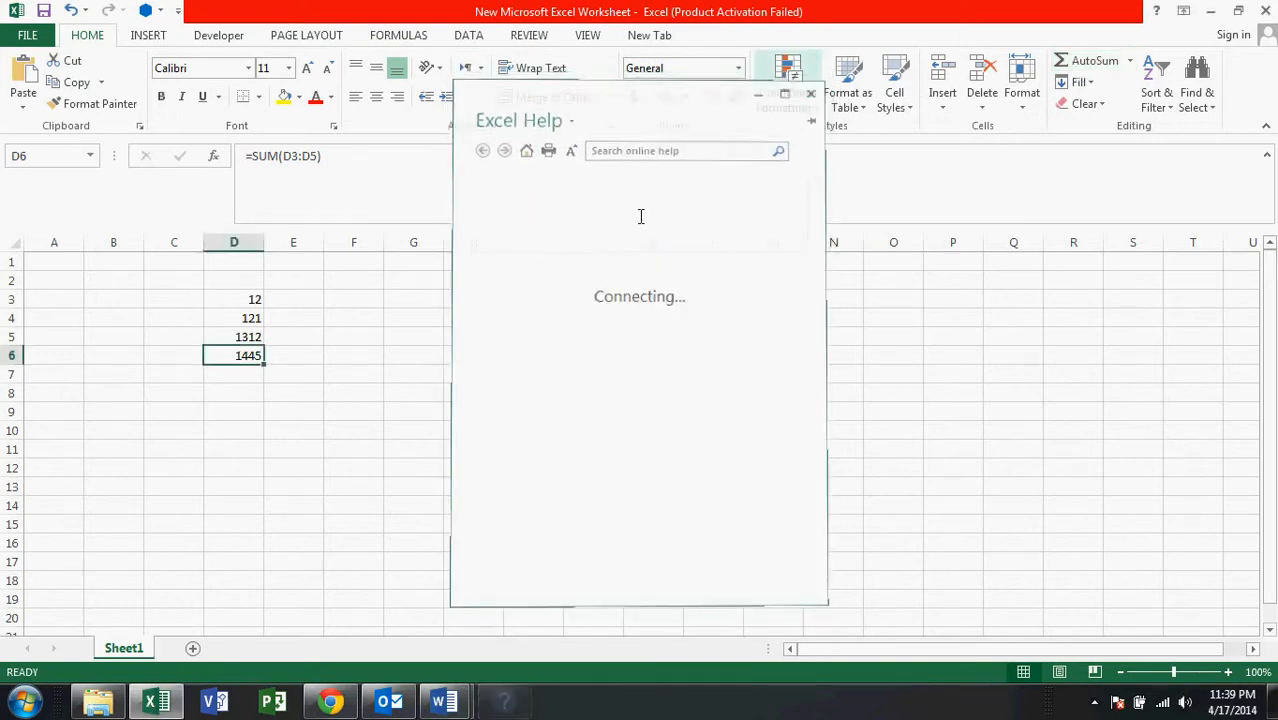
key(ctrl+z)
Step: Enter the values 54, 312 and 132 in cells E3 to E5
key(Right)
key(Up)
key(Up)
key(Up)
key(Up)
text(54)
key(Return)
text(312)
key(Return)
text(132)
key(Return)
Step: Add the column headings Qty in D2 and Price in E2
key(Left)
key(Left)
key(Up)
key(Up)
key(Up)
key(Right)
key(Up)
text(Qty)
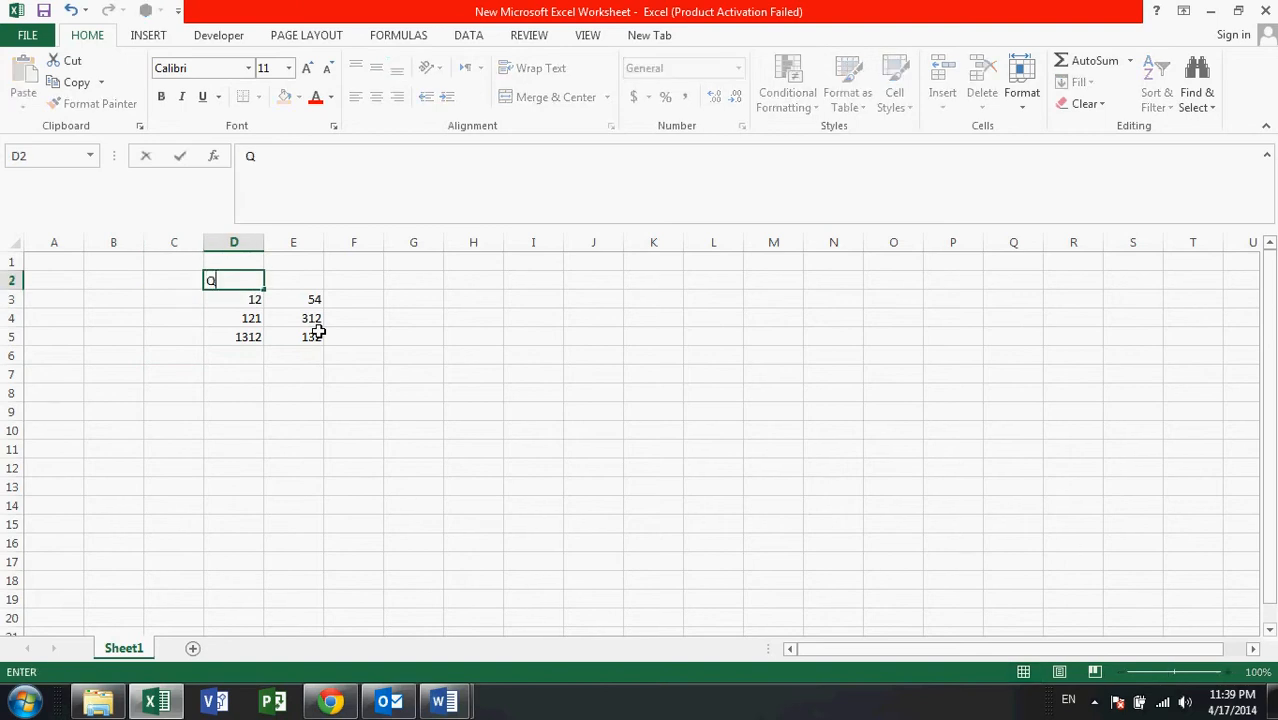
key(Return)
key(Right)
key(Up)
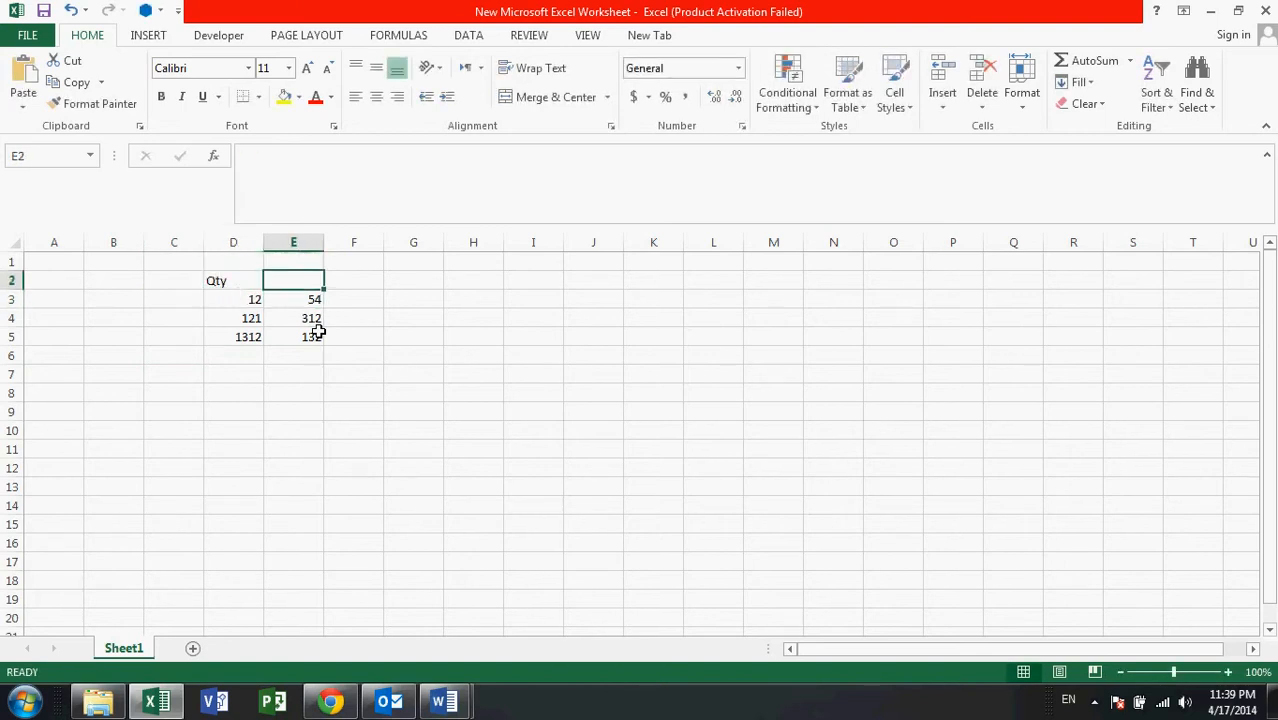
text(Price)
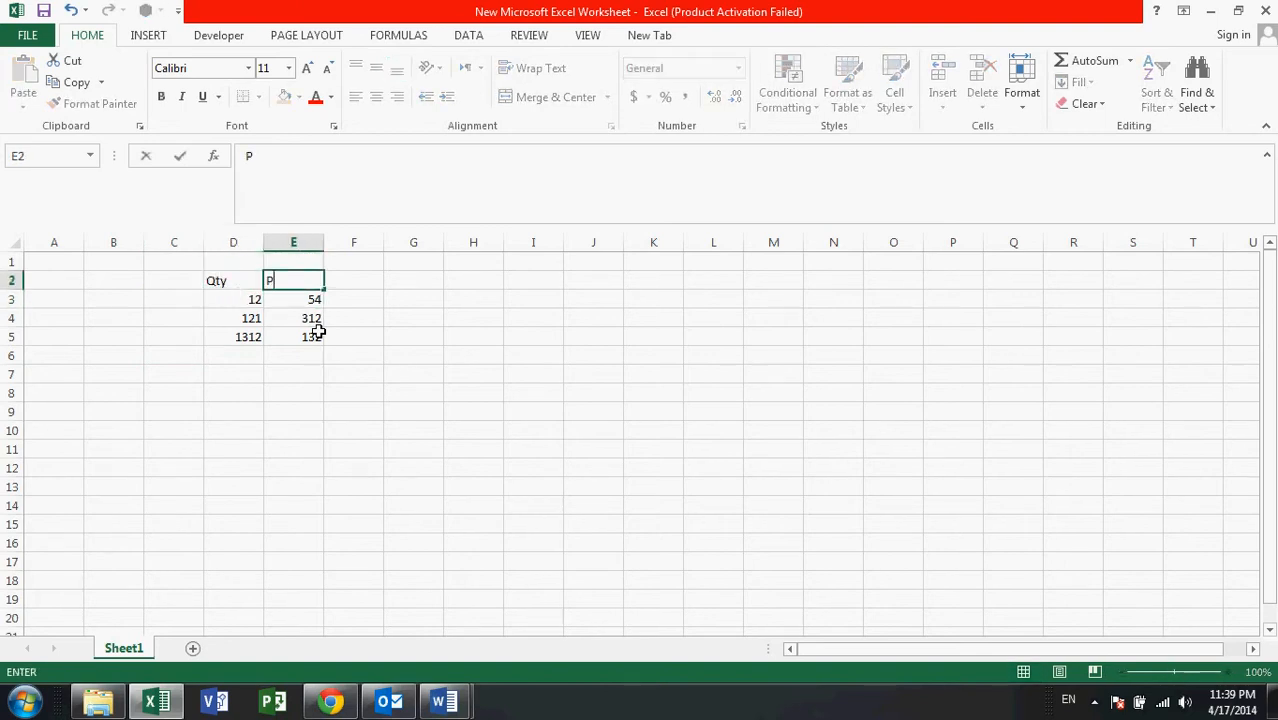
key(Return)
Step: Label cell D6, below the quantities, as Grand Price
key(Return)
key(Return)
key(Return)
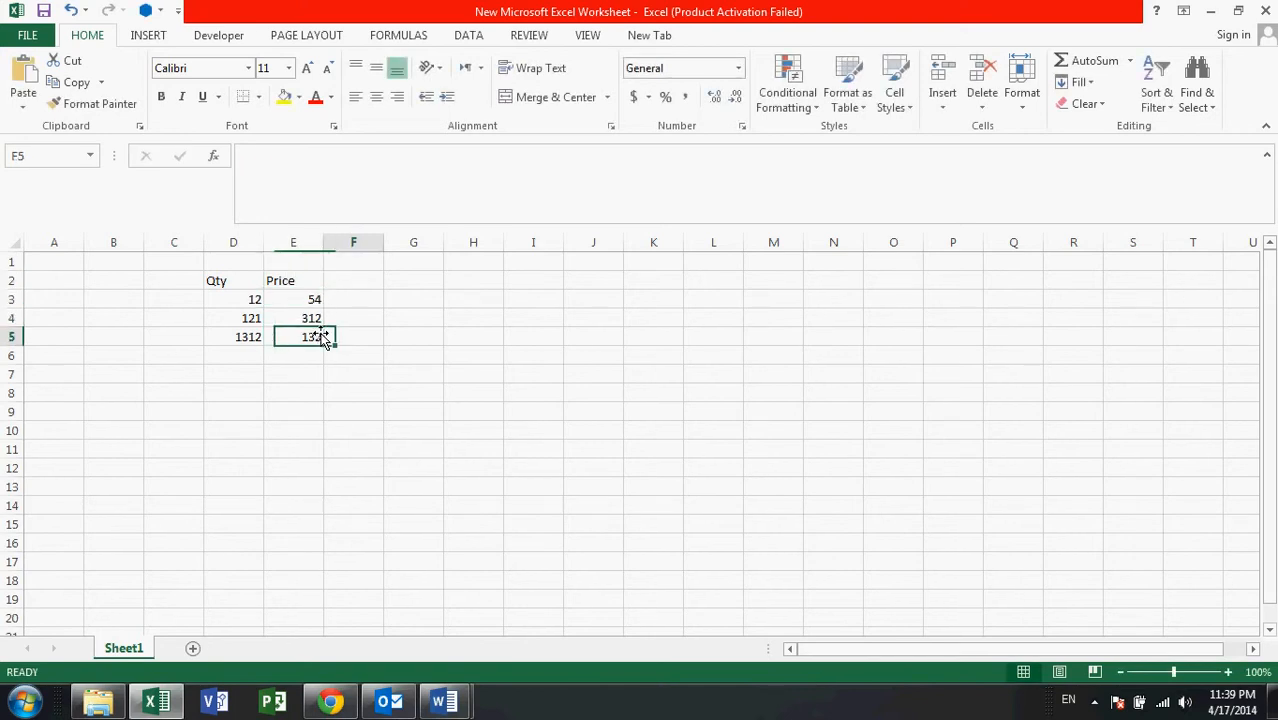
key(Left)
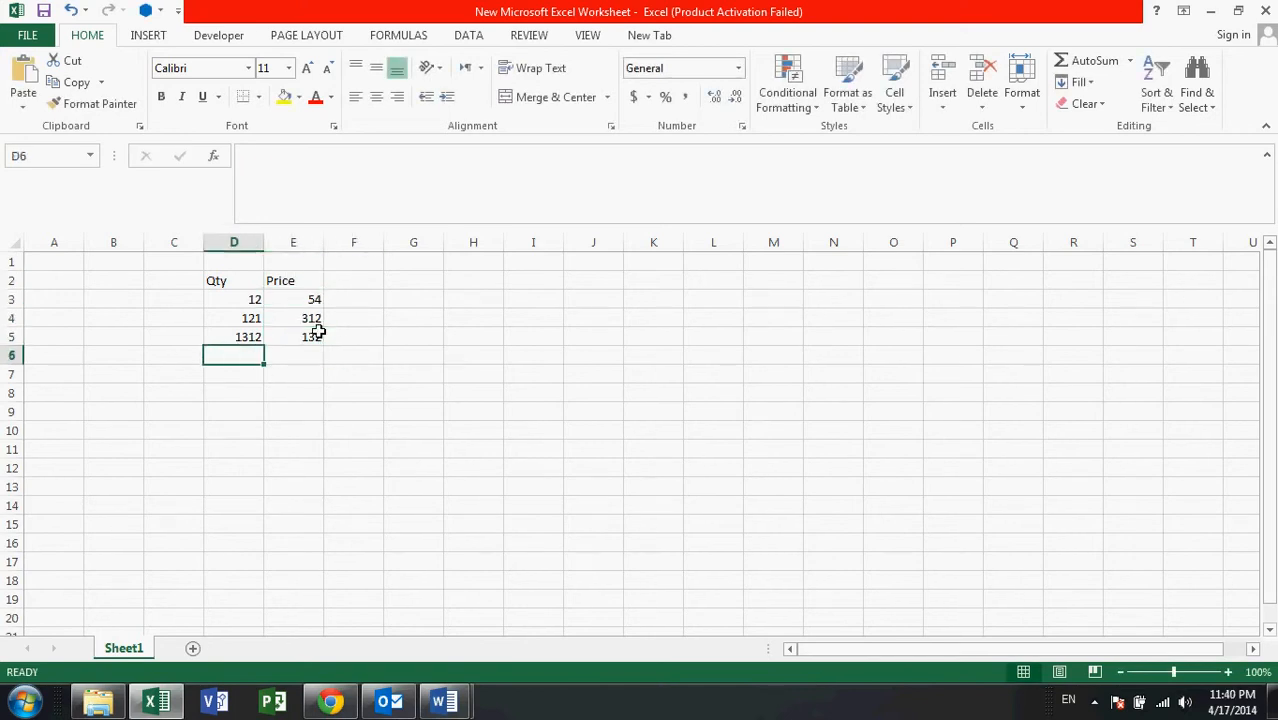
key(Down)
key(Right)
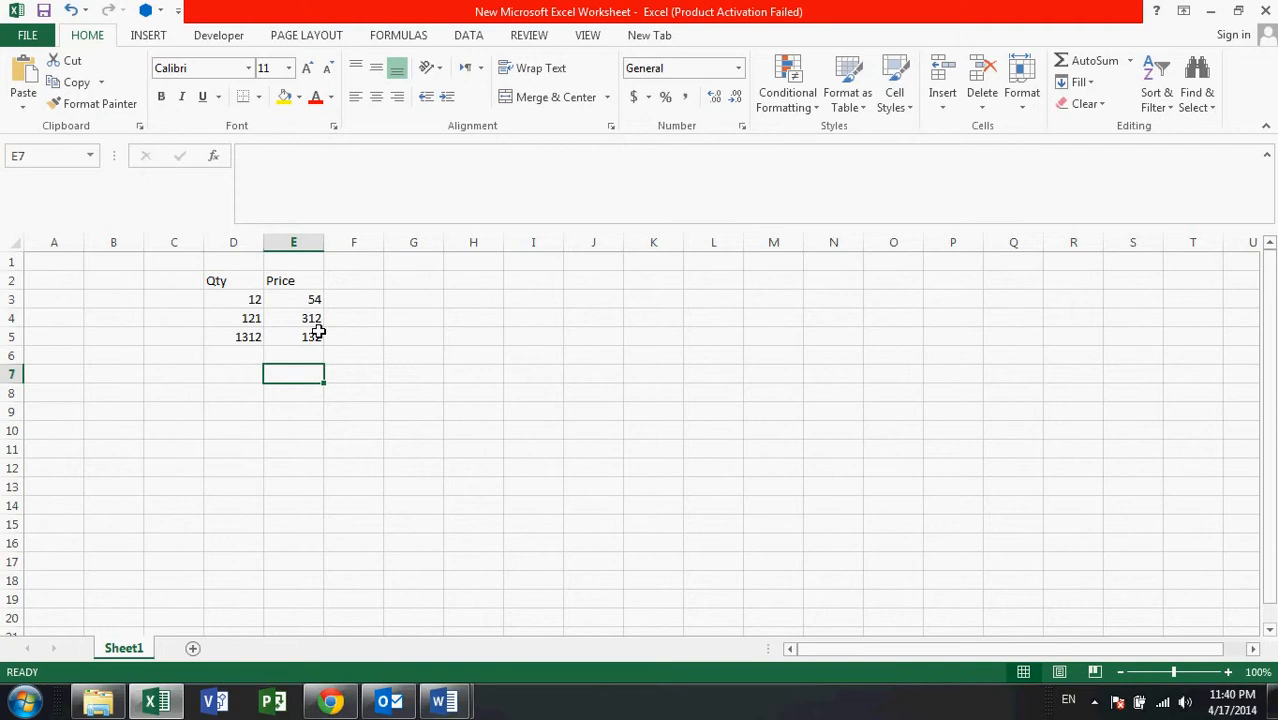
key(Left)
key(Up)
key(Left)
key(Right)
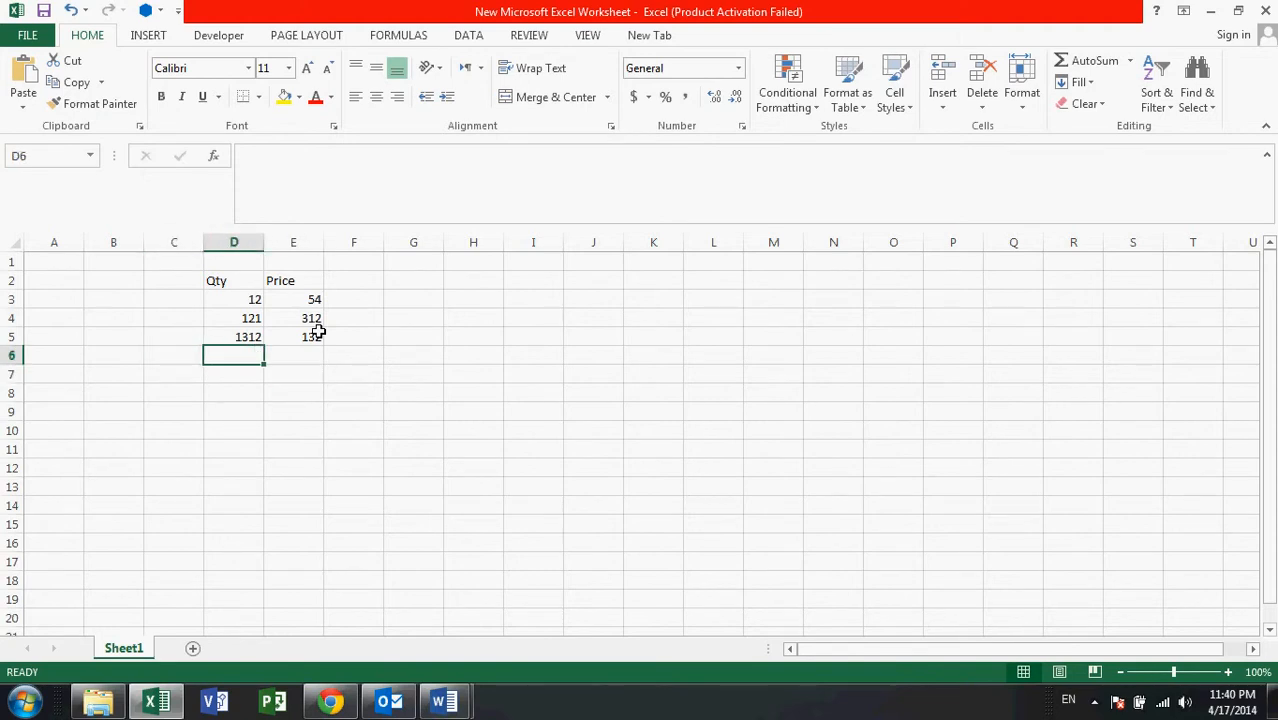
text(Gran)
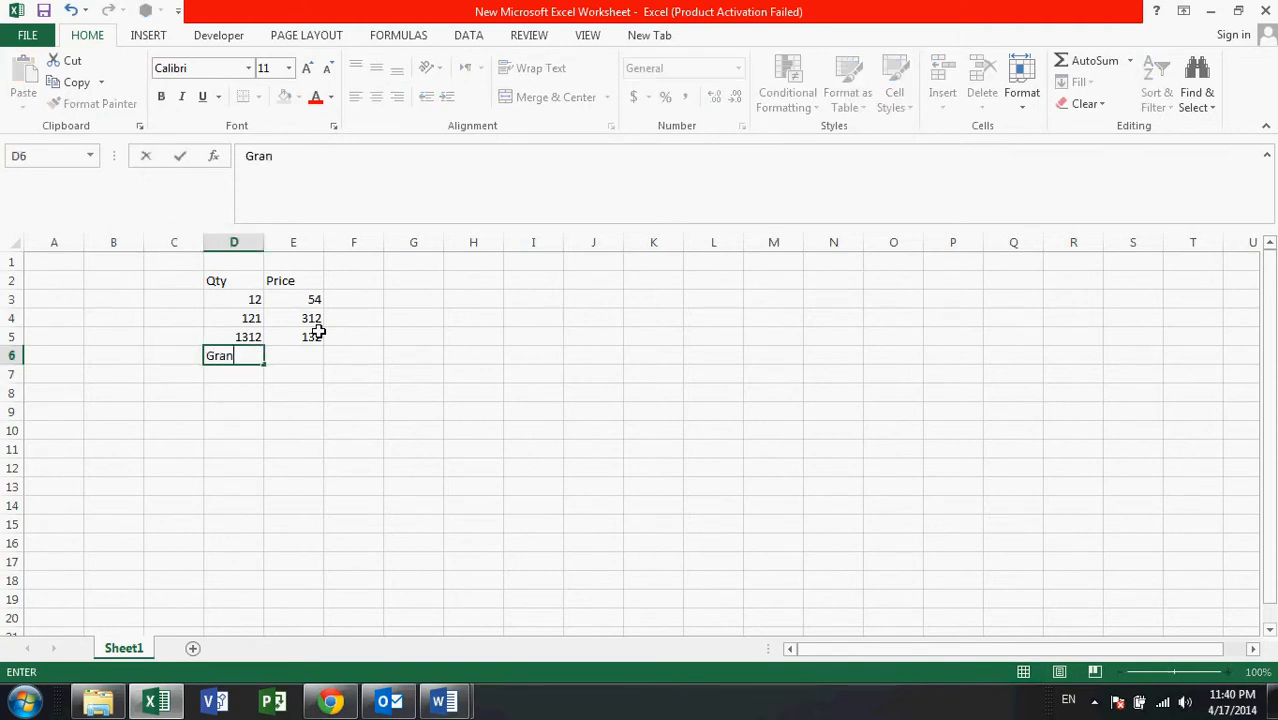
text(d Price)
key(Return)
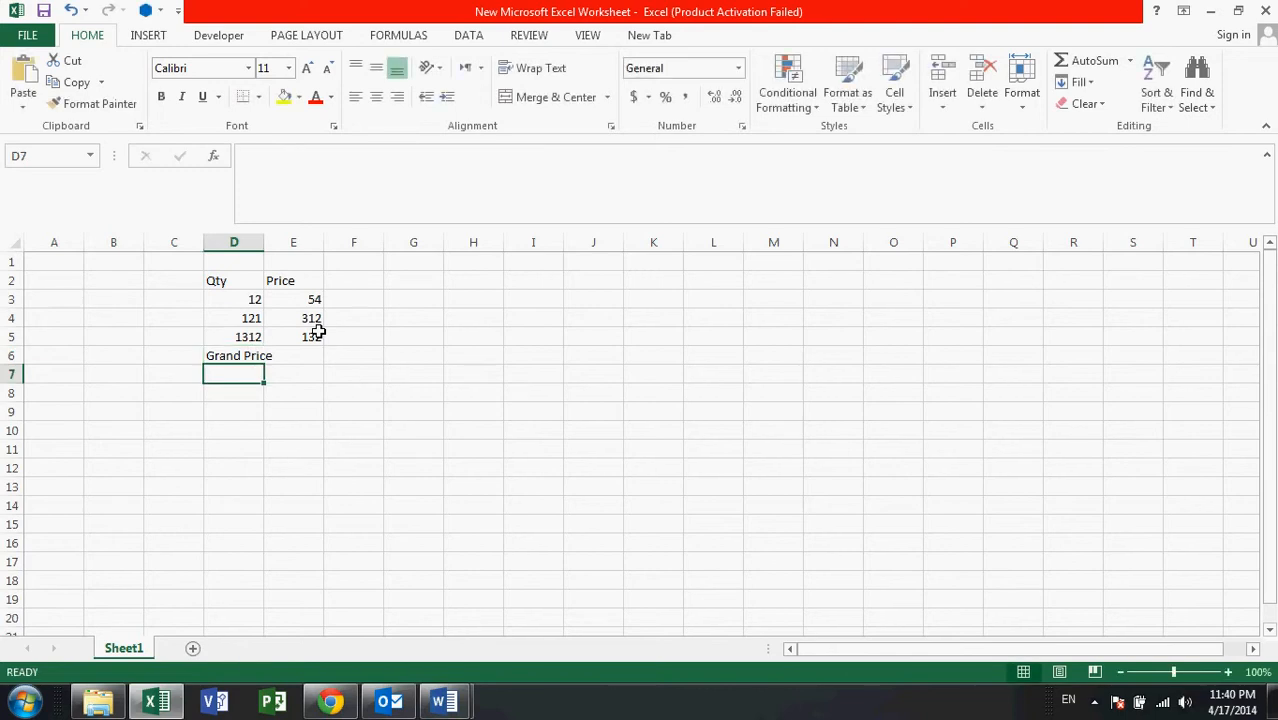
Step: Calculate the grand price in E6 with SUMPRODUCT of the ranges D3:D5 and E3:E5
key(Right)
key(Up)
text(=)
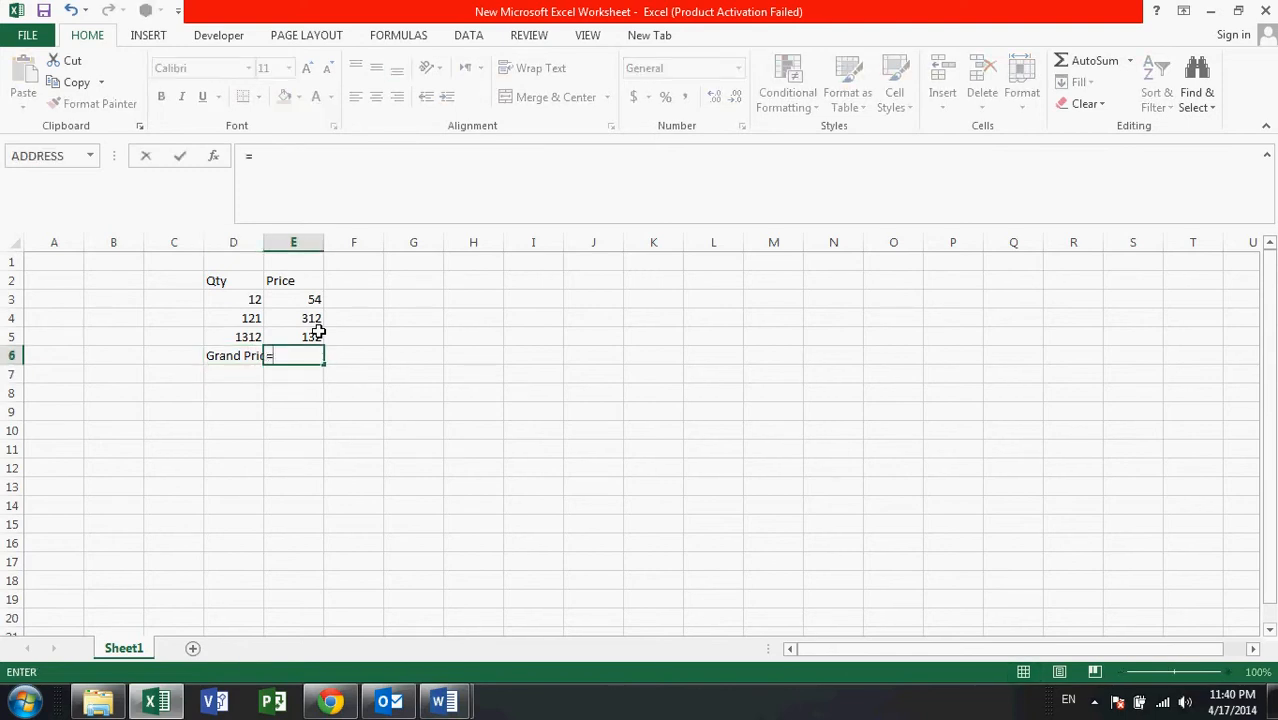
text(s)
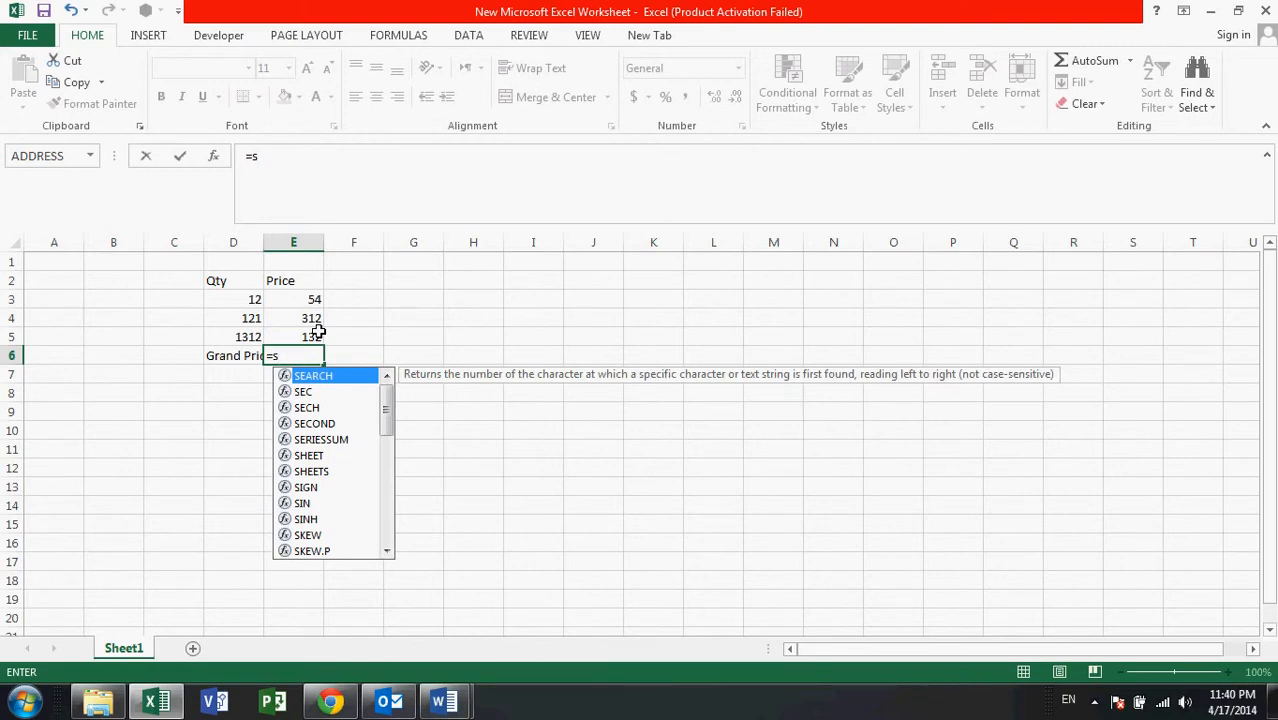
text(um)
click(323, 426)
double_click(323, 426)
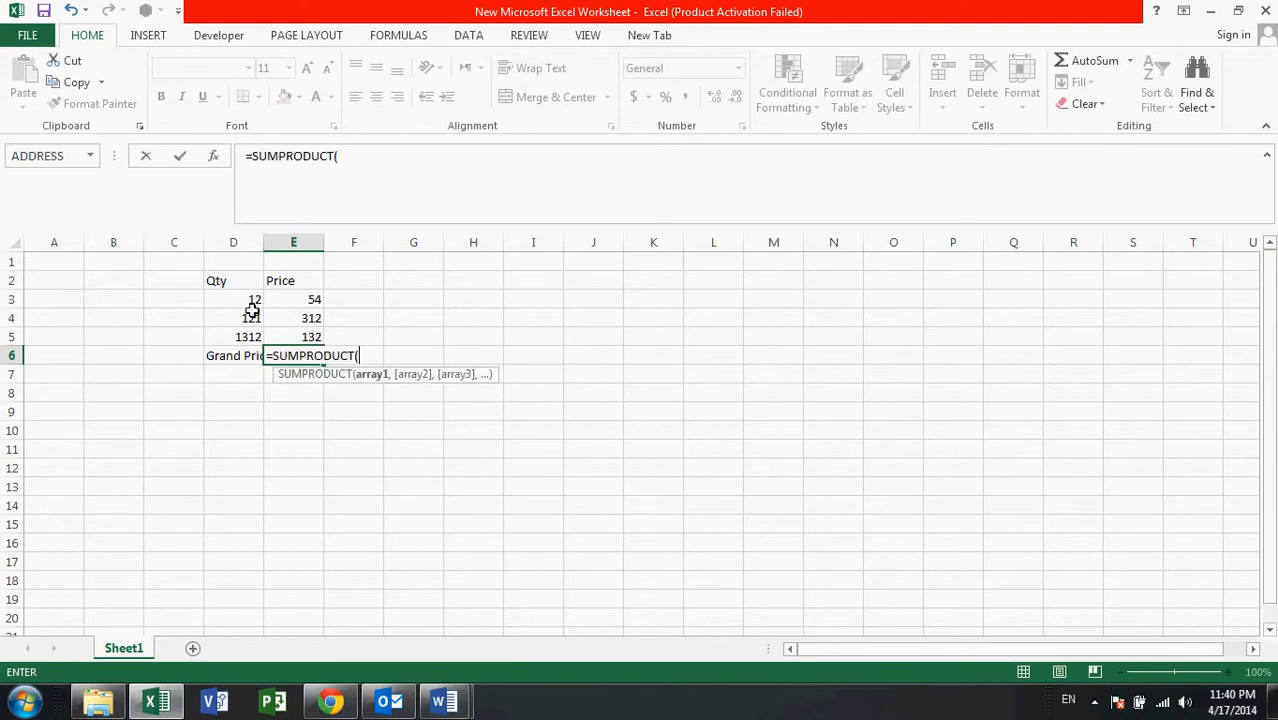
drag(251, 305, 248, 340)
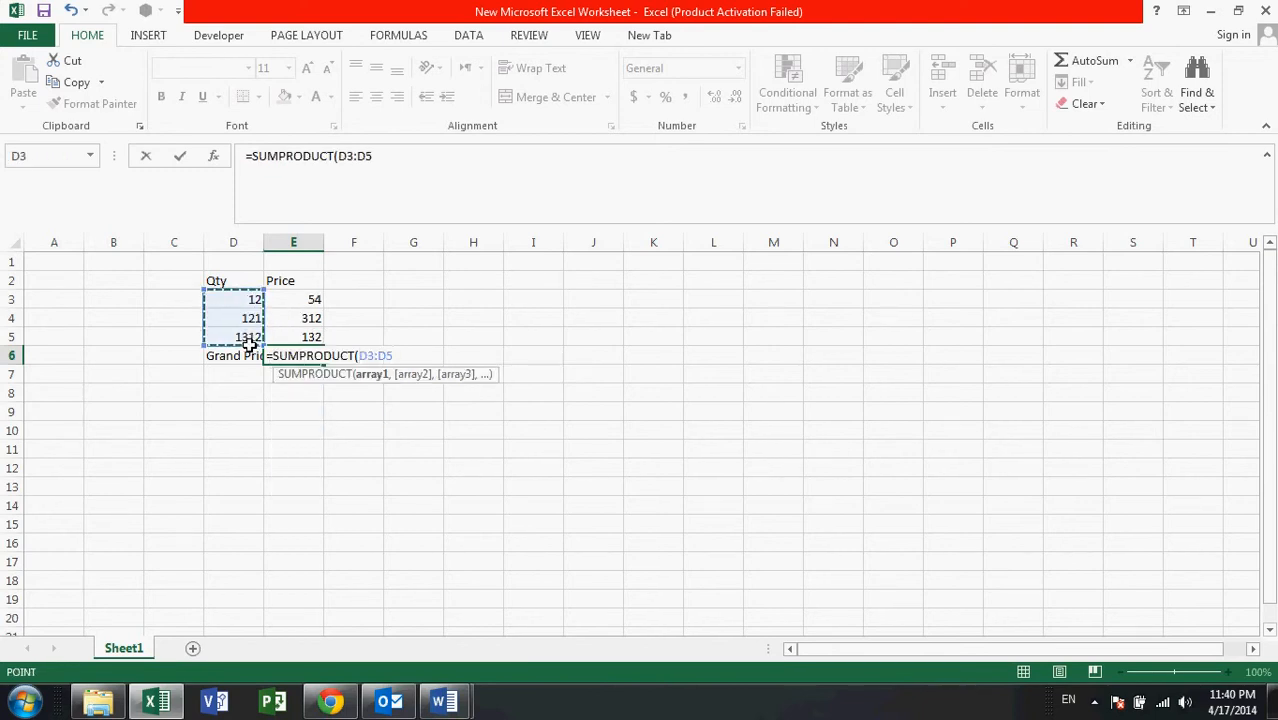
text(,)
drag(297, 303, 289, 340)
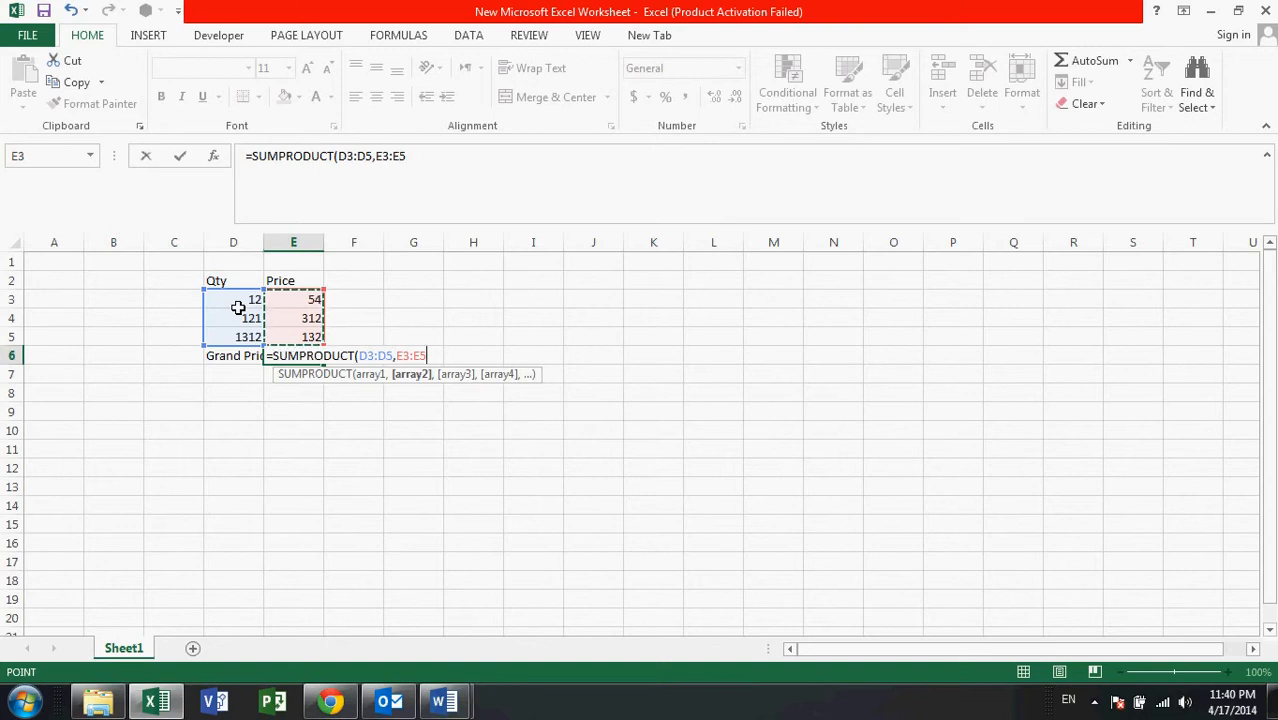
key(Return)
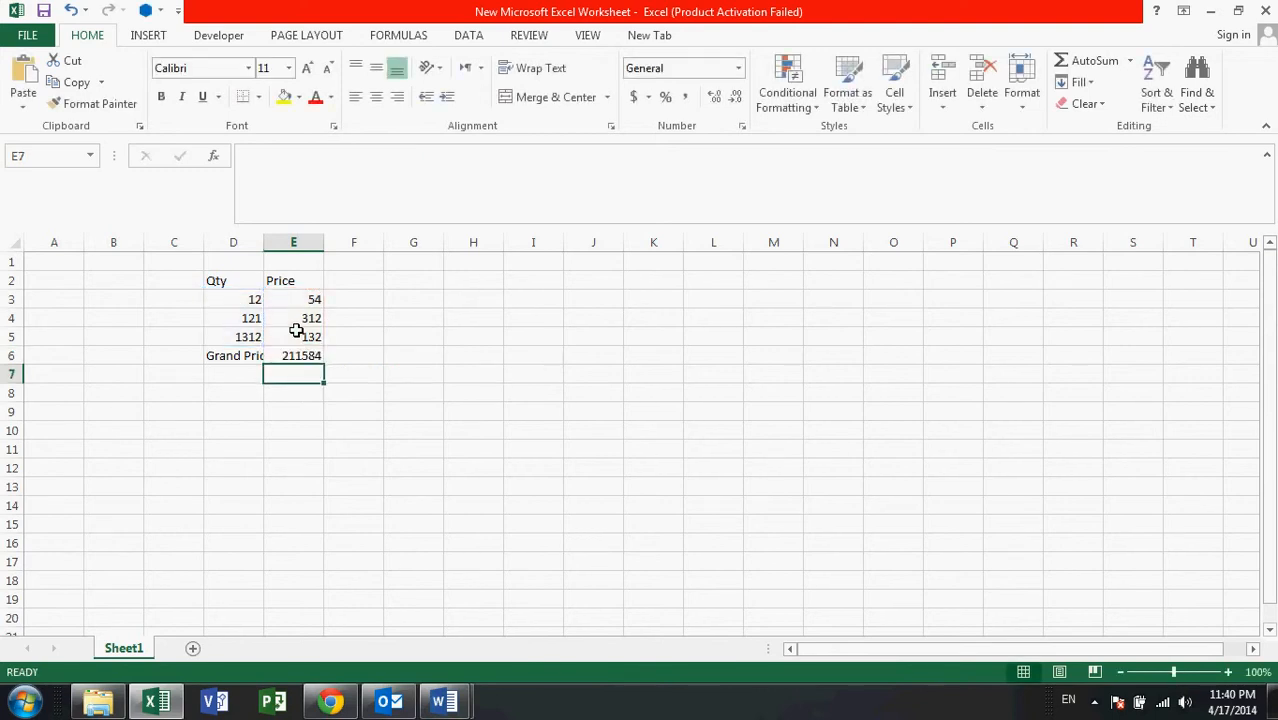
Step: Multiply quantity by price for the first row in F3 with the formula =D3*E3
click(395, 321)
click(377, 304)
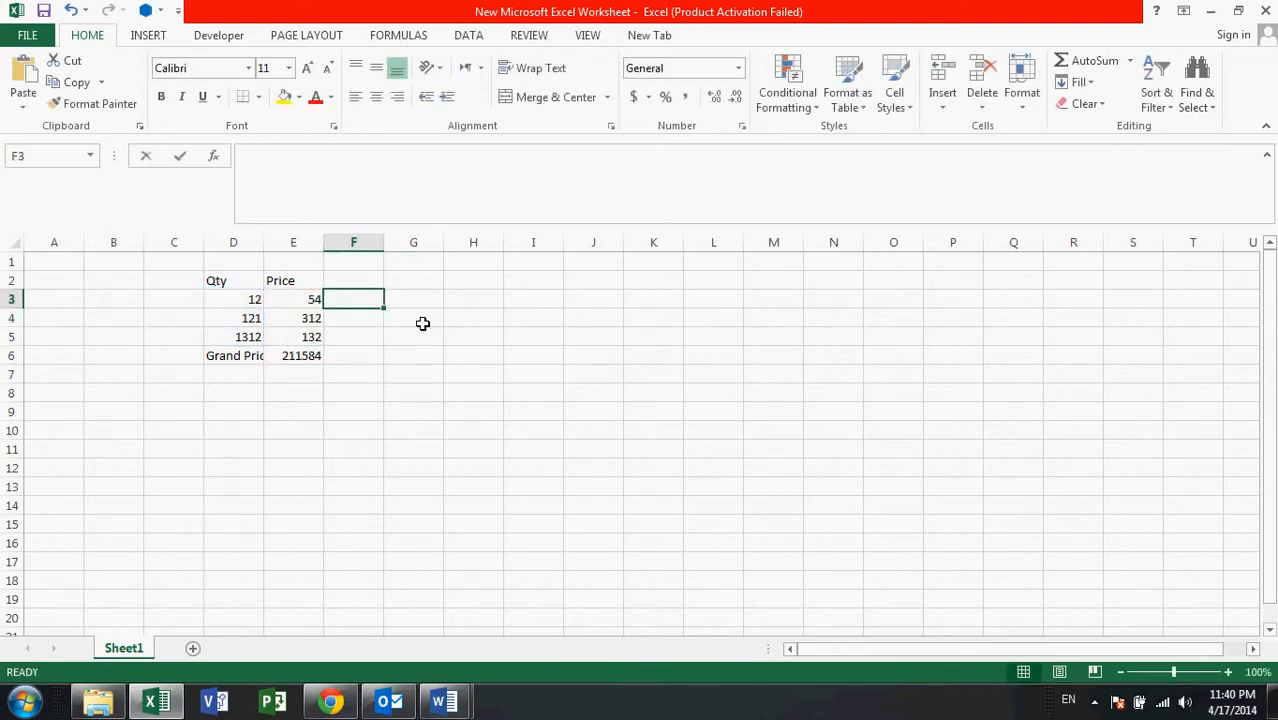
text(=)
key(Left)
key(Left)
text(*)
key(Left)
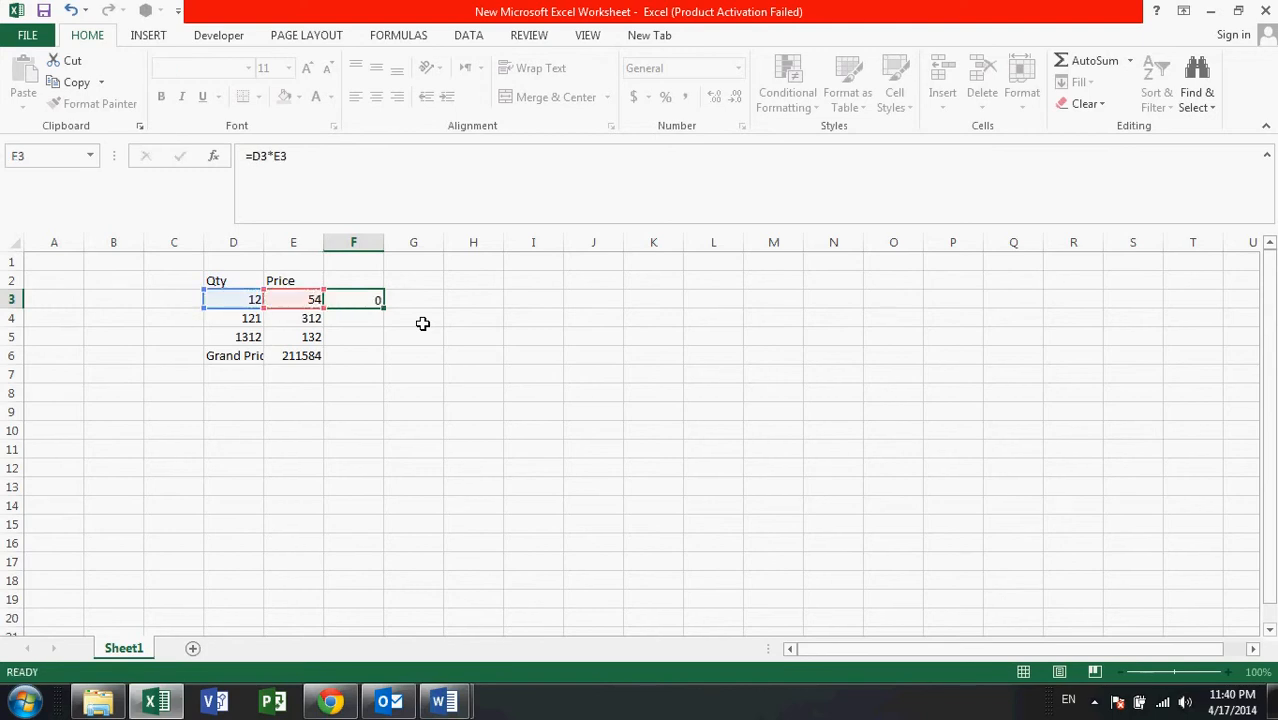
key(Return)
Step: Copy the multiplication formula from F3 into F4 and F5
key(Up)
key(ctrl+c)
key(Down)
key(ctrl+v)
key(Down)
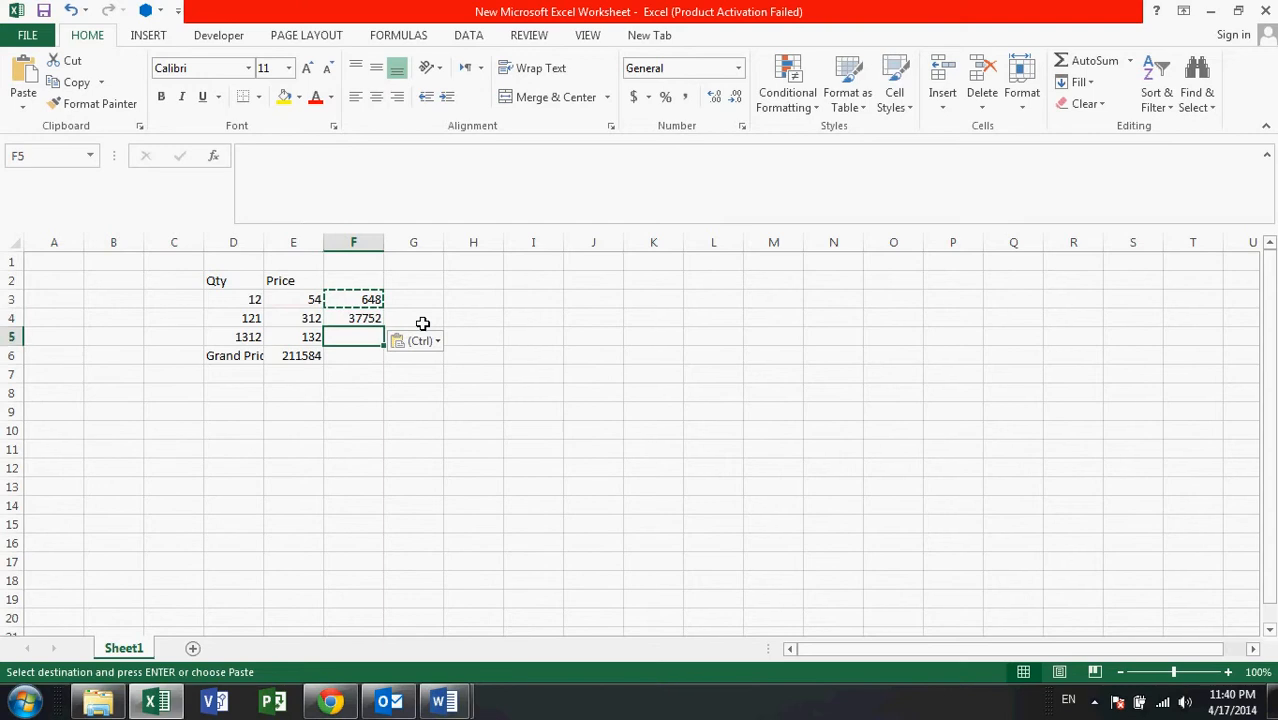
key(ctrl+v)
key(Down)
key(Return)
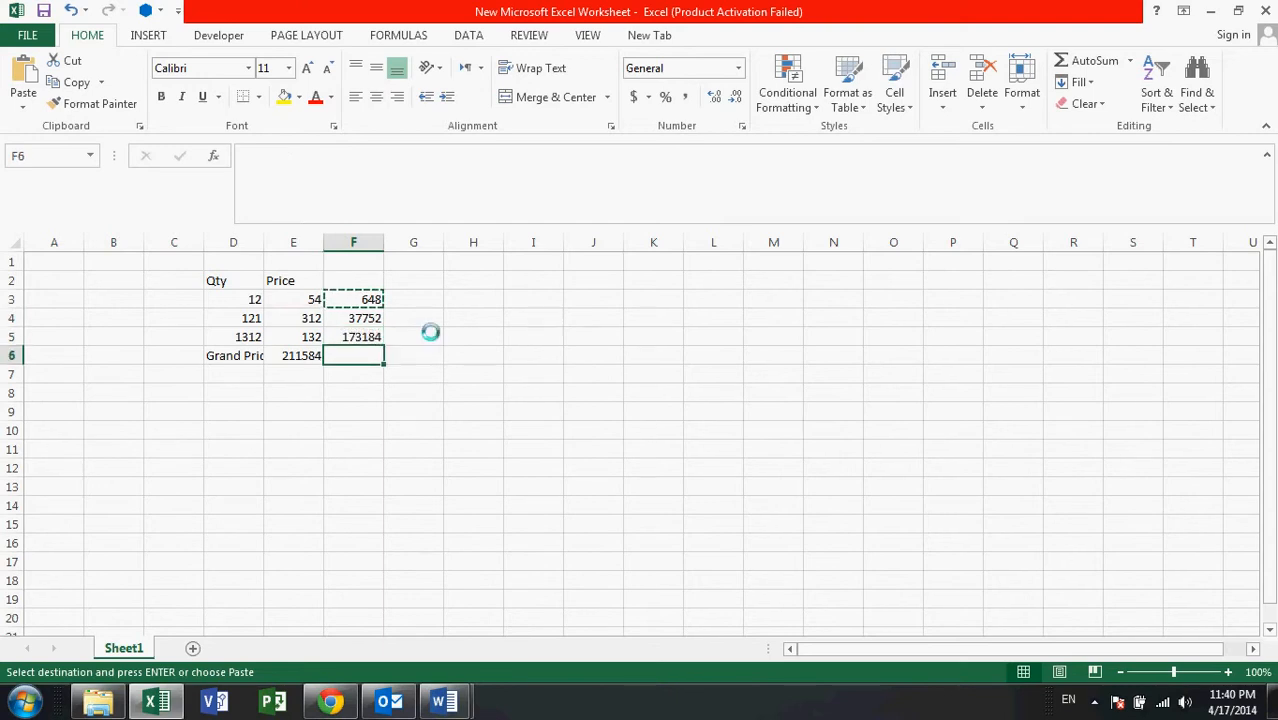
key(F2)
key(BackSpace)
key(BackSpace)
key(BackSpace)
key(BackSpace)
key(BackSpace)
key(BackSpace)
key(Return)
key(Up)
key(F2)
text(=)
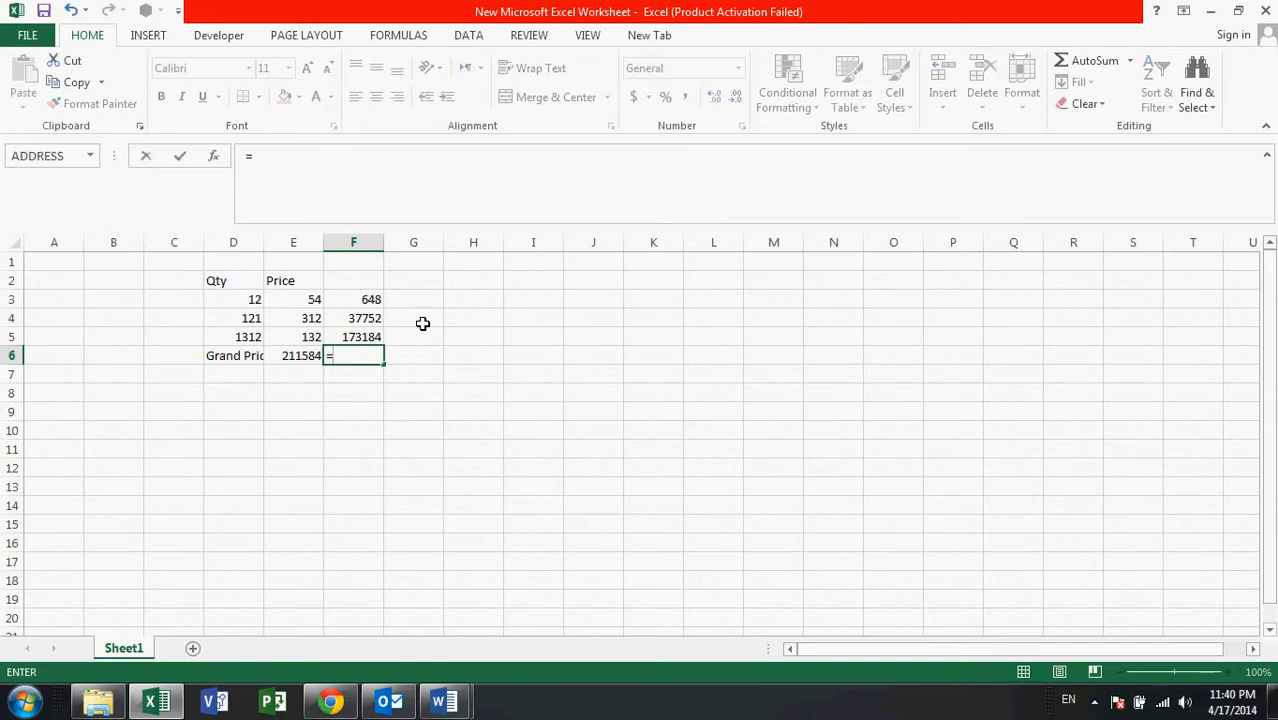
key(Up)
key(Up)
key(Escape)
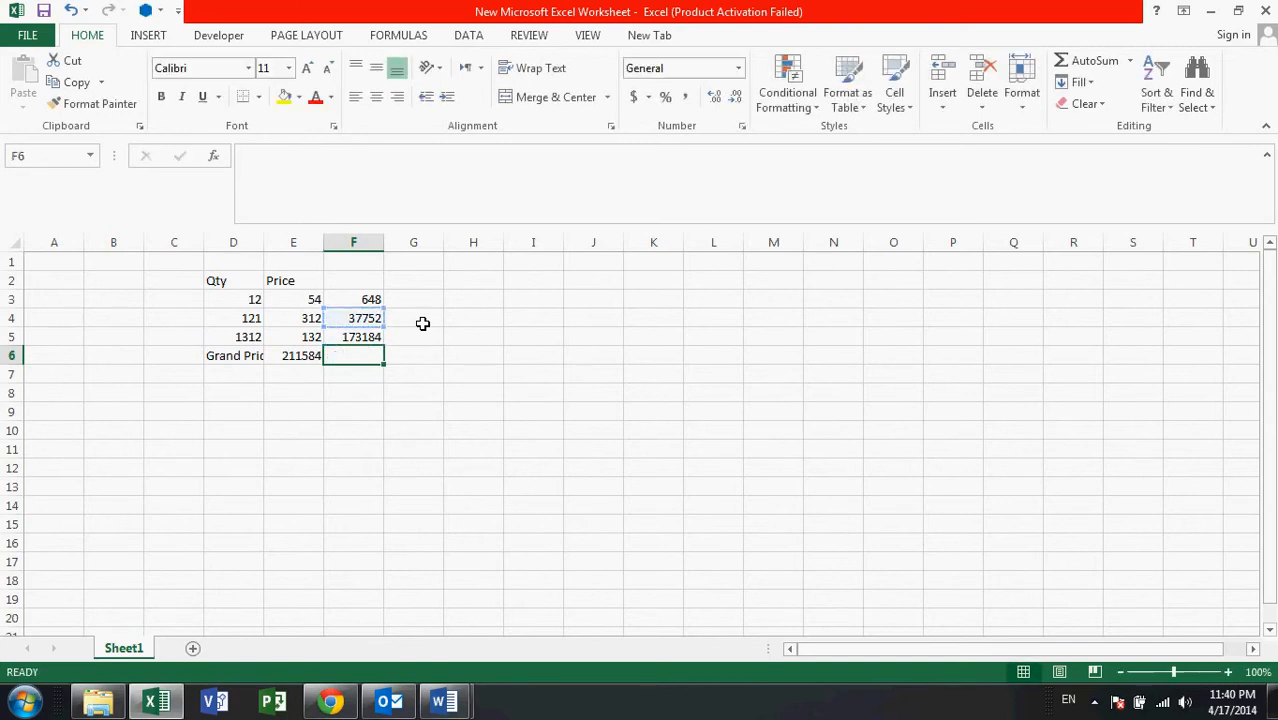
Step: Total the row products F3:F5 in cell F6 with AutoSum and compare it with E6
click(1068, 62)
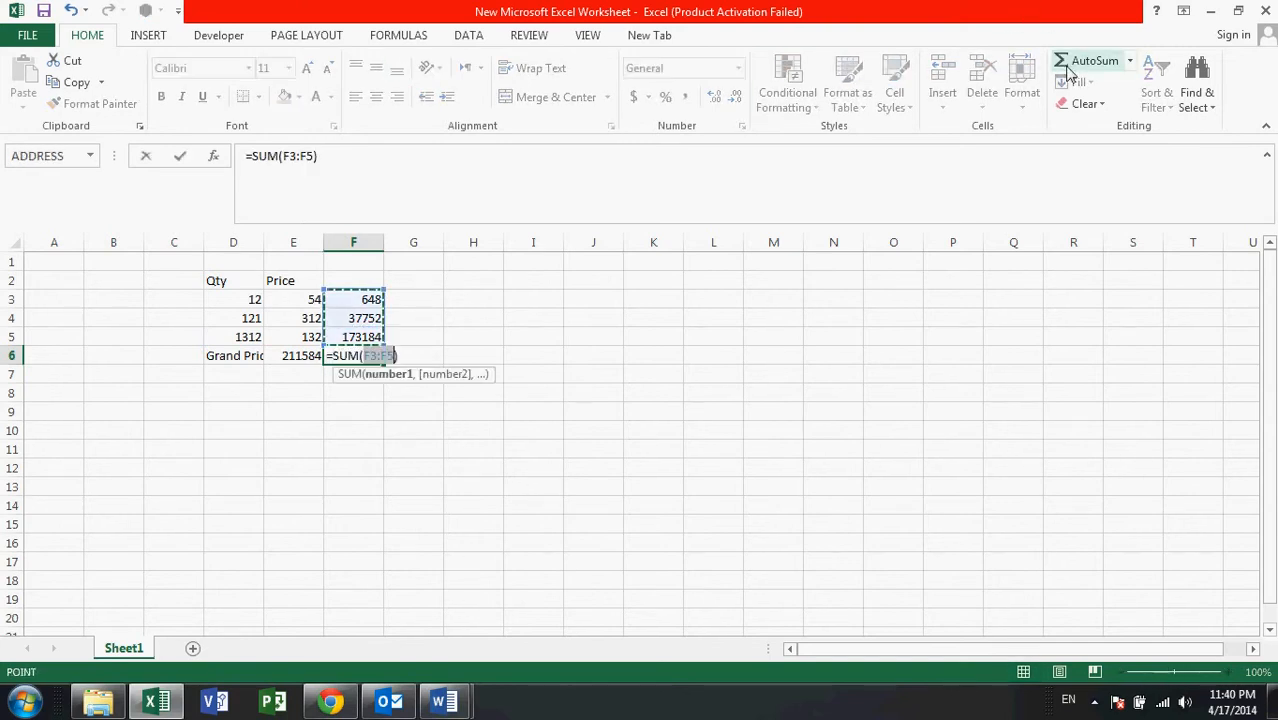
key(Return)
key(Up)
key(Left)
key(Right)
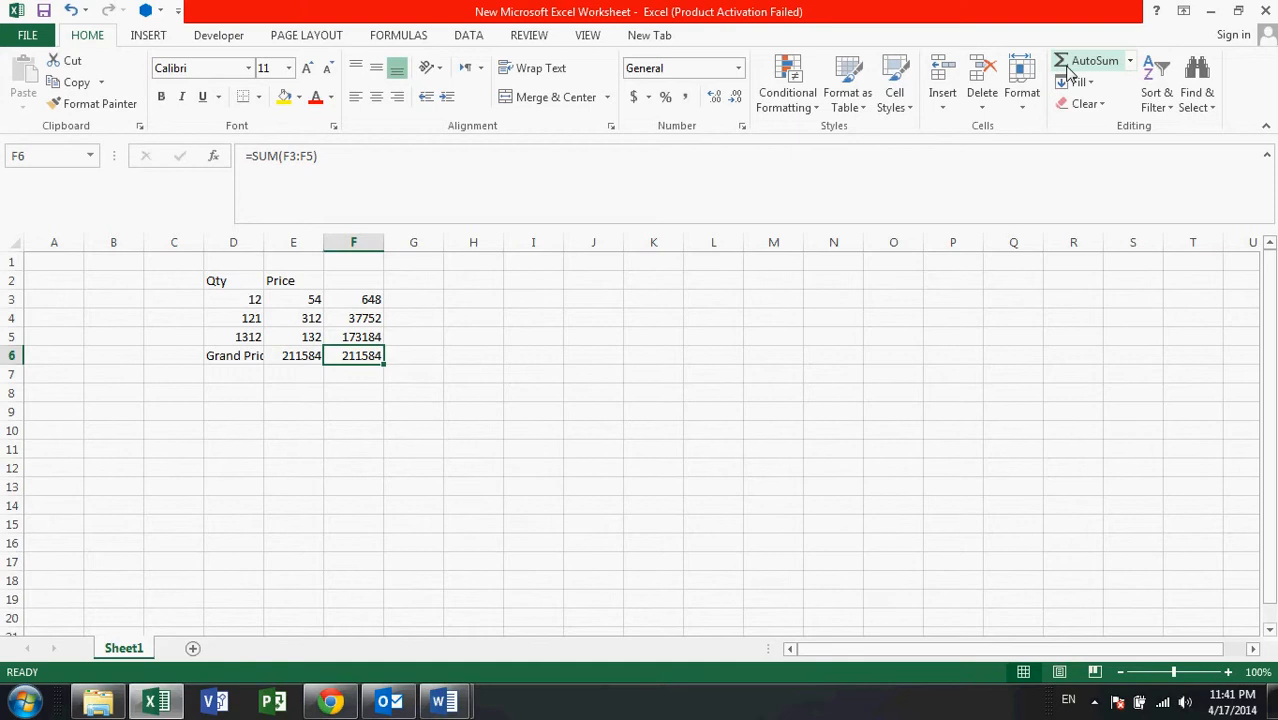
Step: Clear the contents of the range D3:F5, keeping the headings and the totals row
key(shift+Left)
key(shift+Left)
key(Up)
key(Up)
key(Up)
key(Left)
key(Left)
key(shift+Right)
key(shift+Right)
key(shift+Down)
key(shift+Down)
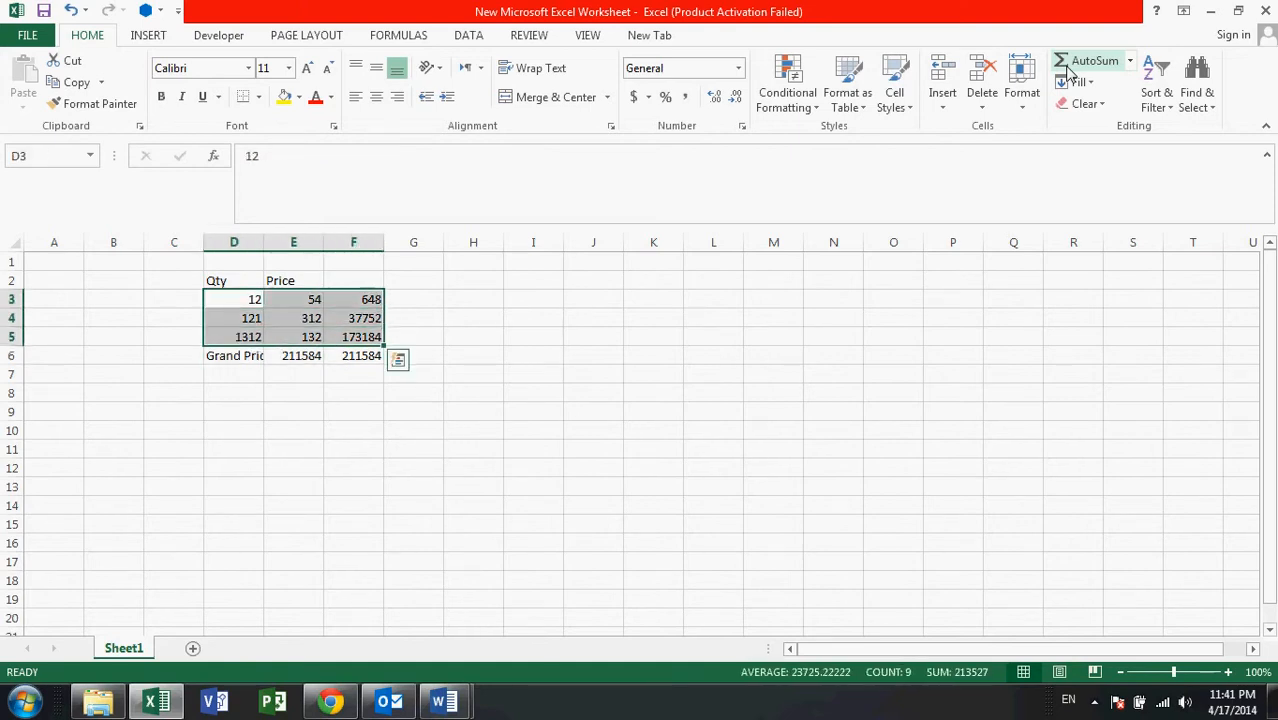
key(Delete)
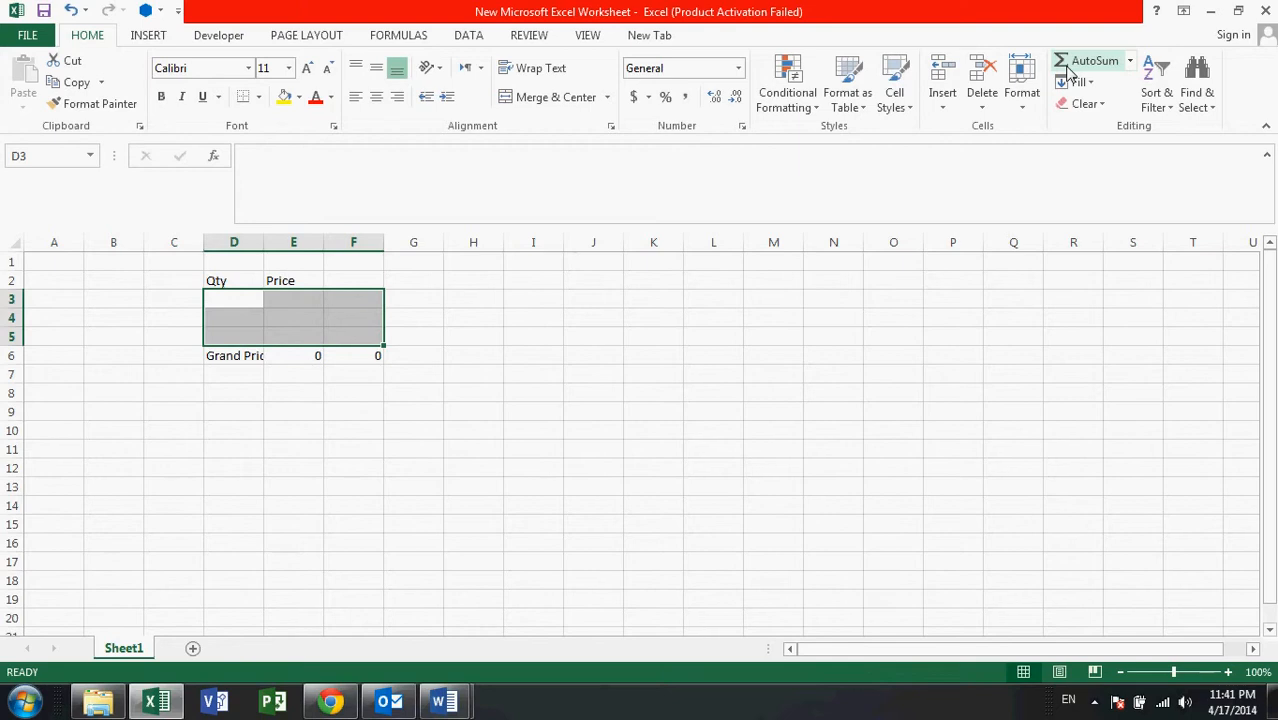
Step: Clear the leftover headings and totals from the range D2:G7
key(Down)
key(Up)
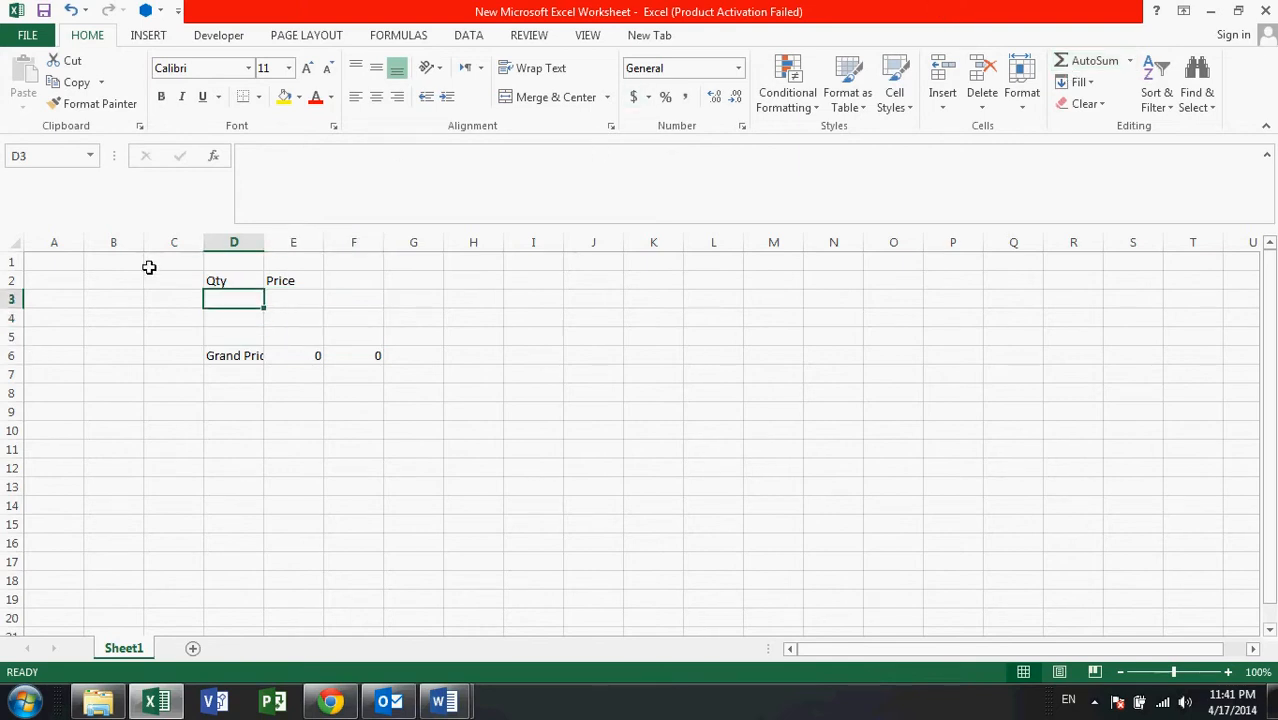
drag(214, 285, 401, 386)
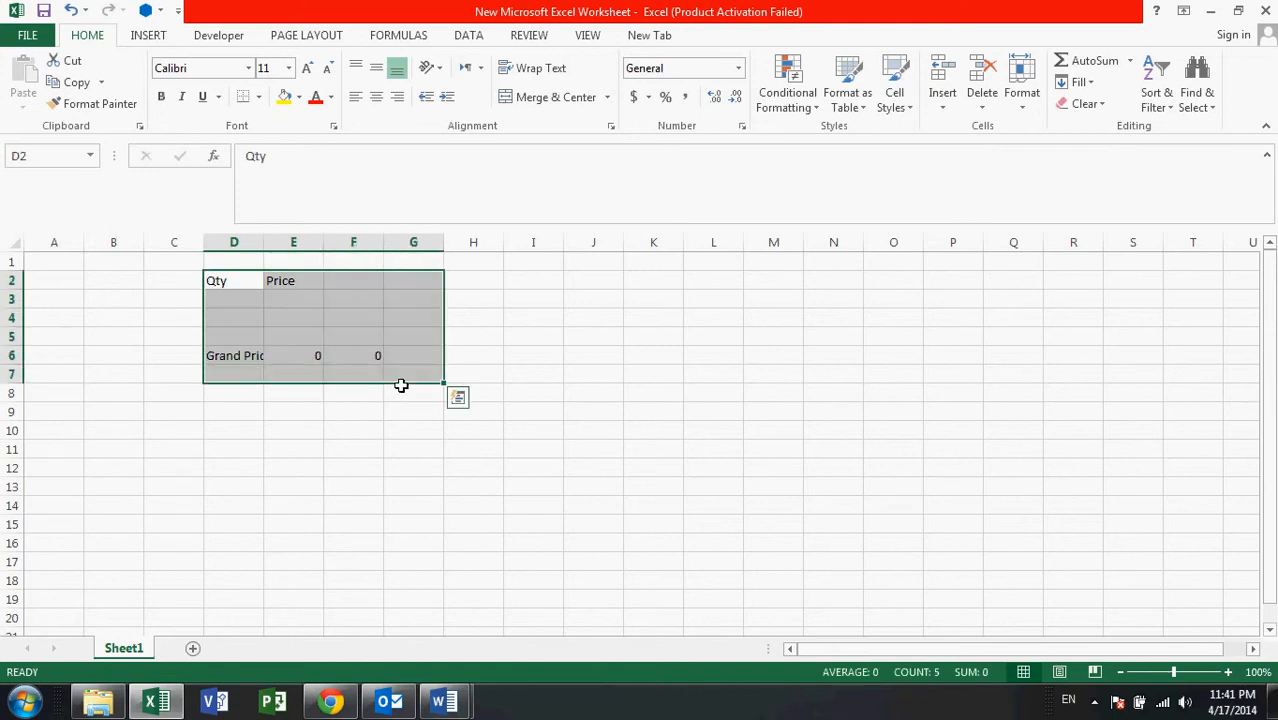
key(Delete)
Step: Enter the heading S.no in cell A1
key(Left)
key(Left)
key(Left)
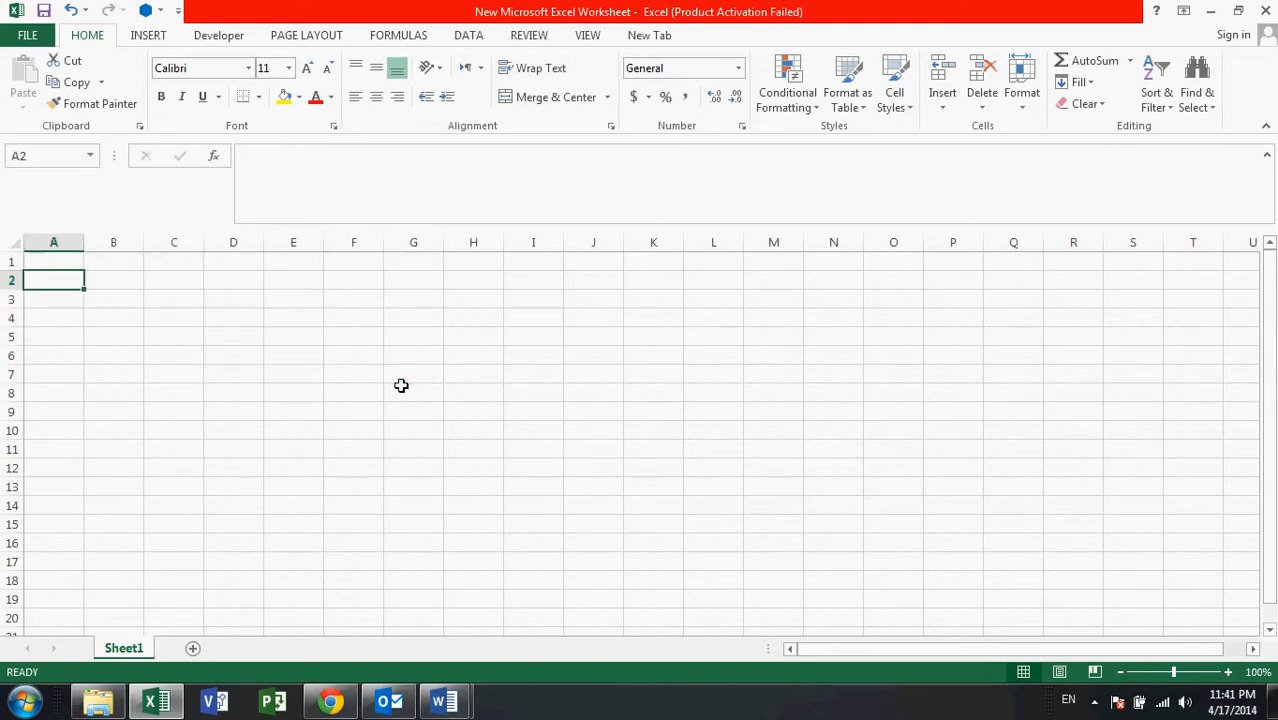
key(Up)
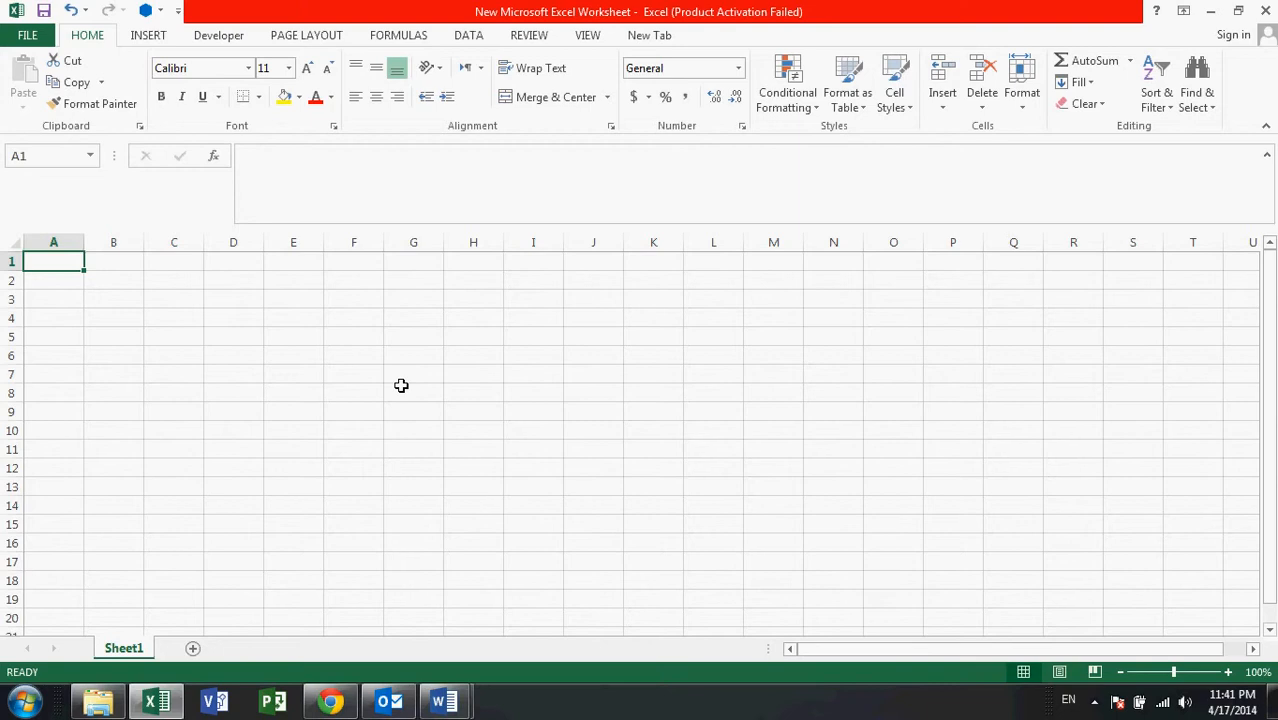
text(Sn)
key(BackSpace)
text(.no)
key(Return)
key(Up)
key(Right)
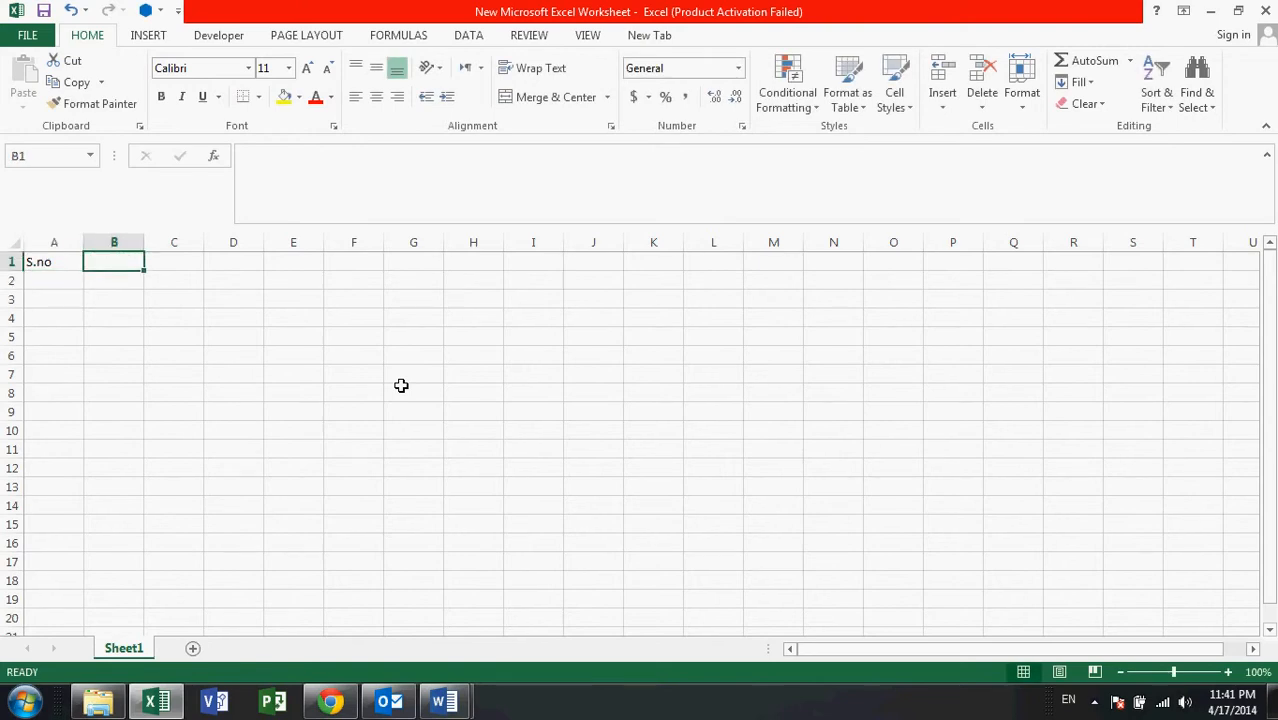
Step: Enter the headings Emp ID in B1 and Name in C1
text(Em)
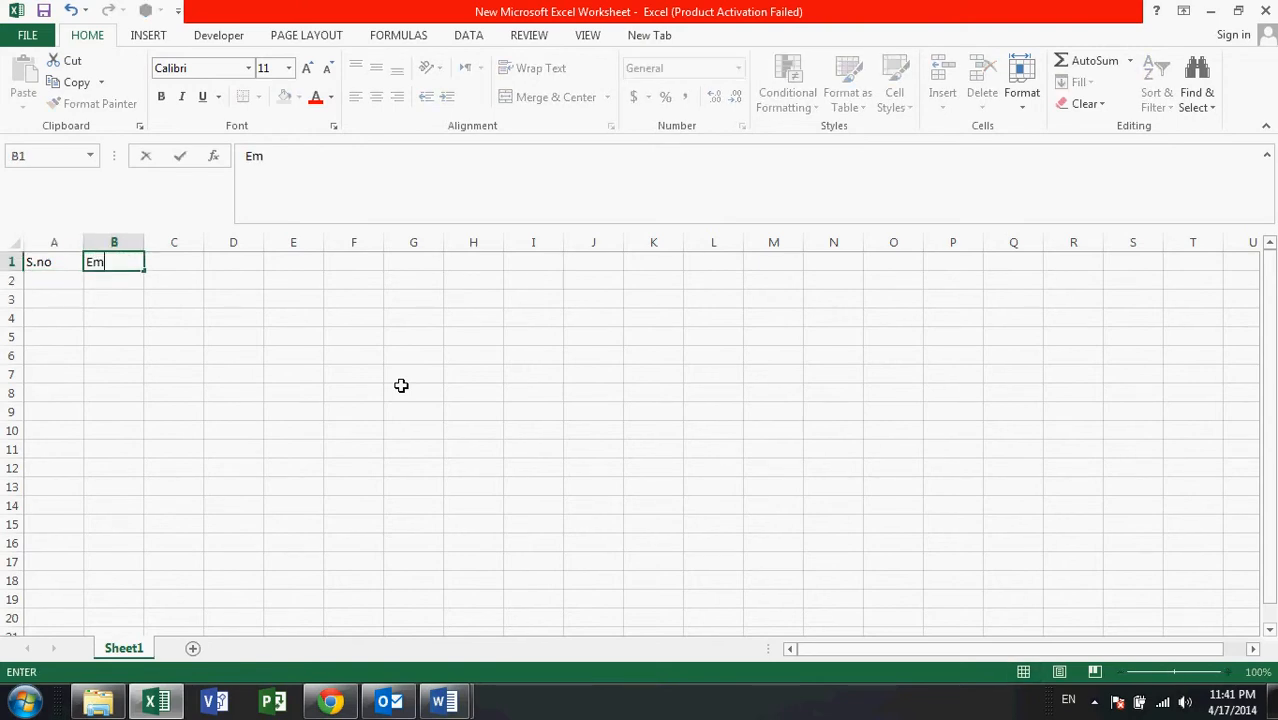
text(p ID)
key(Return)
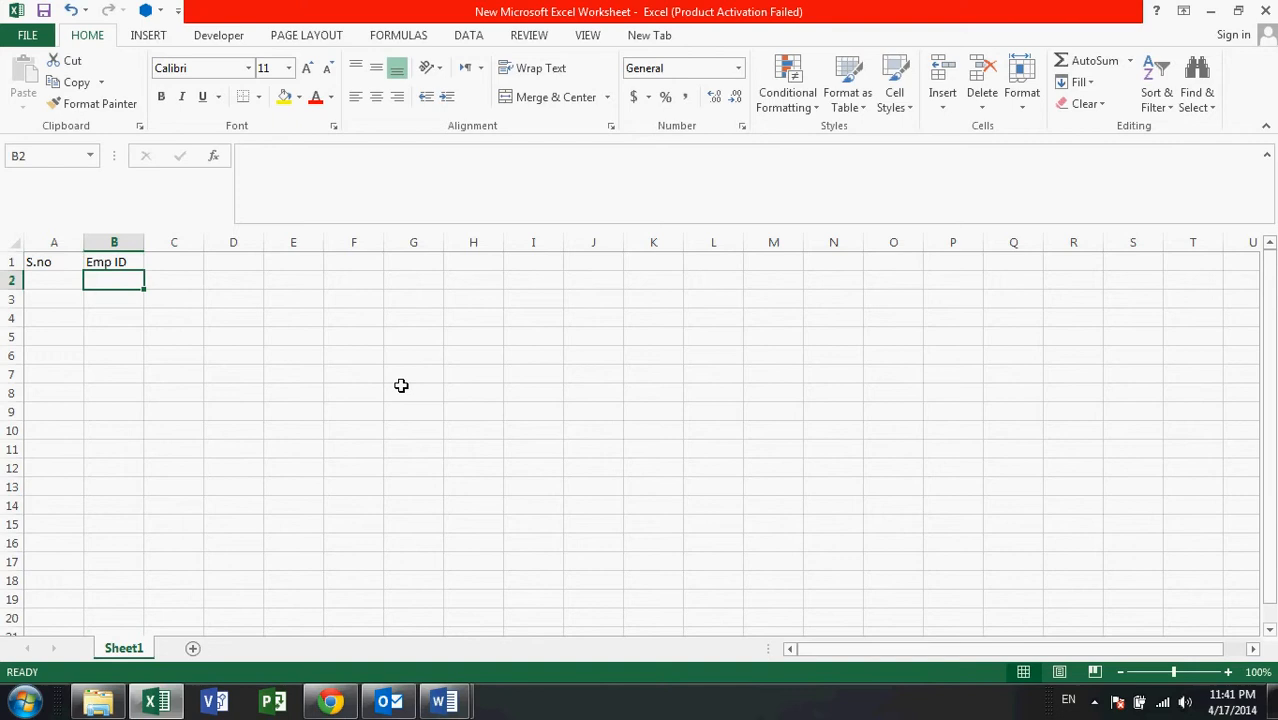
key(Up)
key(Right)
text(Name)
key(Return)
key(Right)
key(Up)
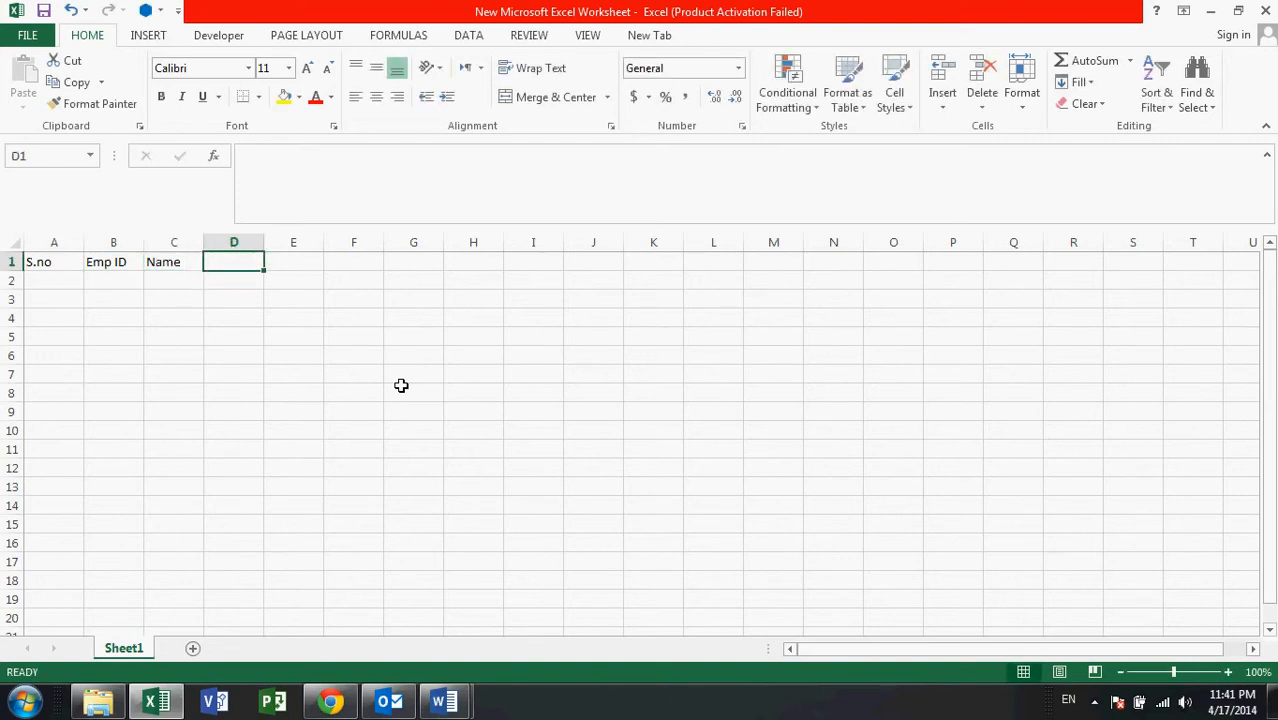
Step: Rename Sheet1 as Contact names
click(51, 284)
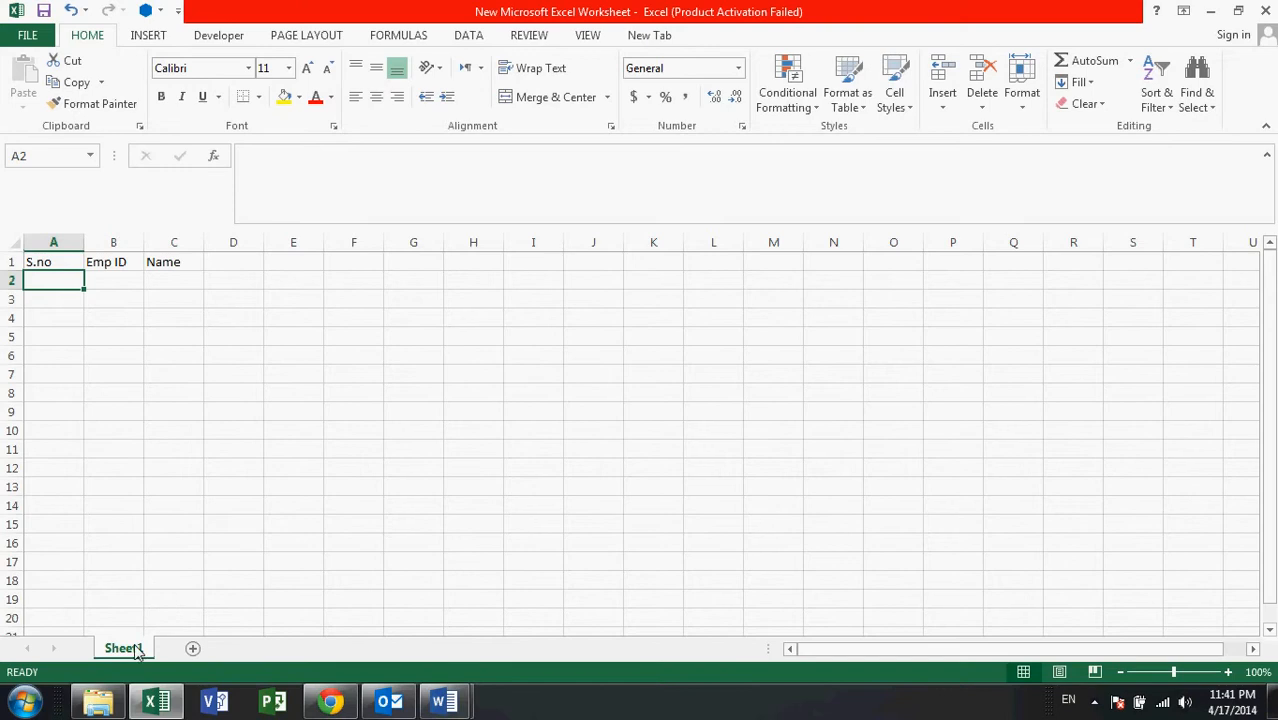
double_click(139, 649)
text(dontact)
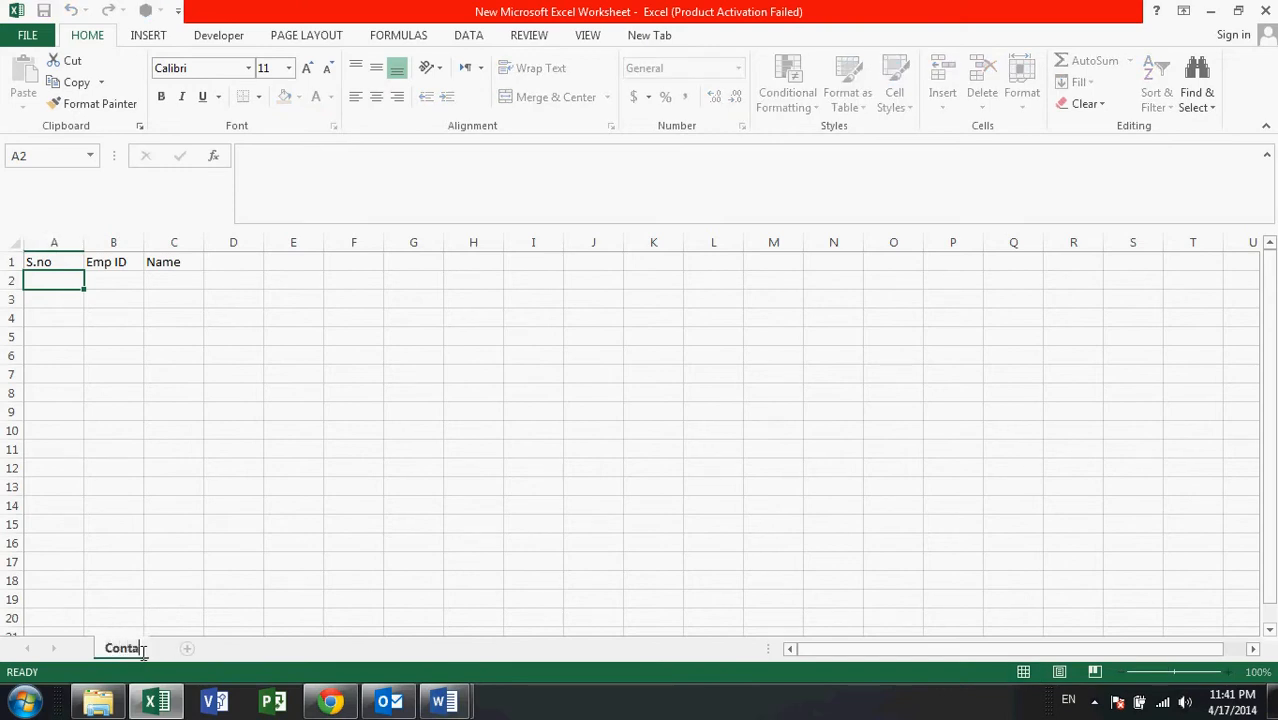
text( names)
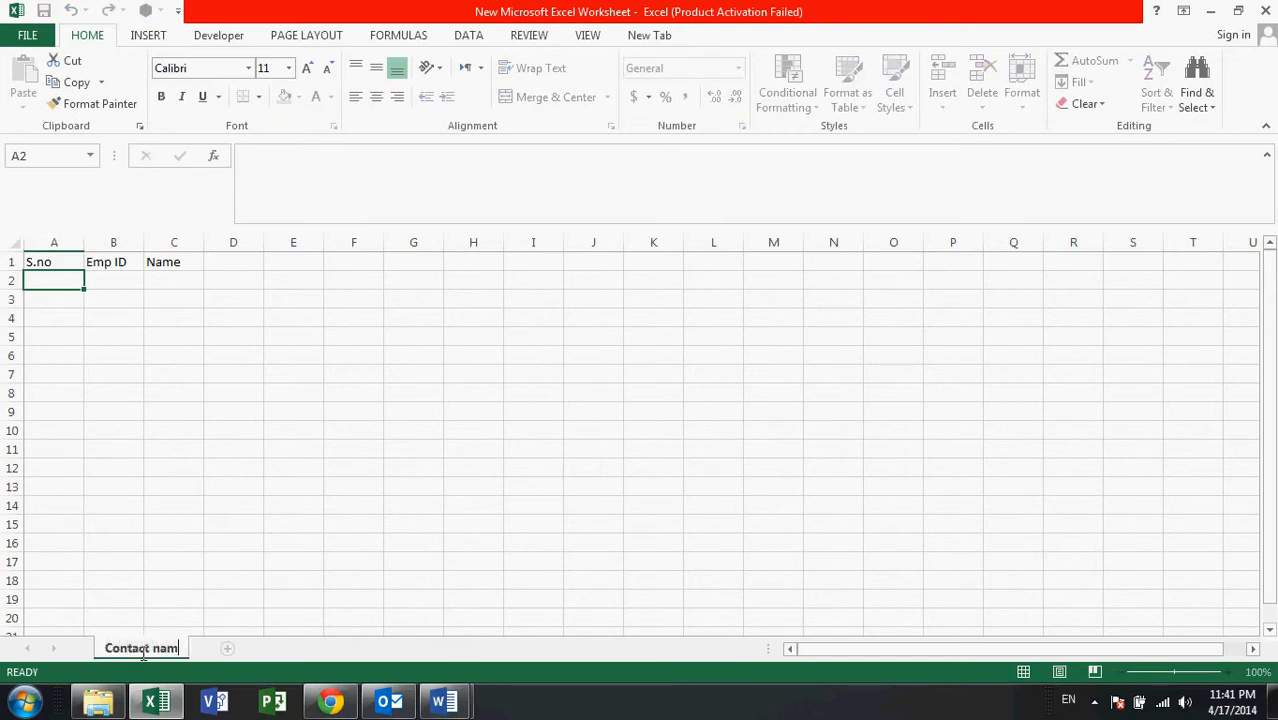
key(Return)
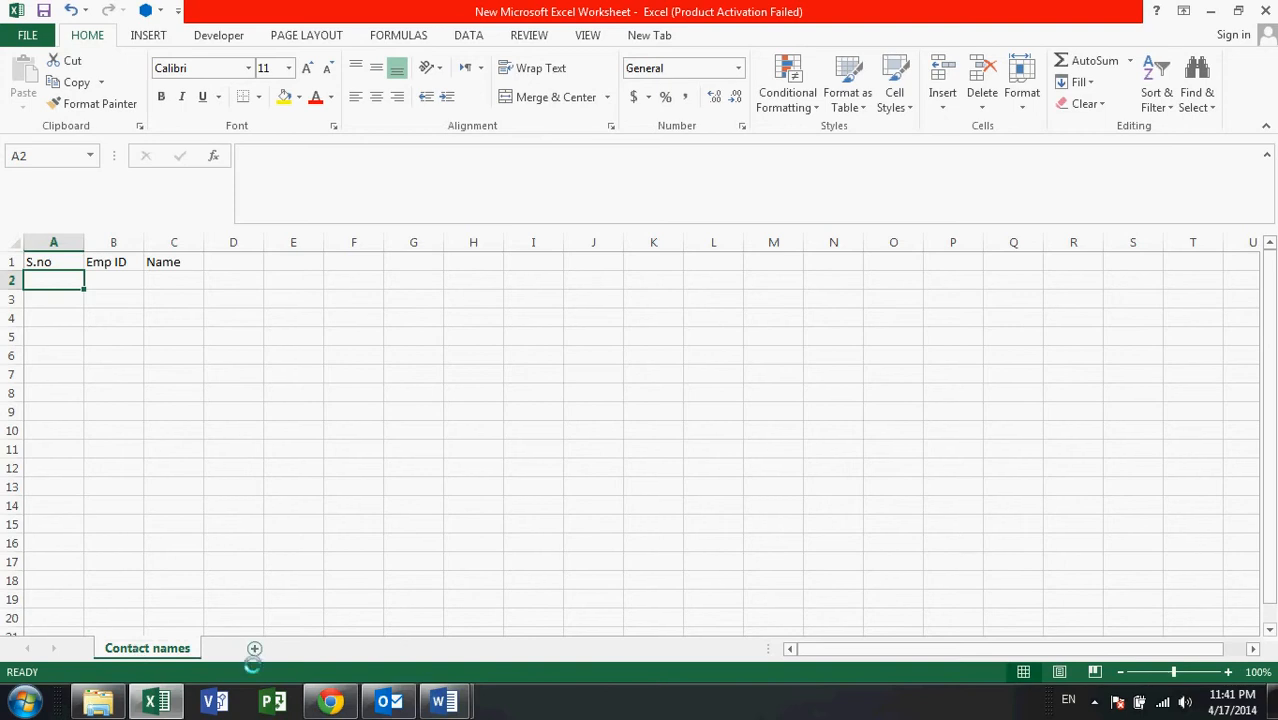
Step: Add a second worksheet and name it Computer name
click(240, 649)
double_click(220, 650)
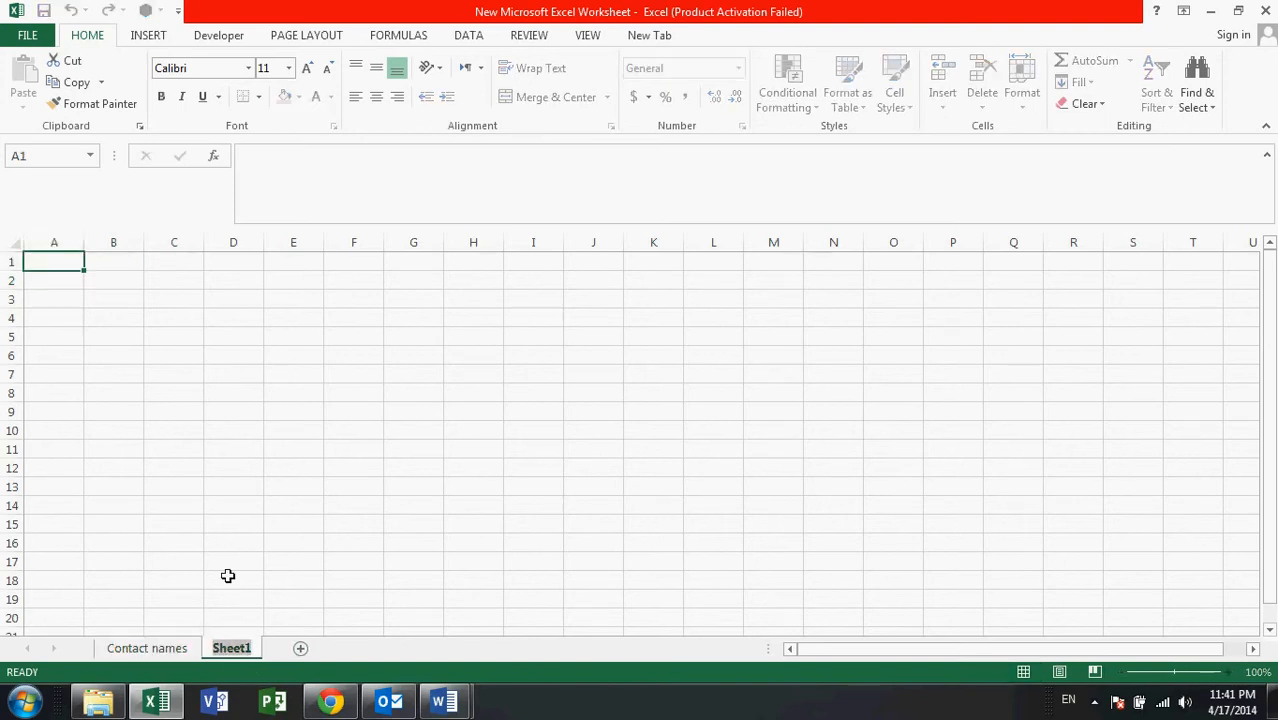
text(C)
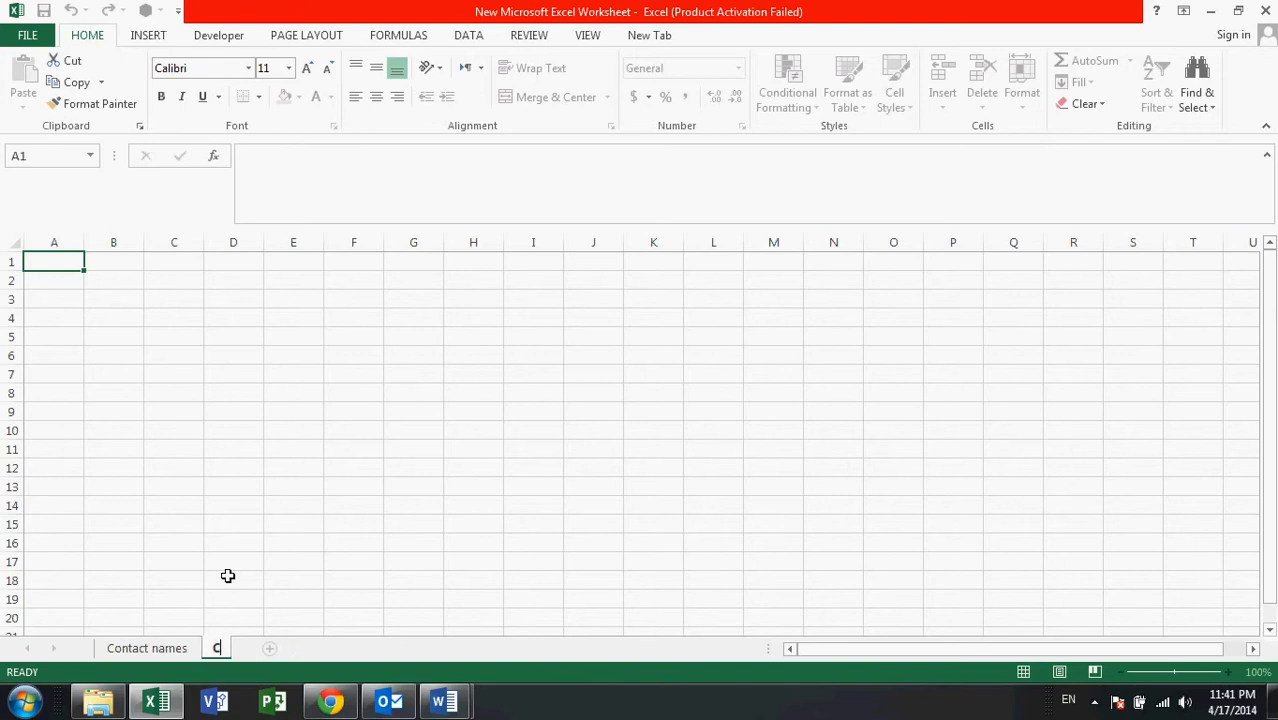
text(omputer name)
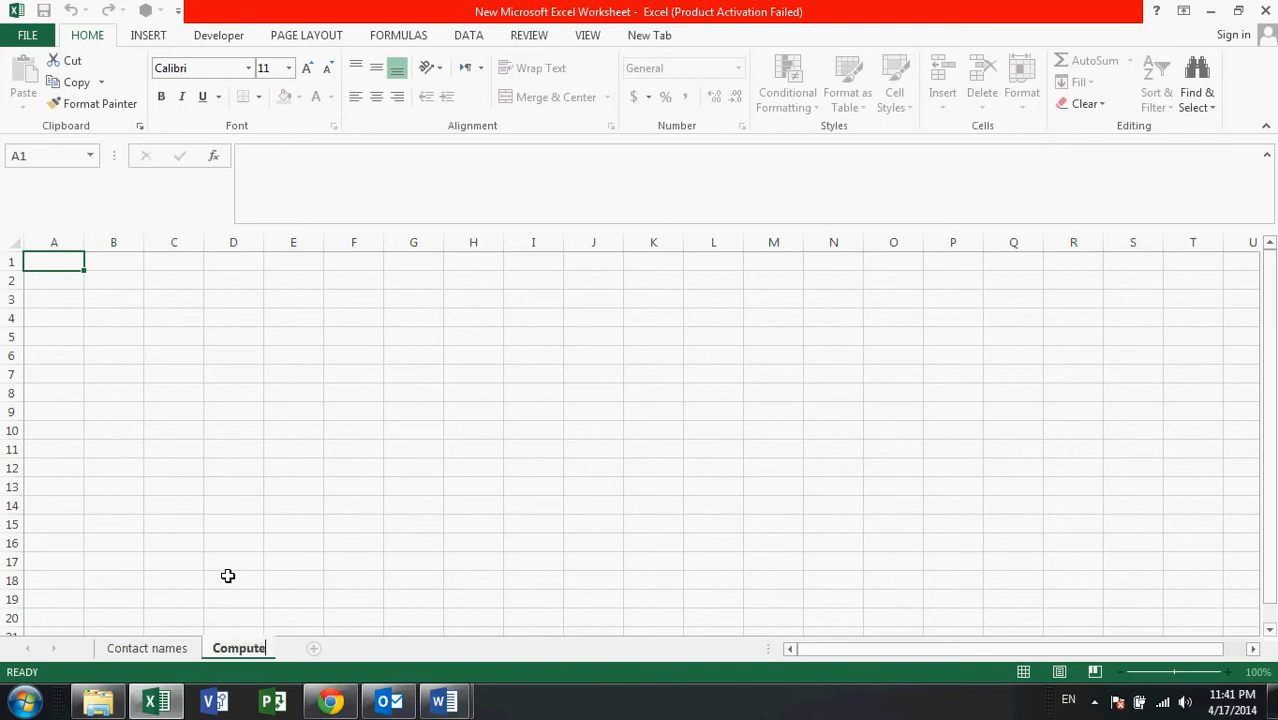
key(Return)
Step: Return to the Contact names sheet and enter serial numbers 1, 2 and 3 in A2:A4
click(147, 648)
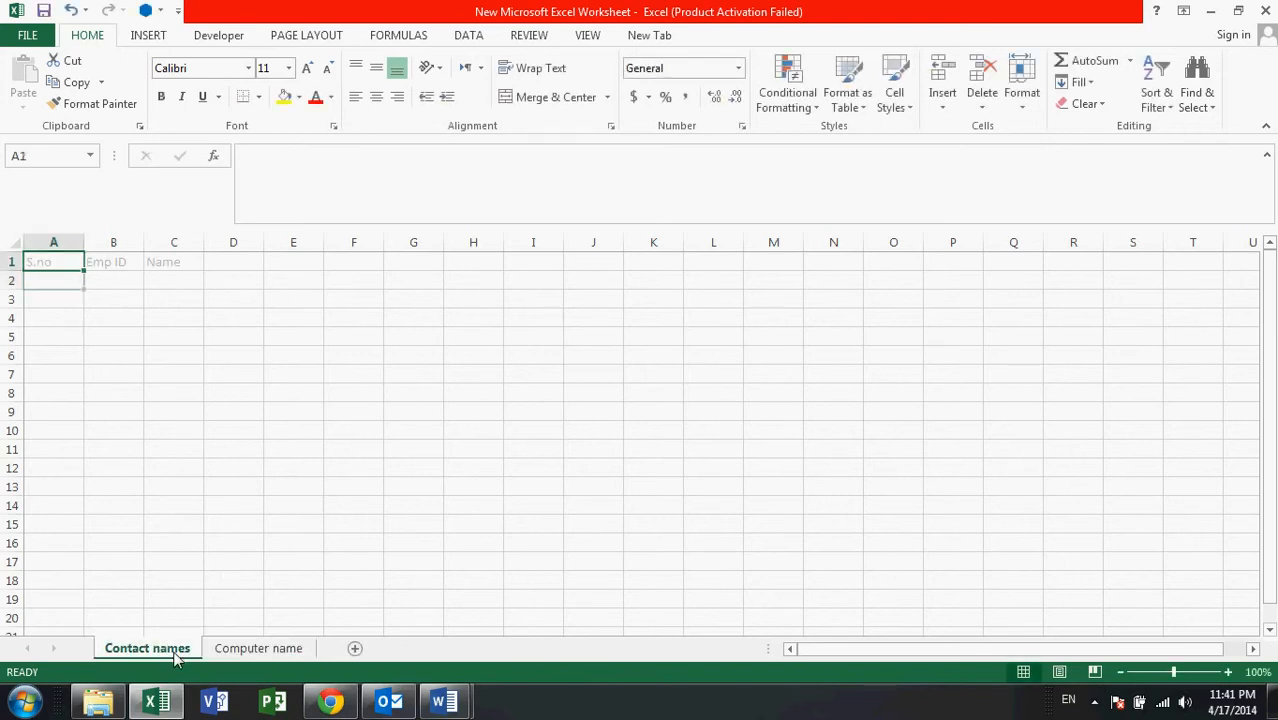
text(1)
key(Return)
text(2)
key(Return)
text(3)
key(Return)
Step: Continue the serial numbers from A4 down to A16 as a filled series
click(73, 298)
drag(89, 334, 97, 570)
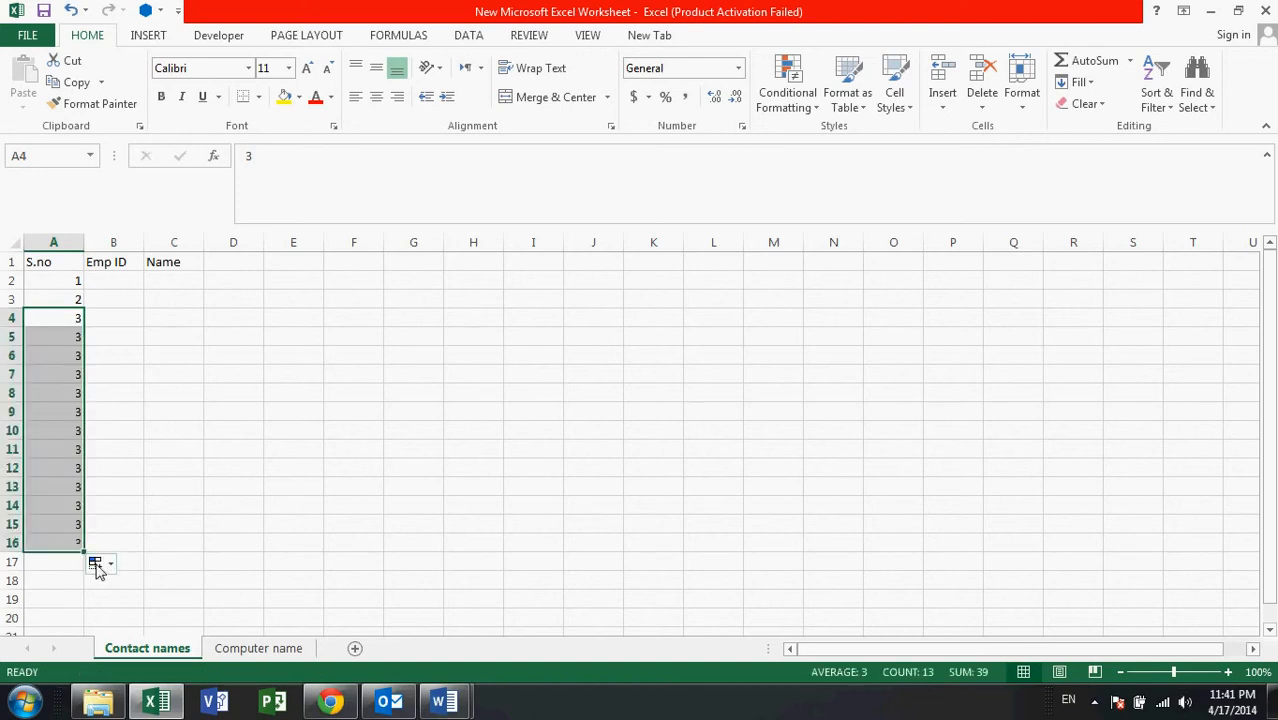
click(97, 566)
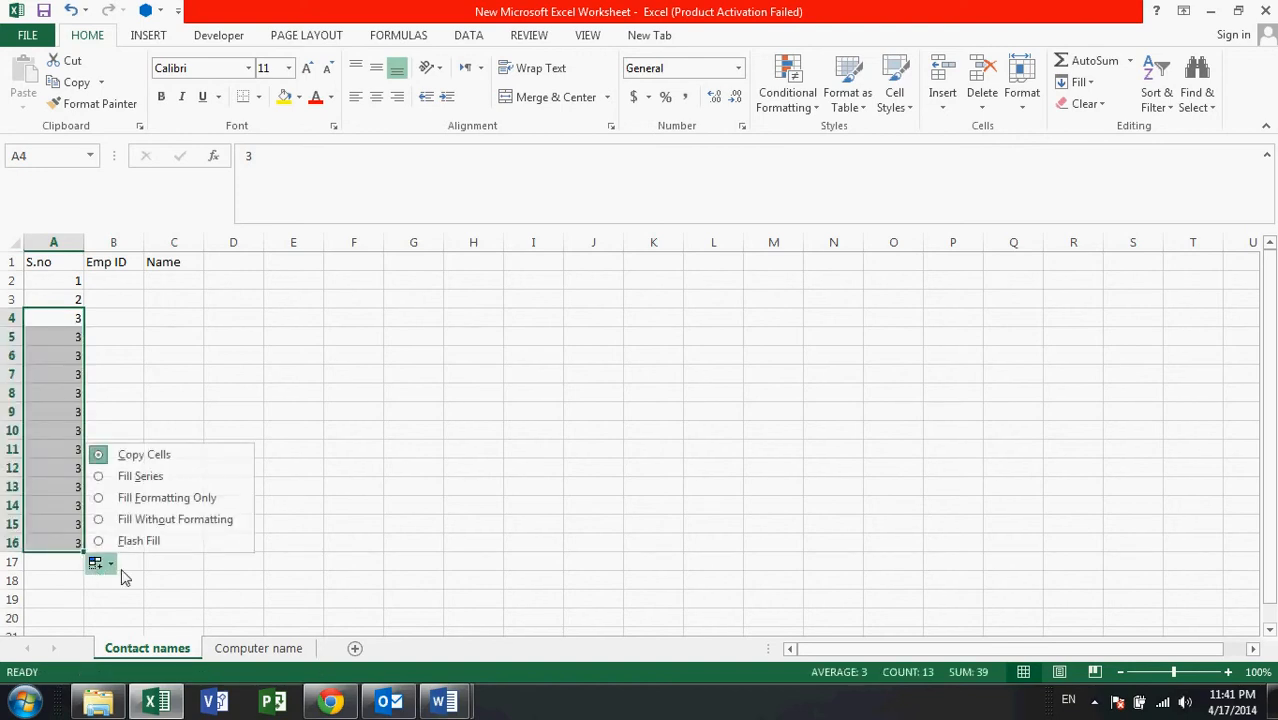
click(137, 481)
click(182, 362)
Step: Enter 2000 in B2 and fill the Emp ID column down to B16 as a series
click(131, 286)
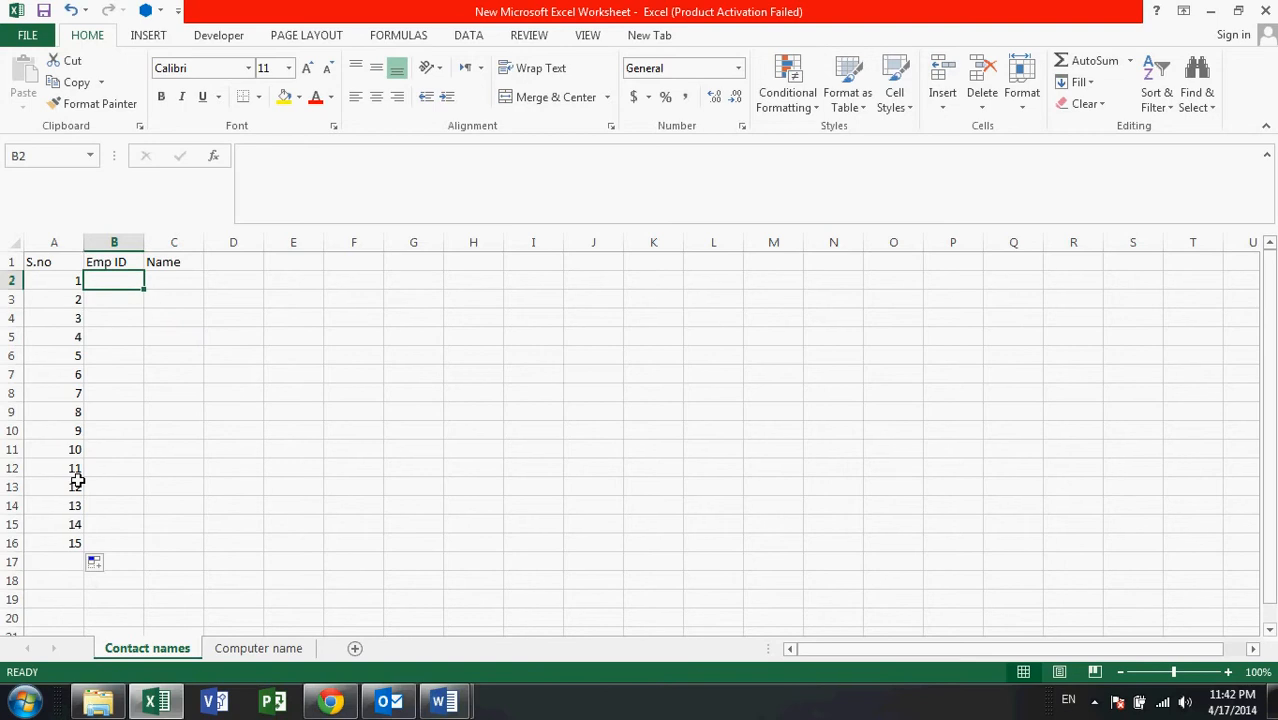
text(2000)
key(Return)
key(Up)
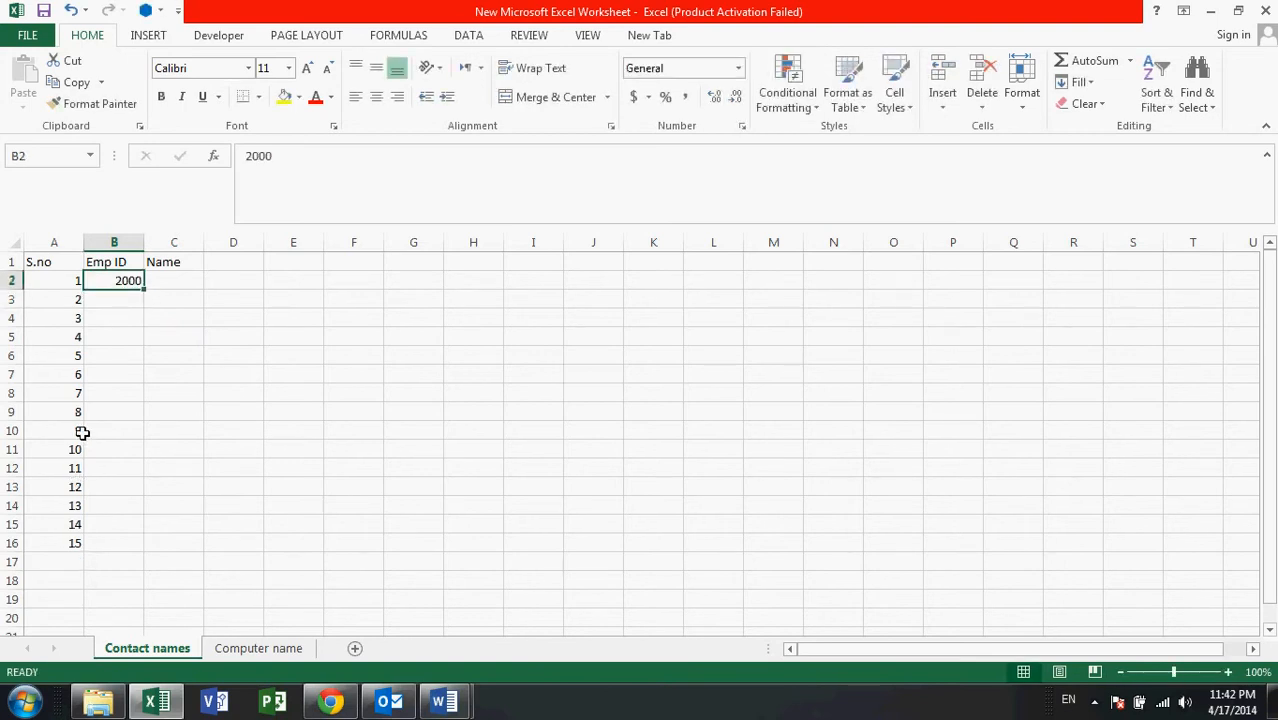
drag(146, 289, 148, 557)
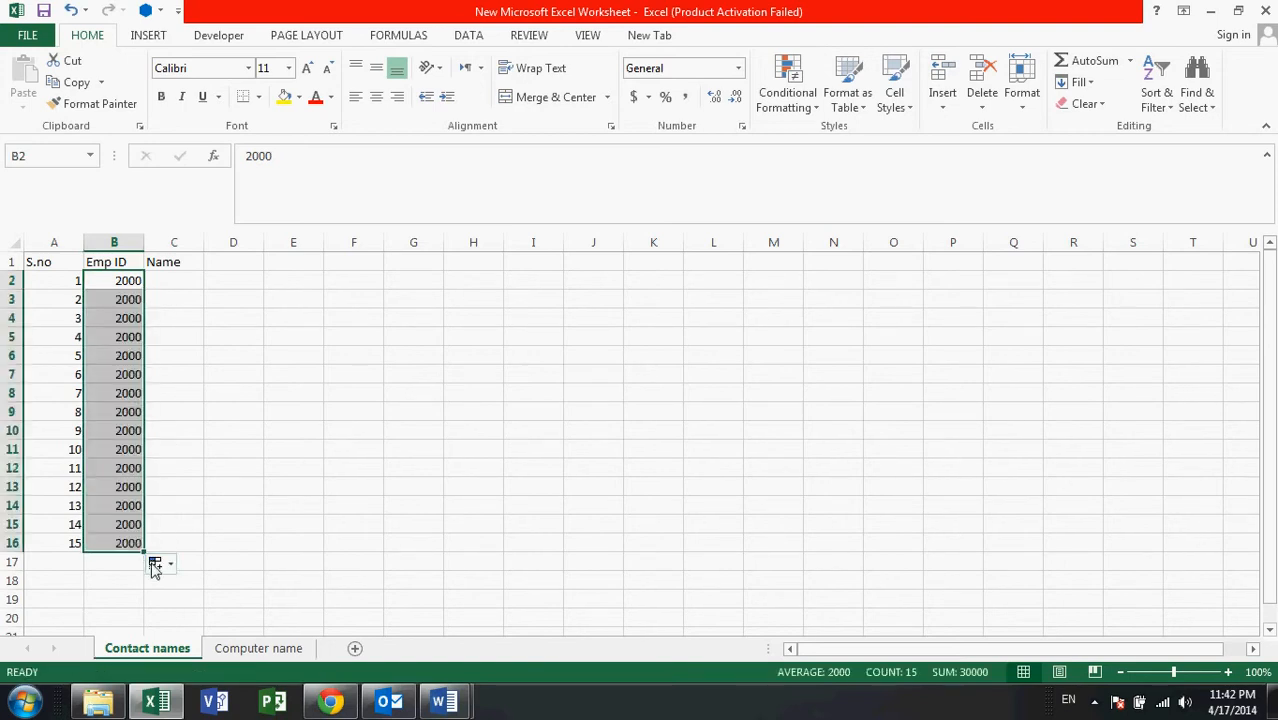
click(157, 563)
click(200, 476)
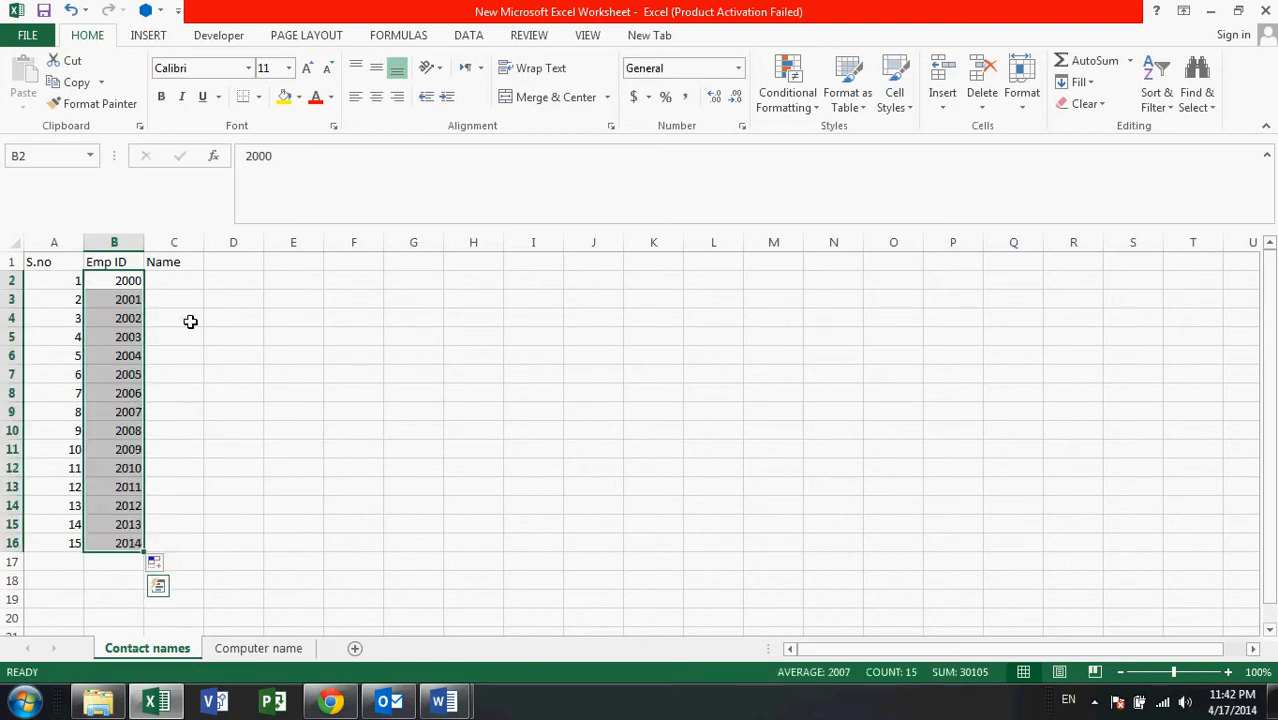
Step: Enter two employees' names in cells C2 and C3 of the Name column
click(190, 288)
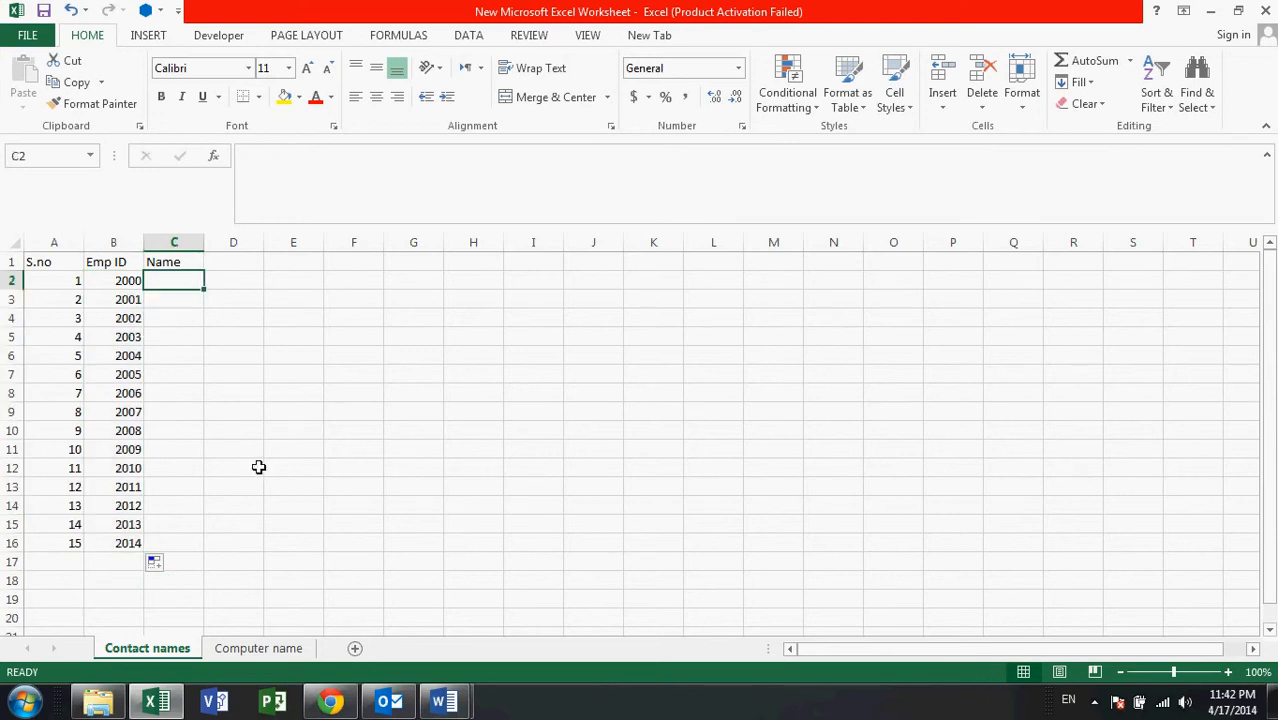
text(S)
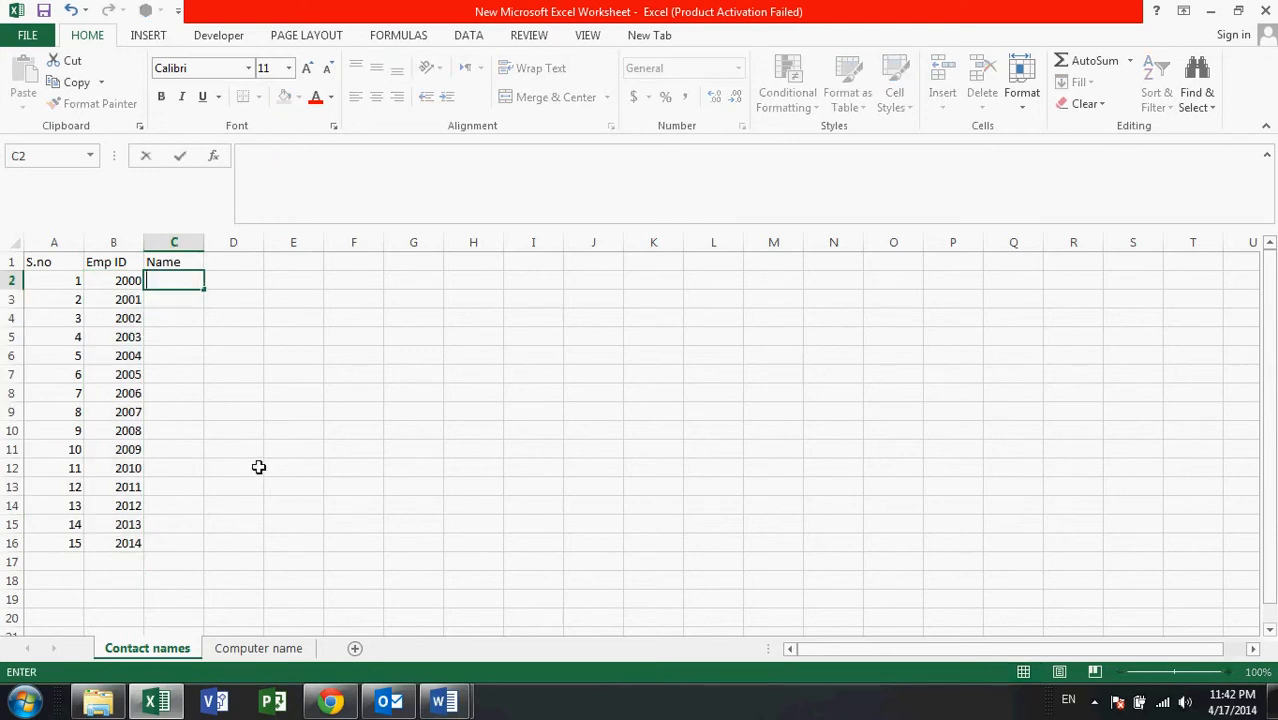
text(hon)
key(Return)
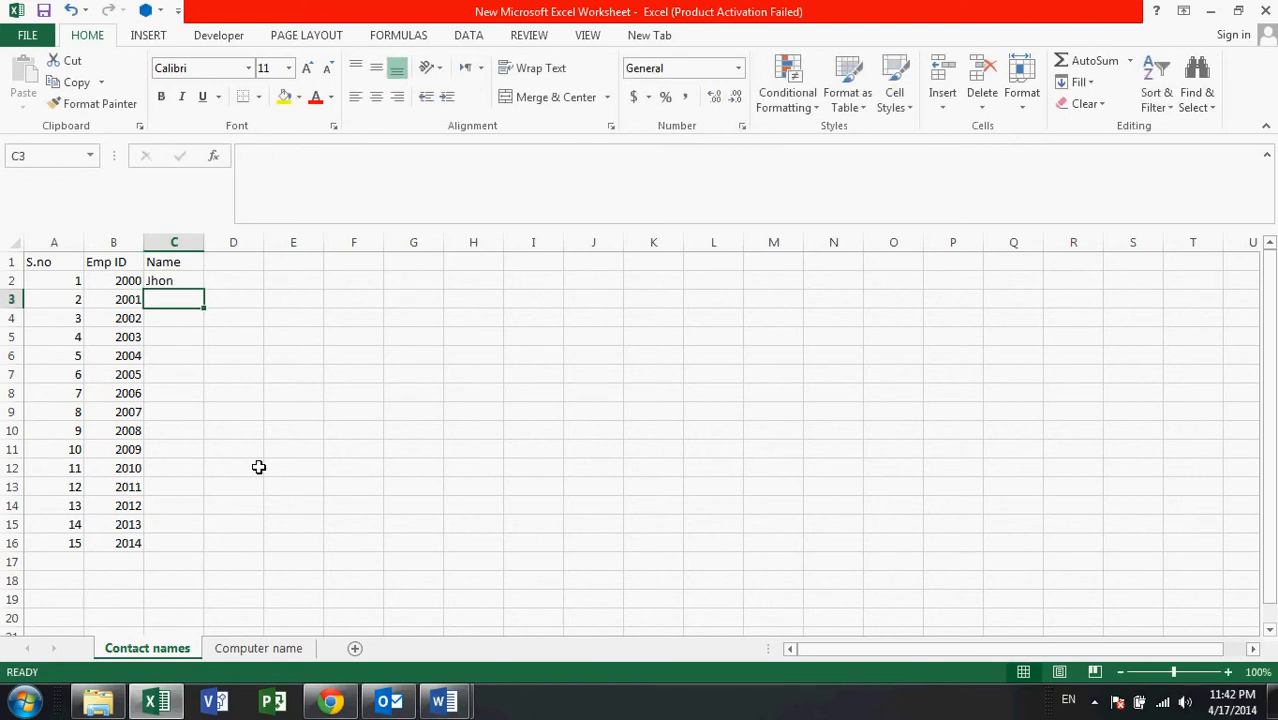
text(Bo)
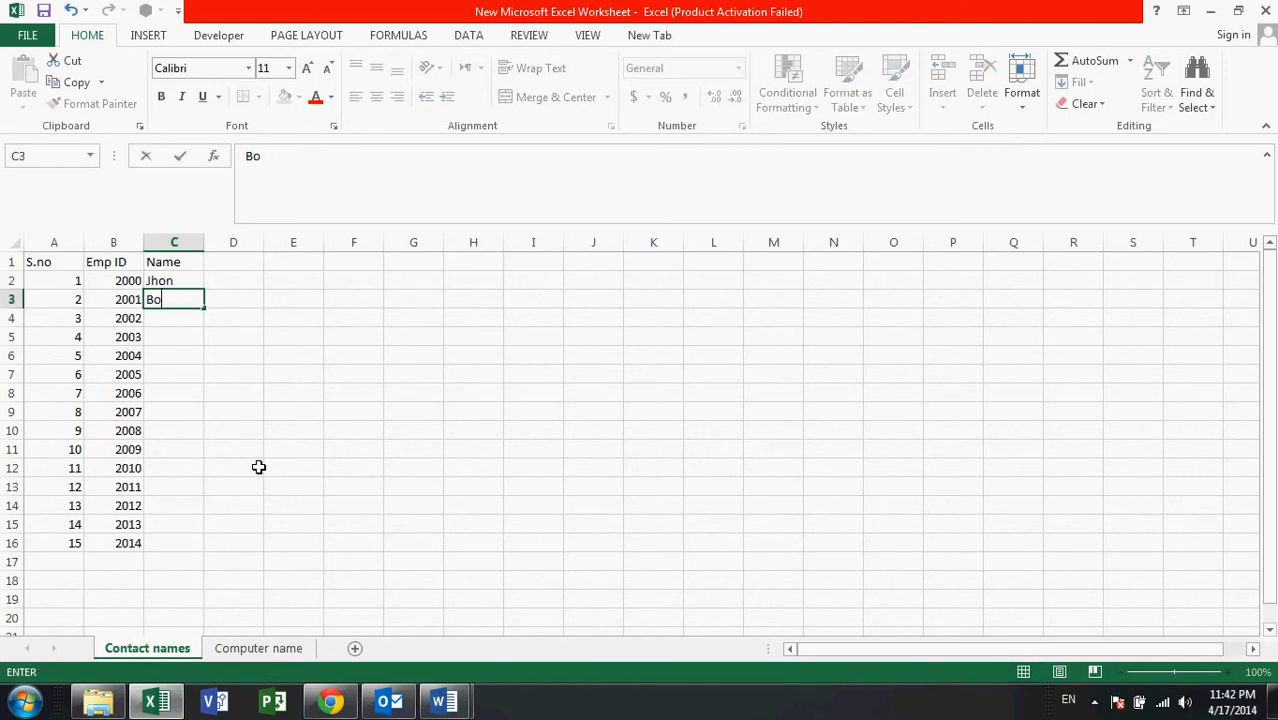
text(njovi)
key(Return)
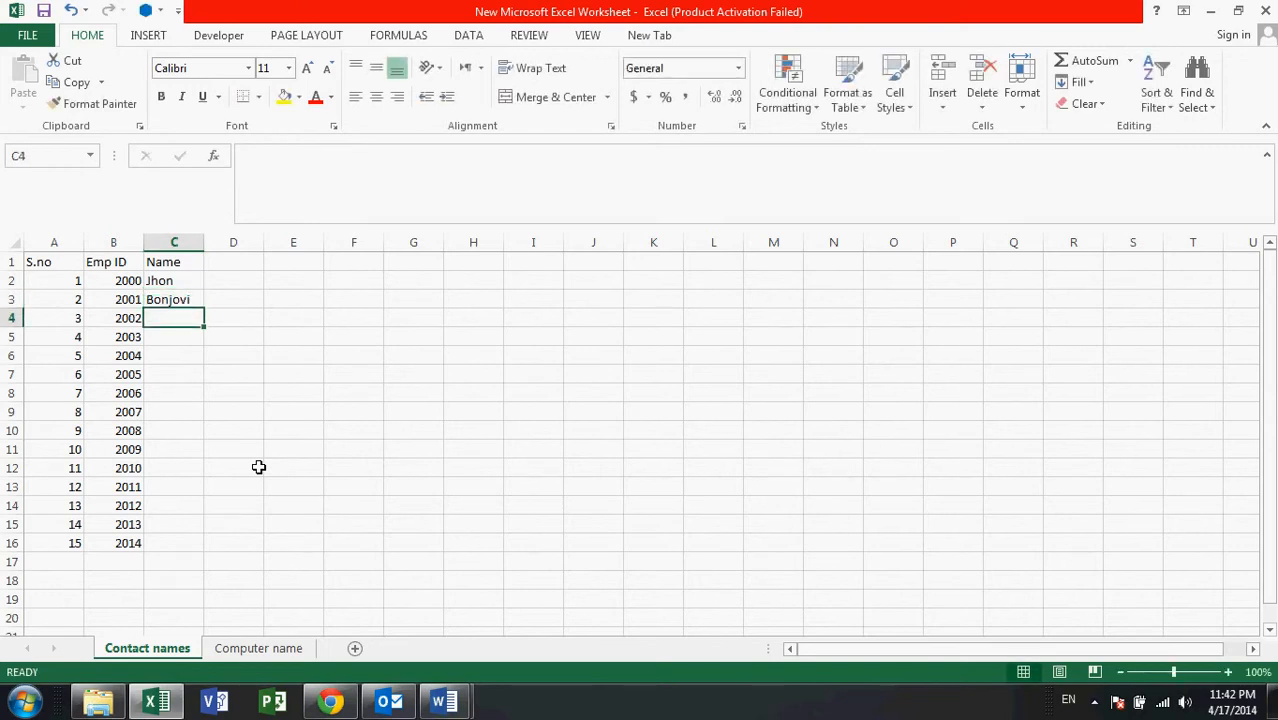
Step: Enter the sample names test1 in C4 and Test 2 in C5
text(test1)
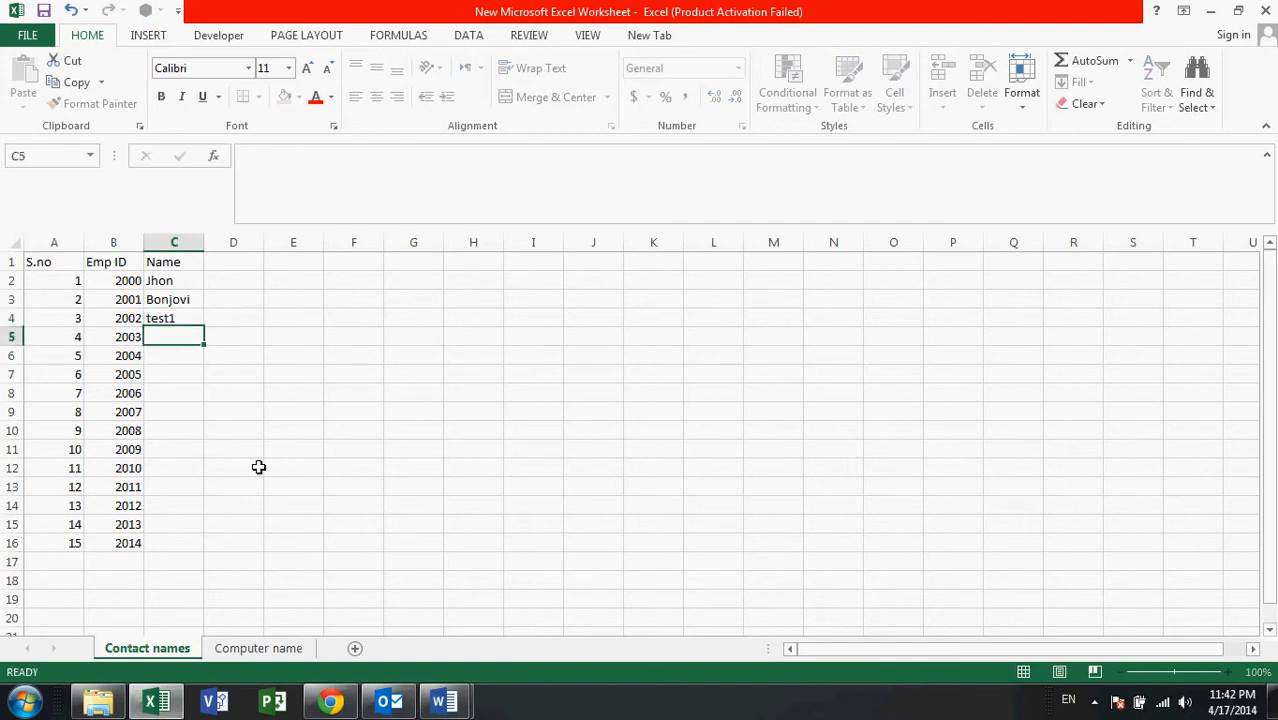
key(Return)
text(Test 2)
key(Return)
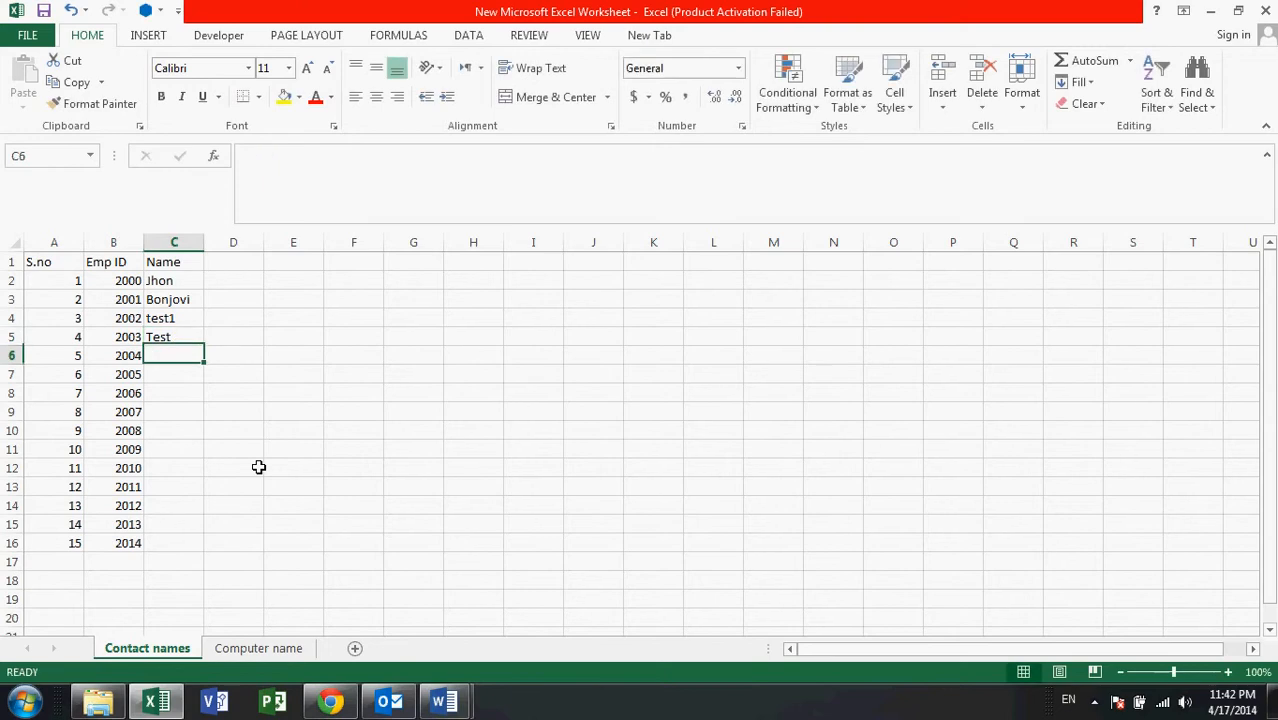
key(Up)
key(F2)
key(Escape)
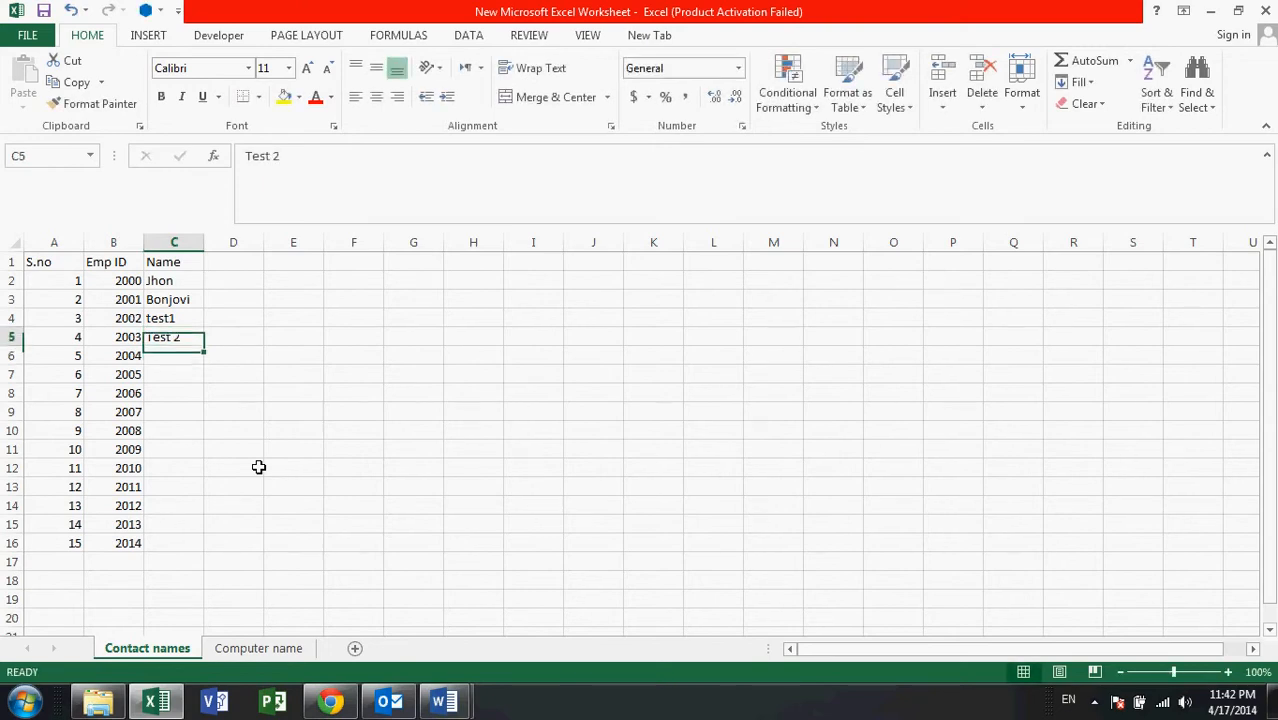
Step: Extend the sample test names in the Name column down to C16 as a numbered series
key(Up)
drag(198, 322, 187, 547)
click(216, 356)
click(190, 326)
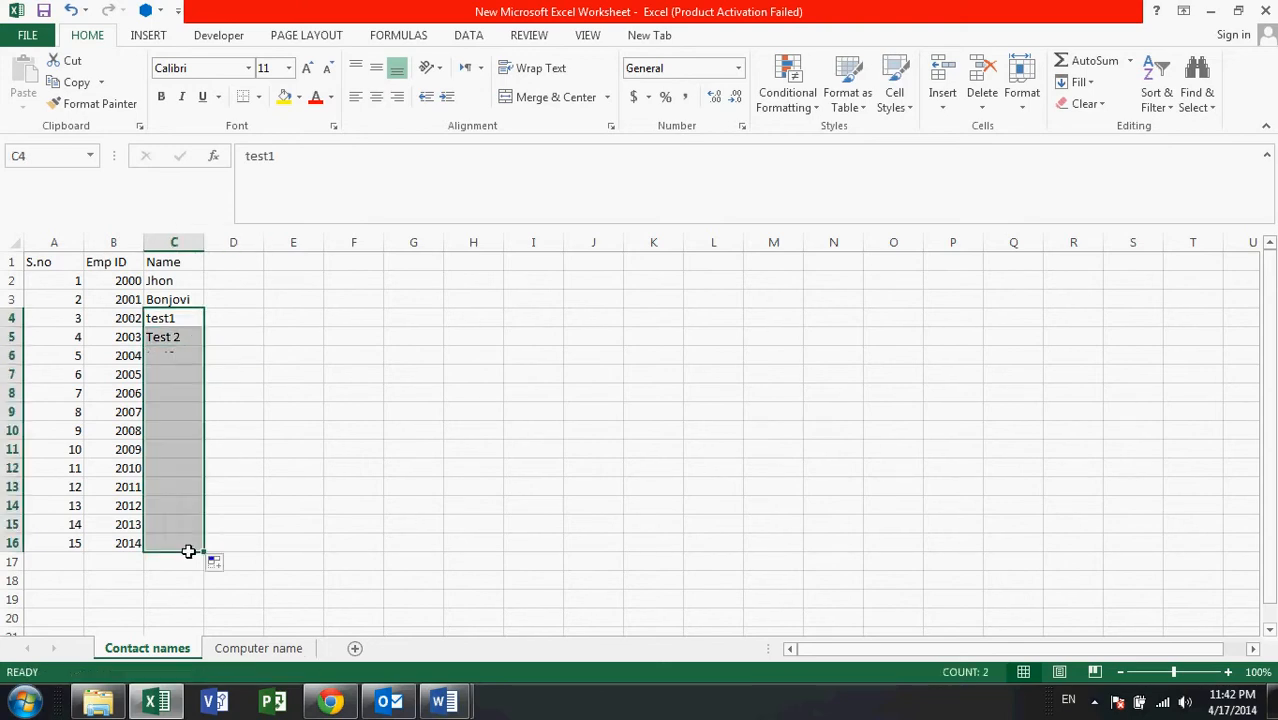
click(322, 494)
click(251, 284)
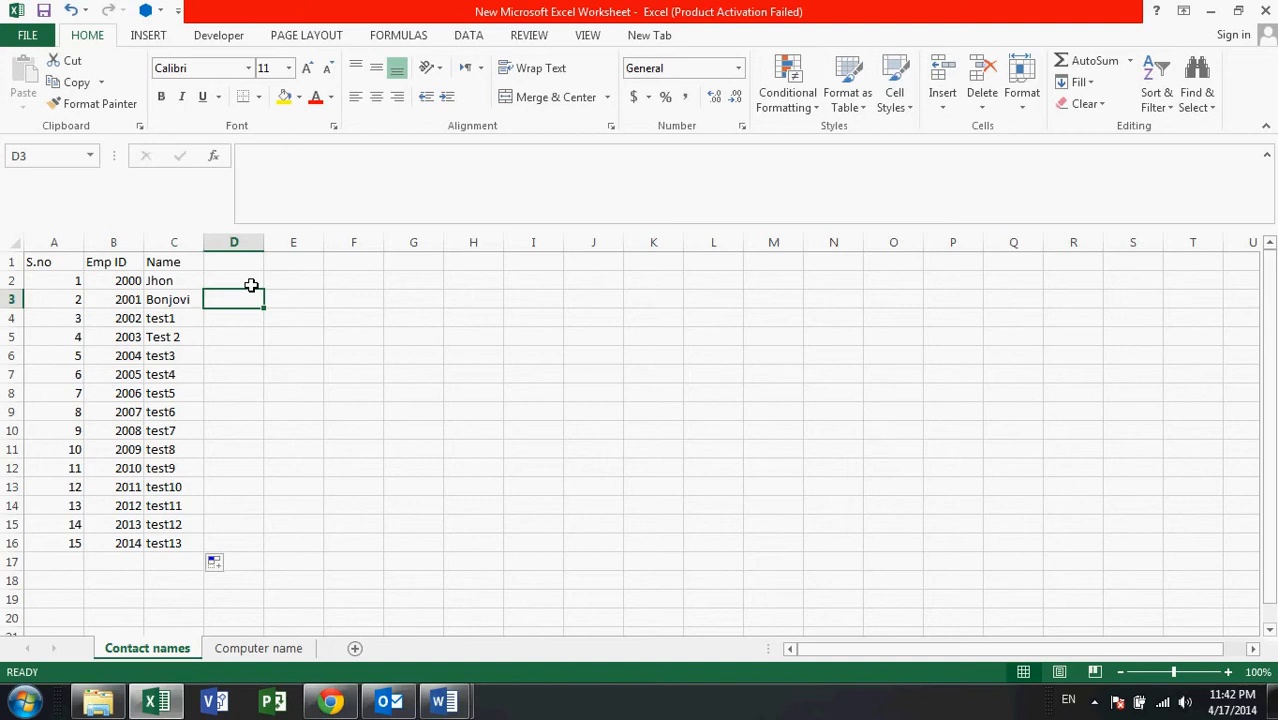
click(249, 262)
click(240, 265)
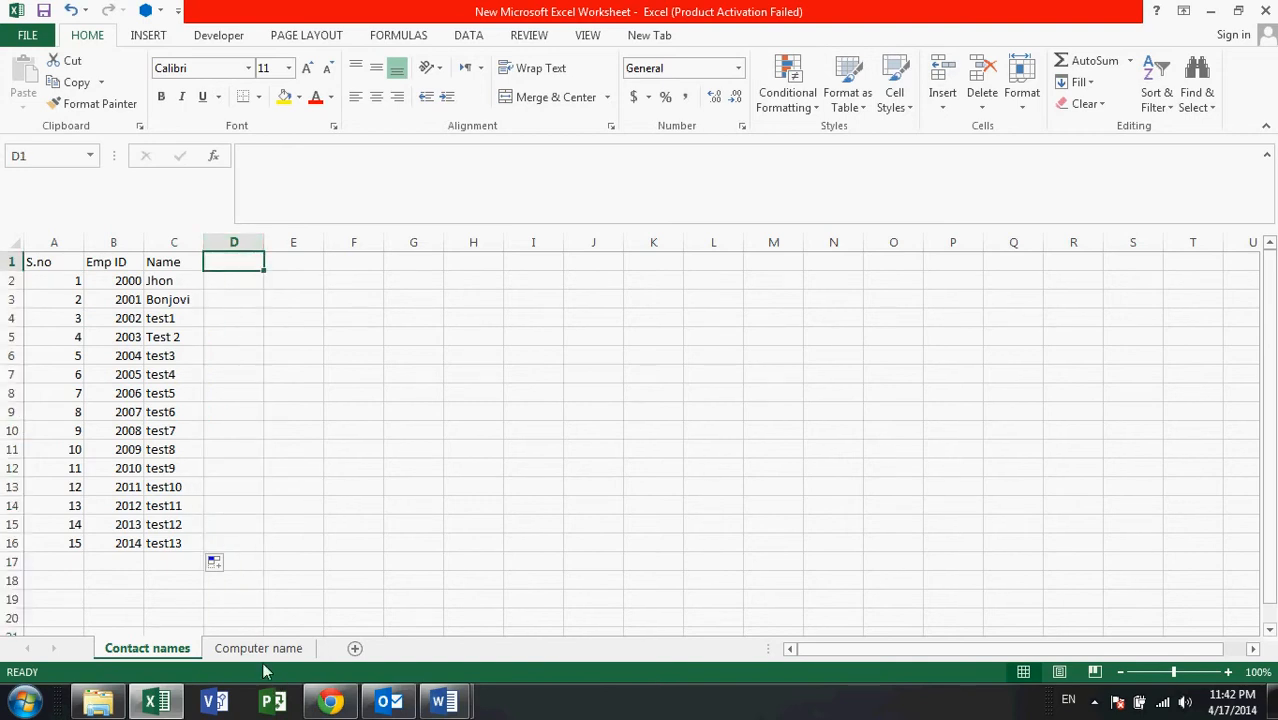
Step: Copy the table A1:C16 from Contact names and paste it at A1 of the Computer name sheet
drag(63, 265, 184, 545)
key(ctrl+c)
click(258, 648)
key(ctrl+v)
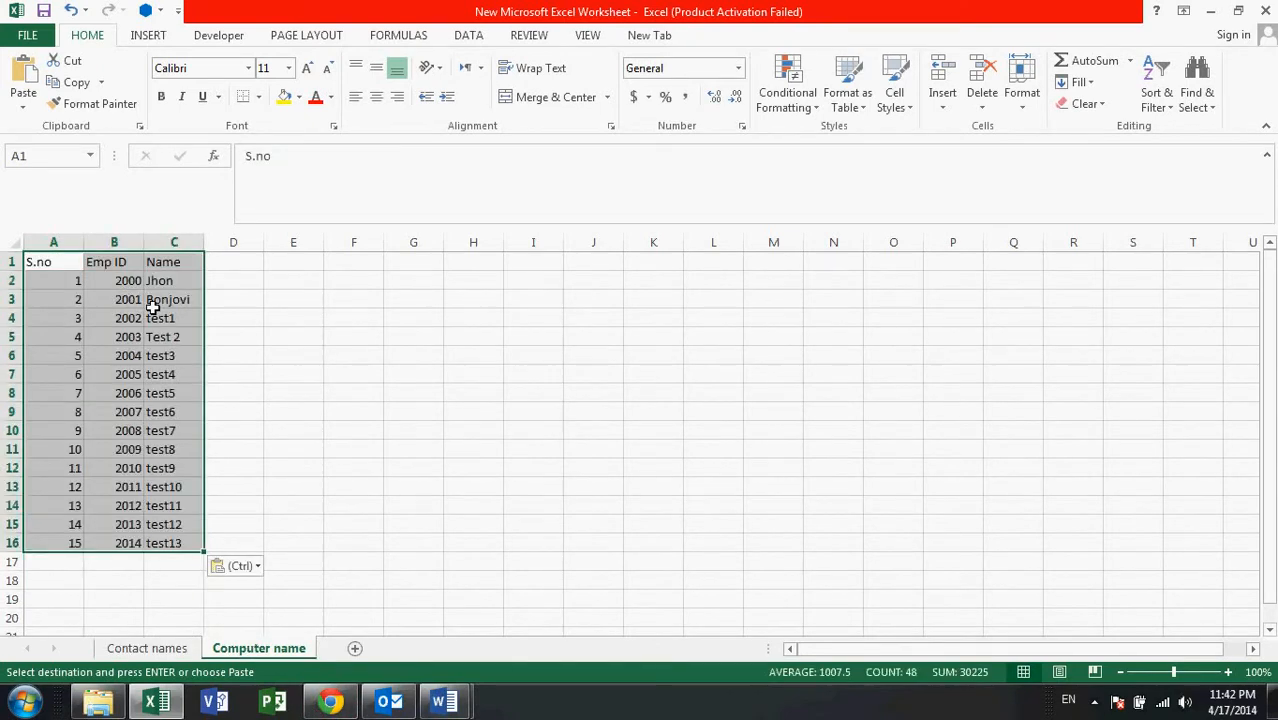
click(152, 303)
click(137, 286)
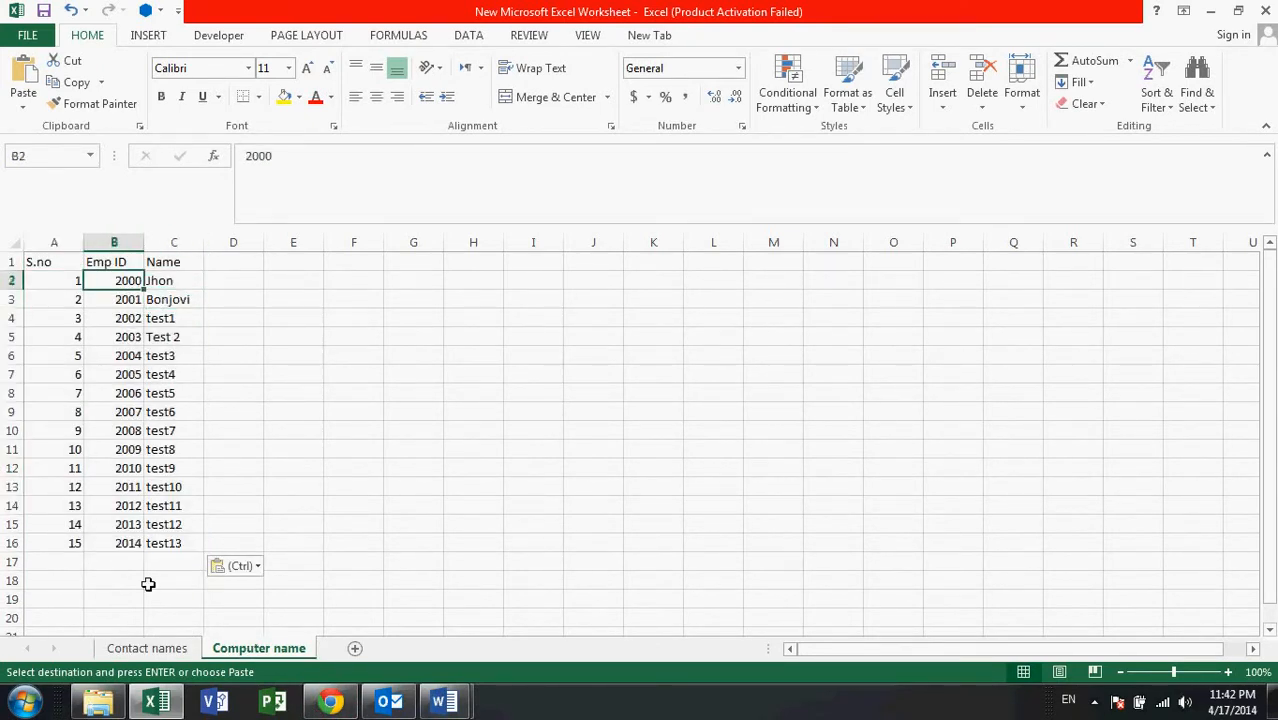
Step: Replace the header in C1 of the Computer name sheet with Computer
click(172, 263)
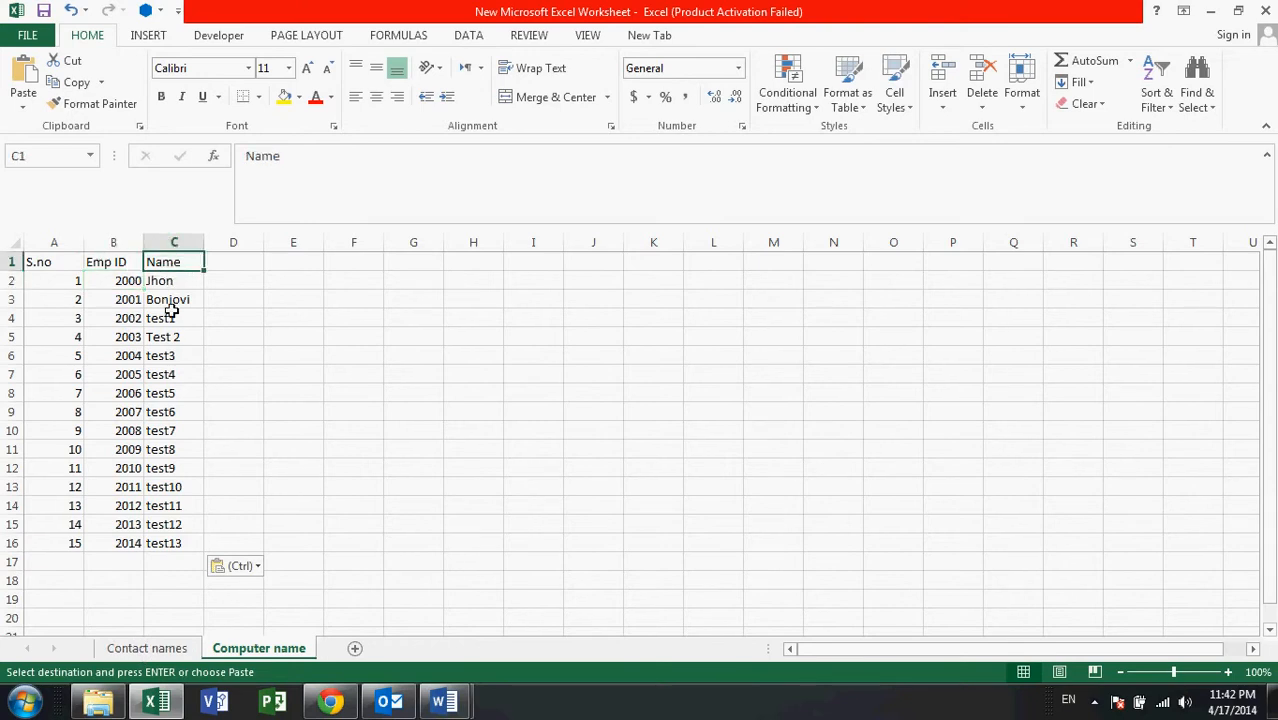
key(BackSpace)
key(Return)
key(Up)
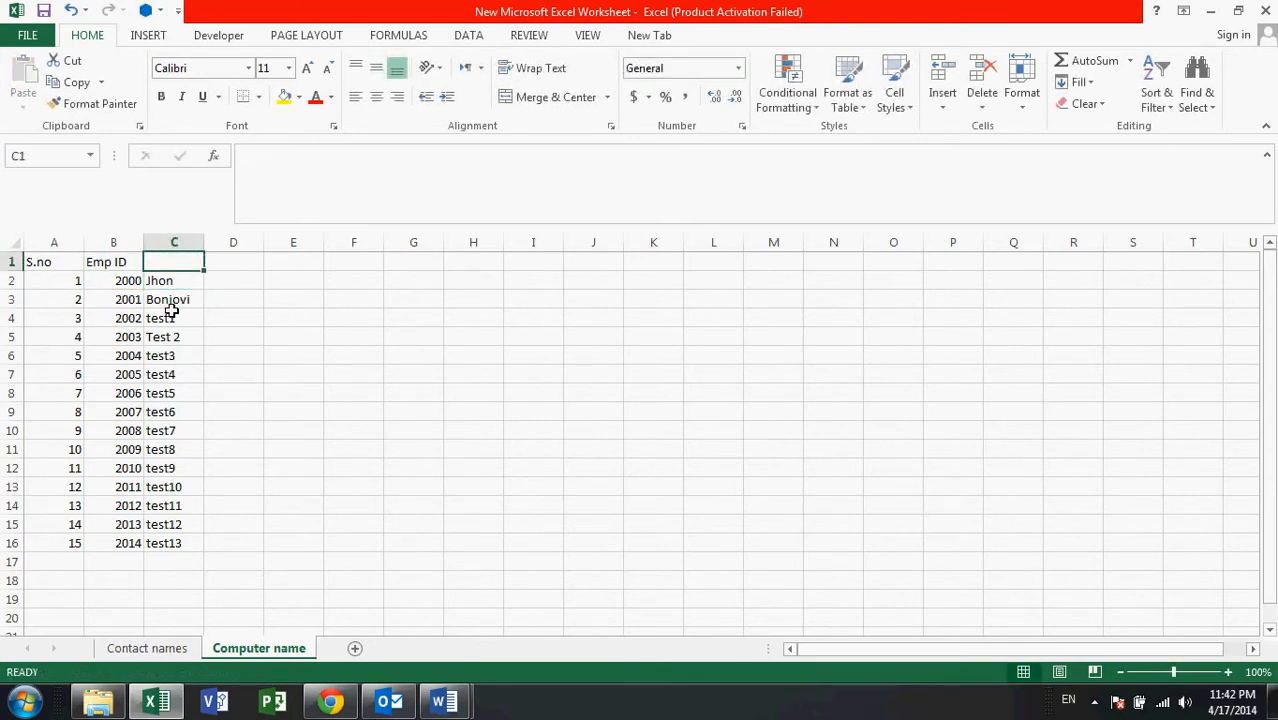
text(Computer)
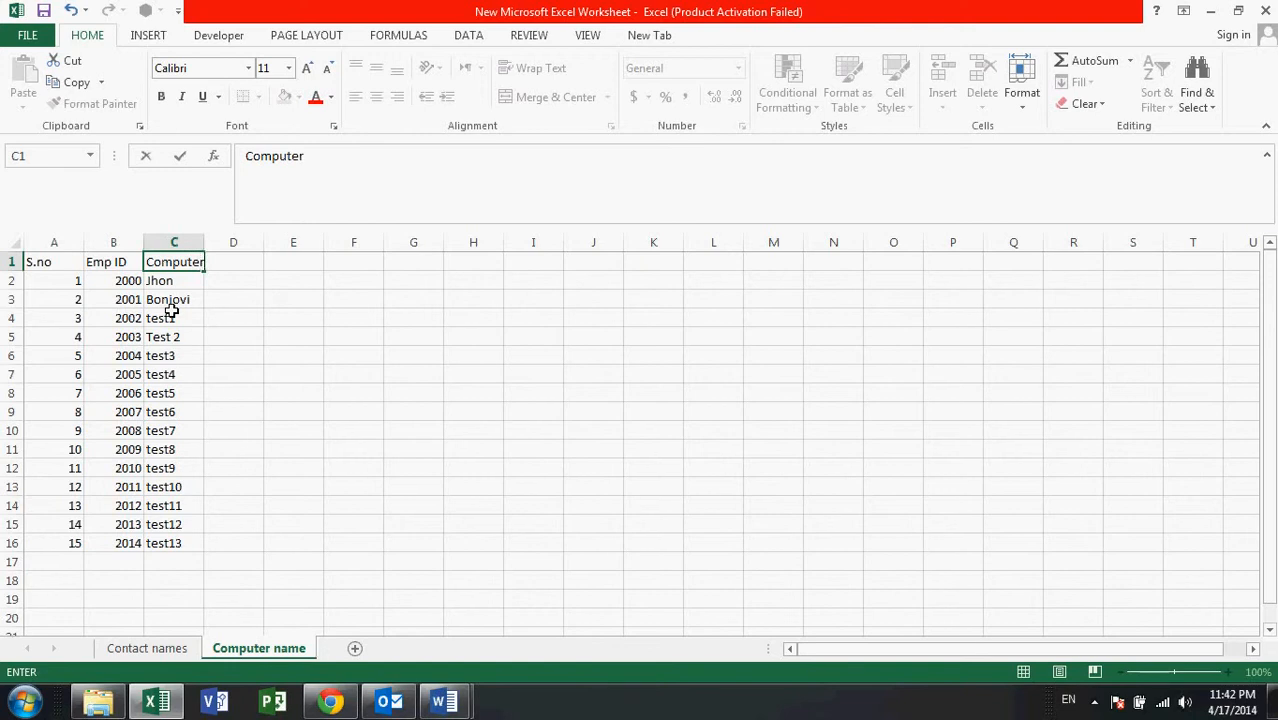
key(Return)
Step: Add the header Passport number in D1 and widen columns C and D to fit their headers
key(Right)
key(Up)
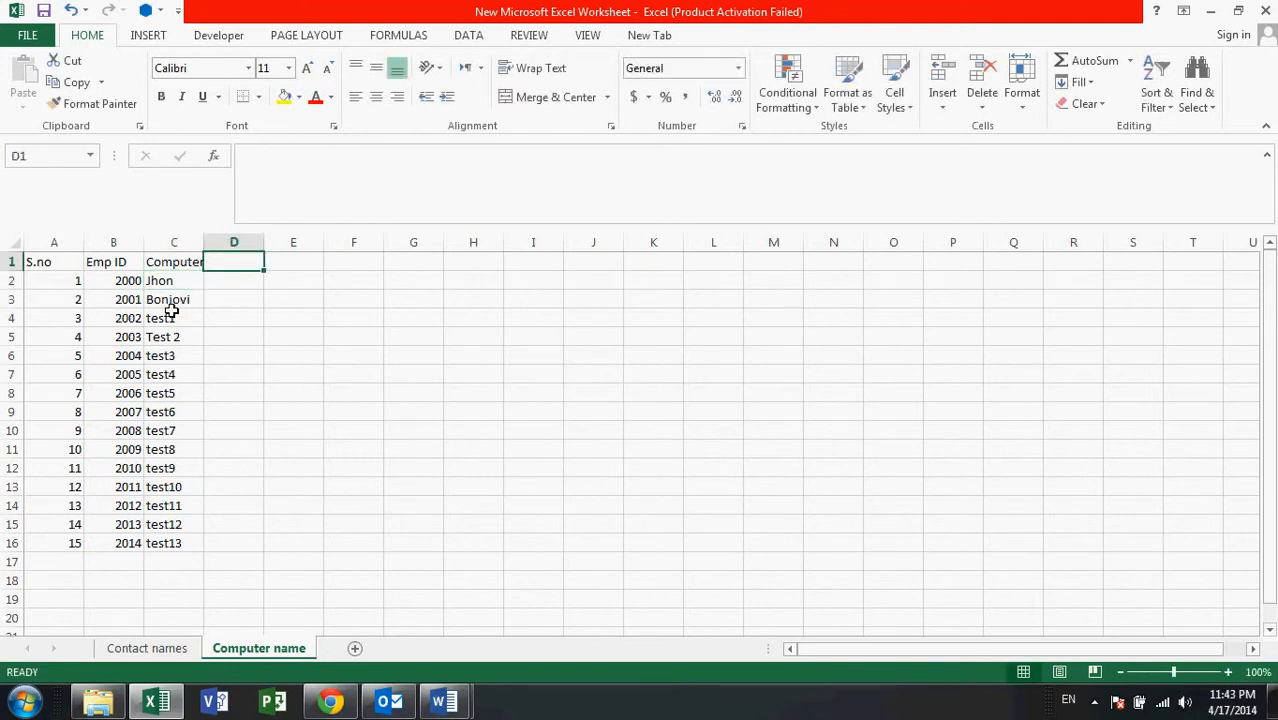
text(Passpo)
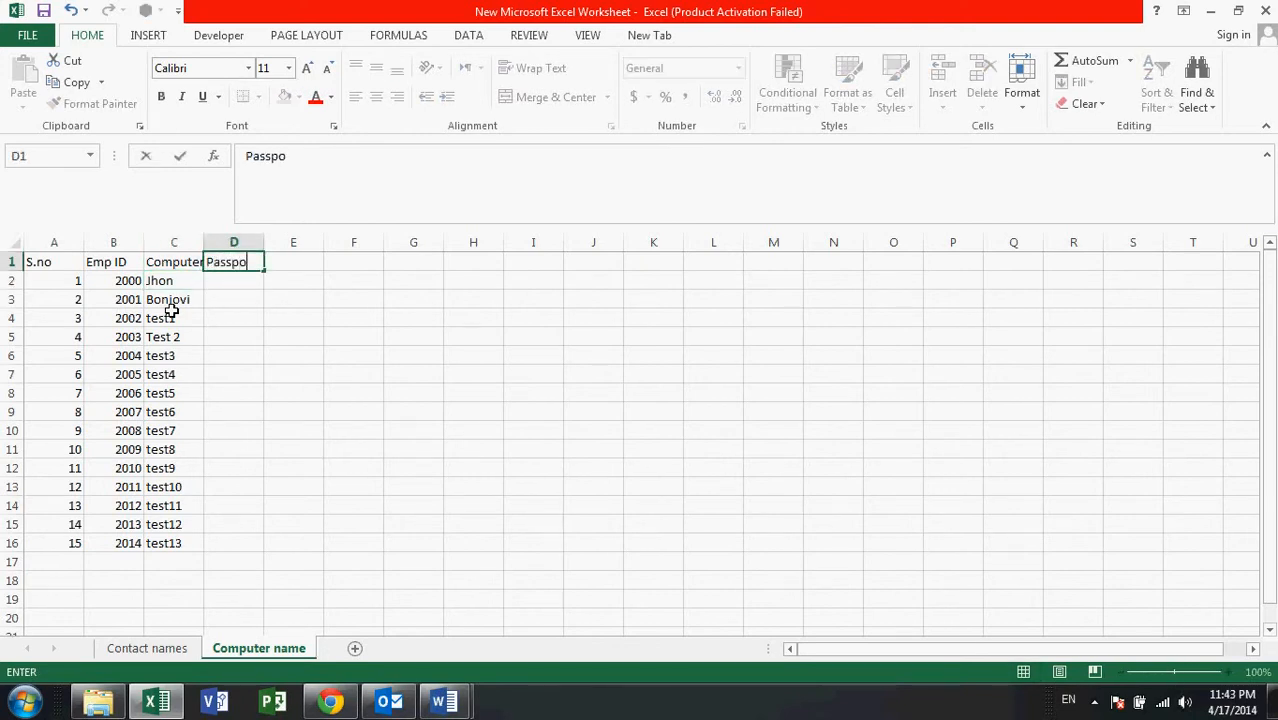
text(rt number)
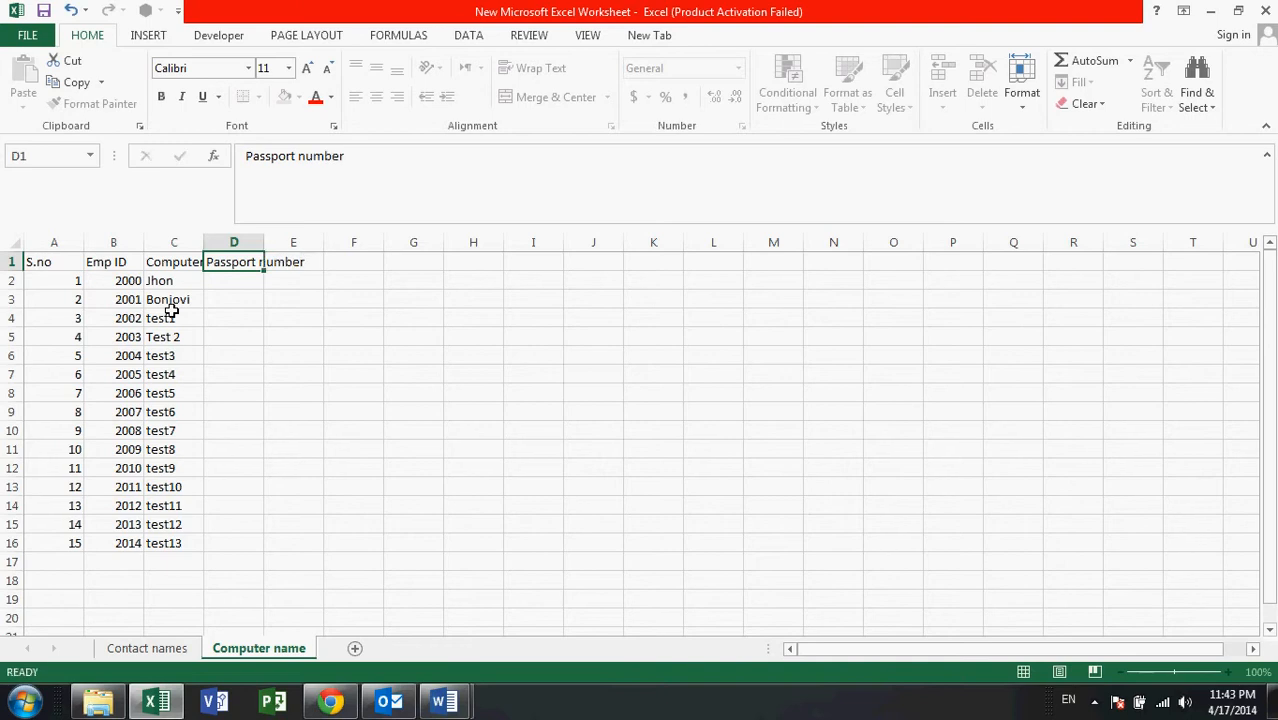
key(Return)
drag(203, 242, 343, 243)
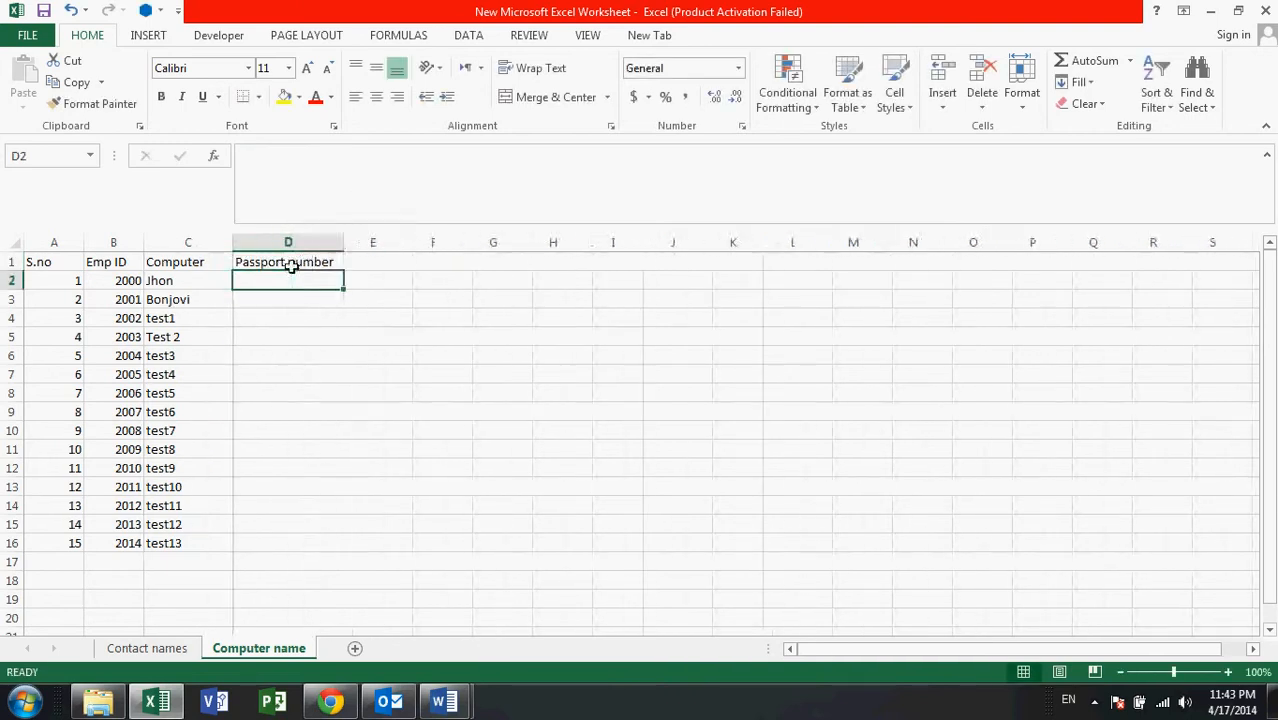
Step: Replace the name in C2 with the computer type Core- I3
click(230, 298)
click(204, 289)
key(Left)
key(Right)
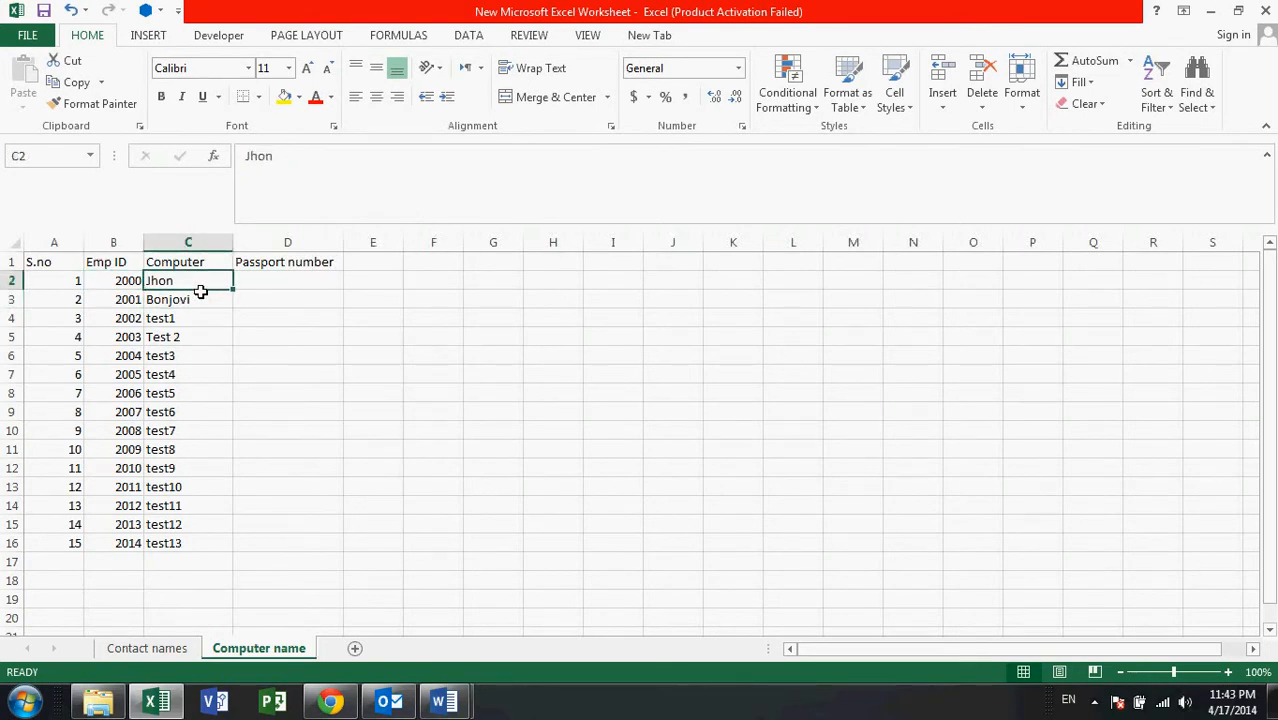
text(Core- I3)
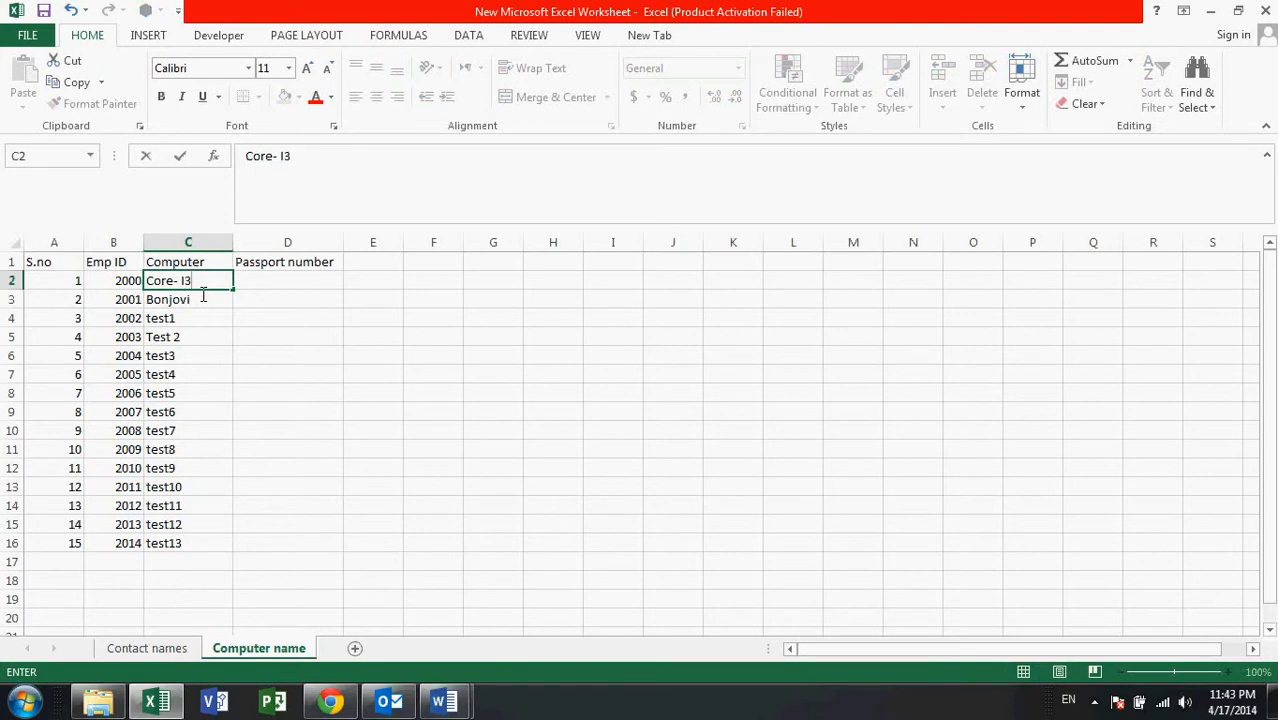
key(Return)
Step: Copy the Core- I3 entry from C2 into C3:C7 of the Computer column
key(Up)
key(ctrl+c)
key(Down)
key(shift+Down)
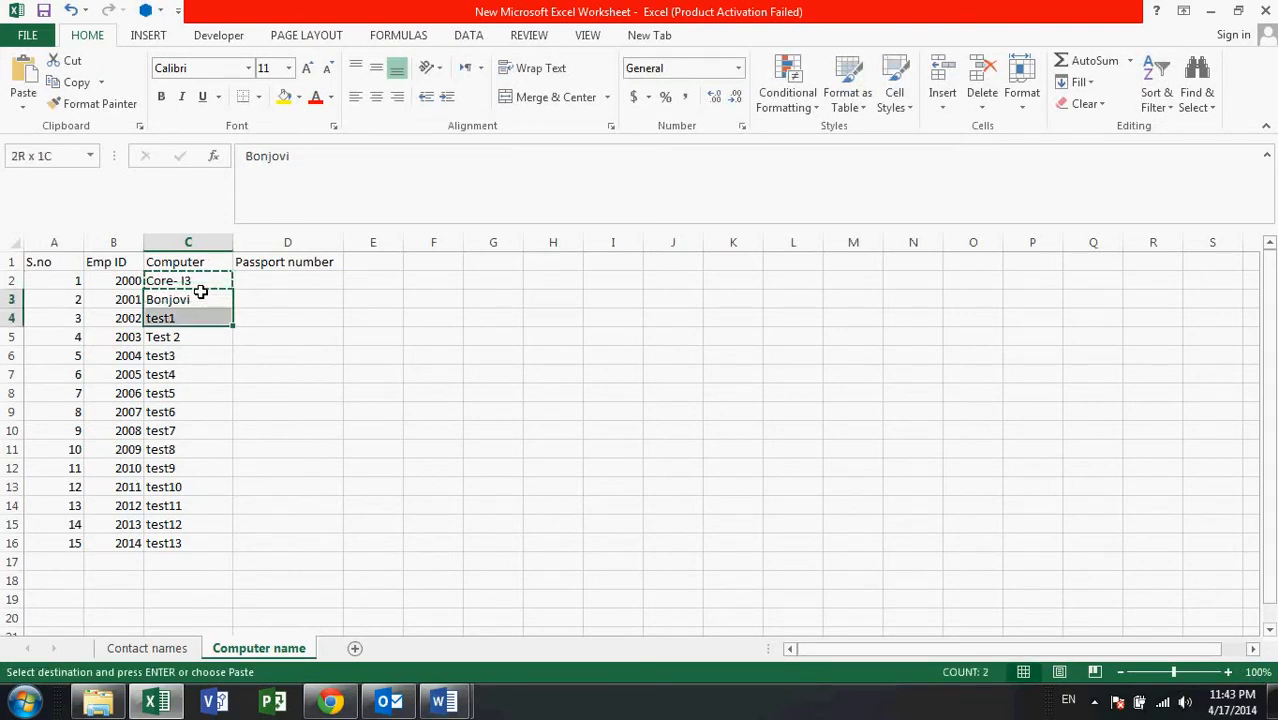
key(shift+Down)
key(shift+Down)
key(shift+Down)
key(ctrl+v)
Step: Set the computer type in C8 to Core- I7, based on a copy of the entry above it
key(Down)
key(Down)
key(Down)
key(Down)
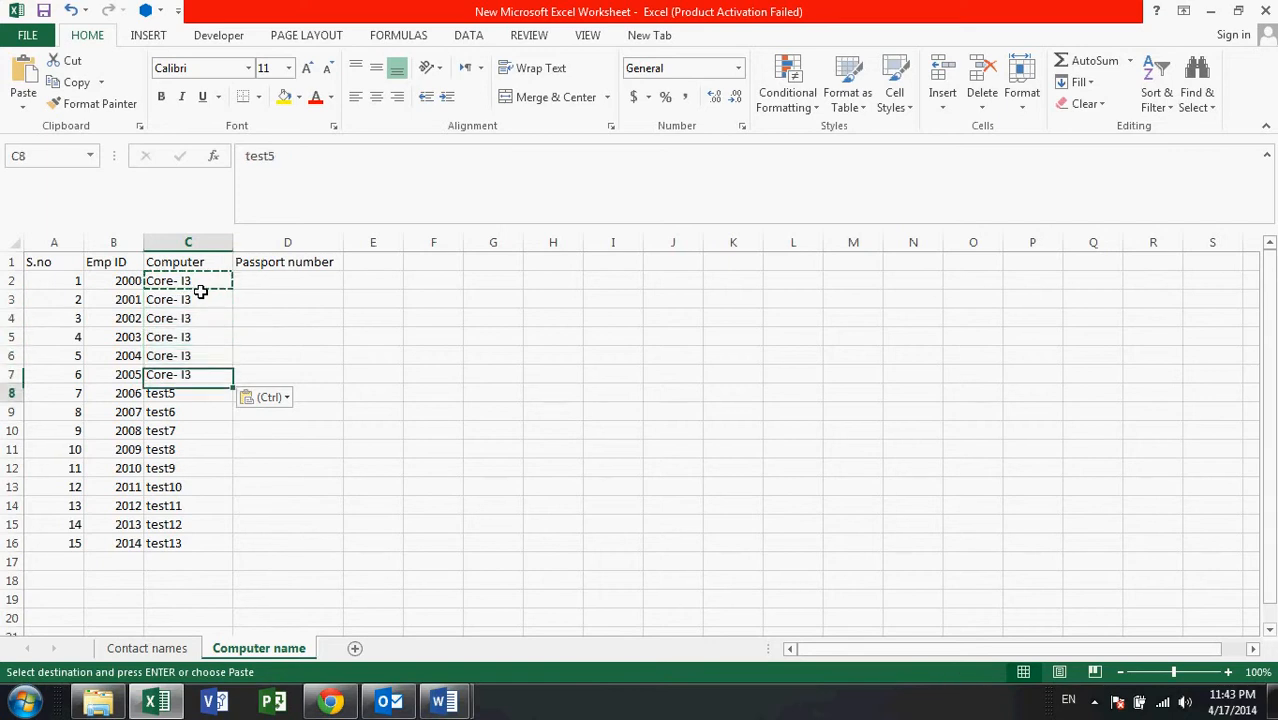
key(Down)
key(ctrl+v)
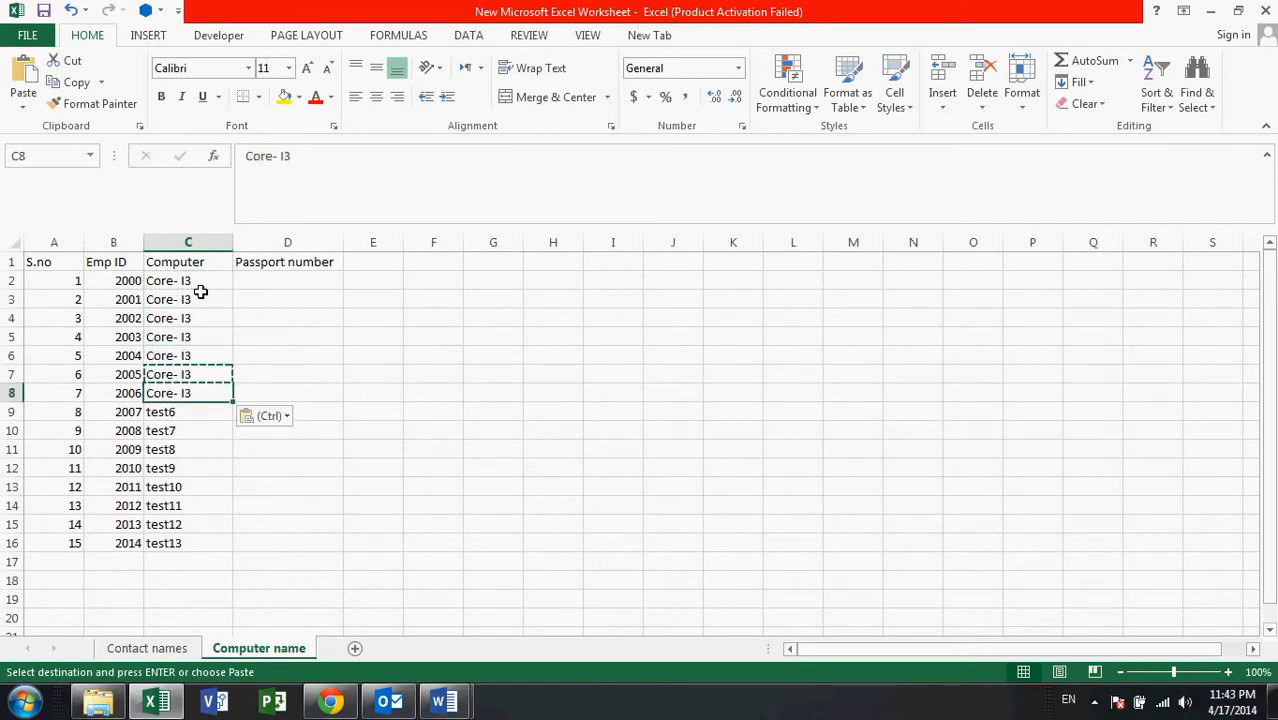
key(F2)
key(BackSpace)
text(7)
key(Return)
Step: Copy the Core- I7 entry from C8 into C9:C13
key(Up)
key(ctrl+c)
key(Down)
key(shift+Down)
key(shift+Down)
key(shift+Down)
key(shift+Down)
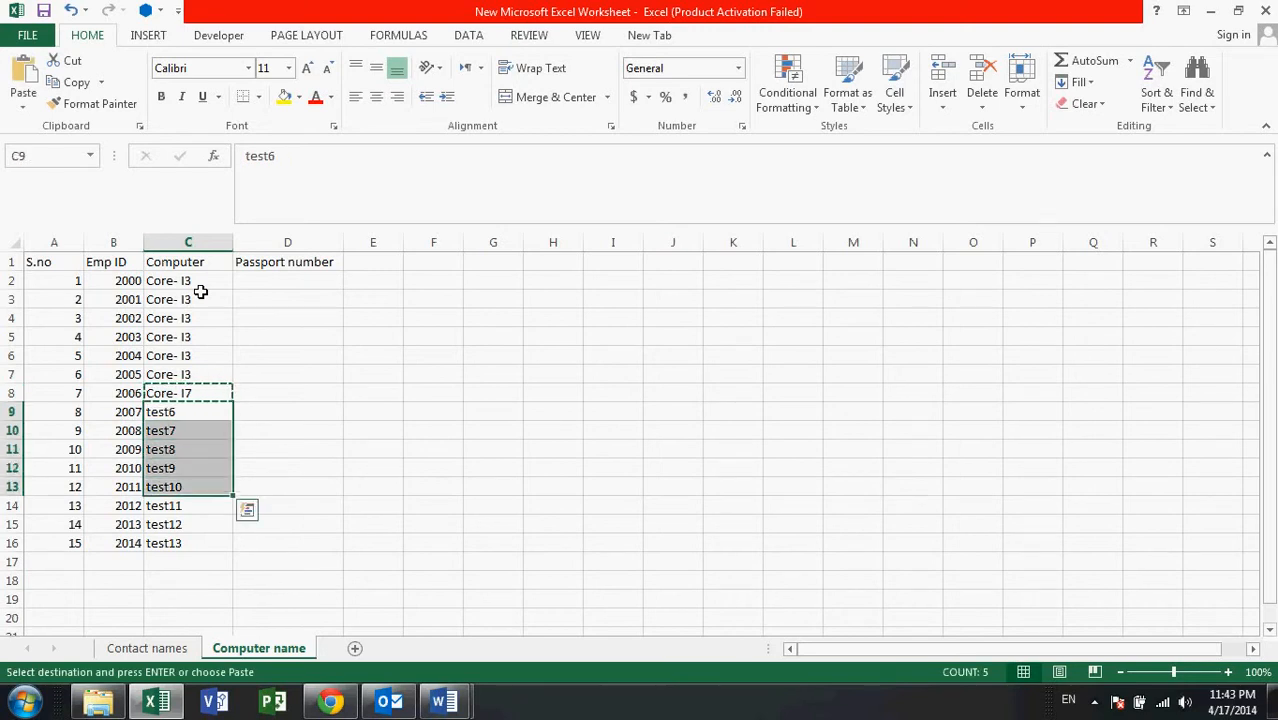
key(ctrl+v)
Step: Copy the Core- I7 entry from C13 into the remaining rows C14:C16
key(Down)
key(Down)
key(Down)
key(Down)
key(Down)
key(Up)
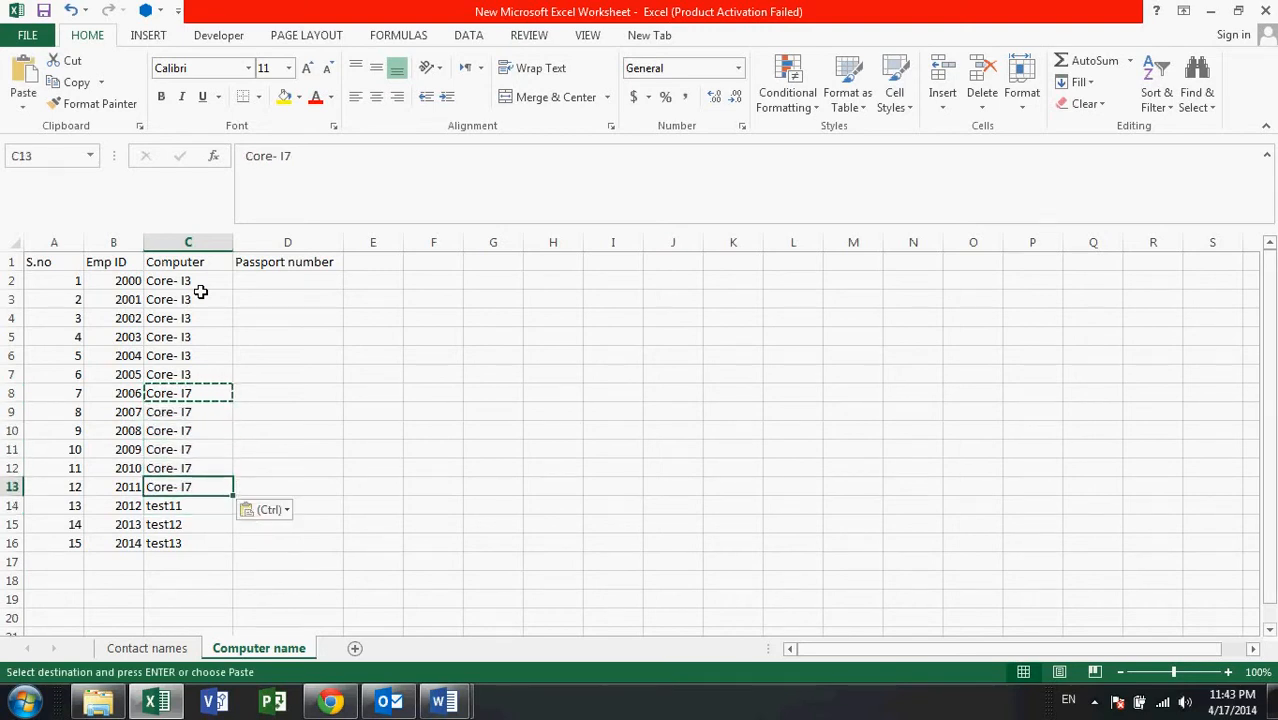
key(ctrl+c)
key(Down)
key(shift+Down)
key(shift+Down)
key(ctrl+v)
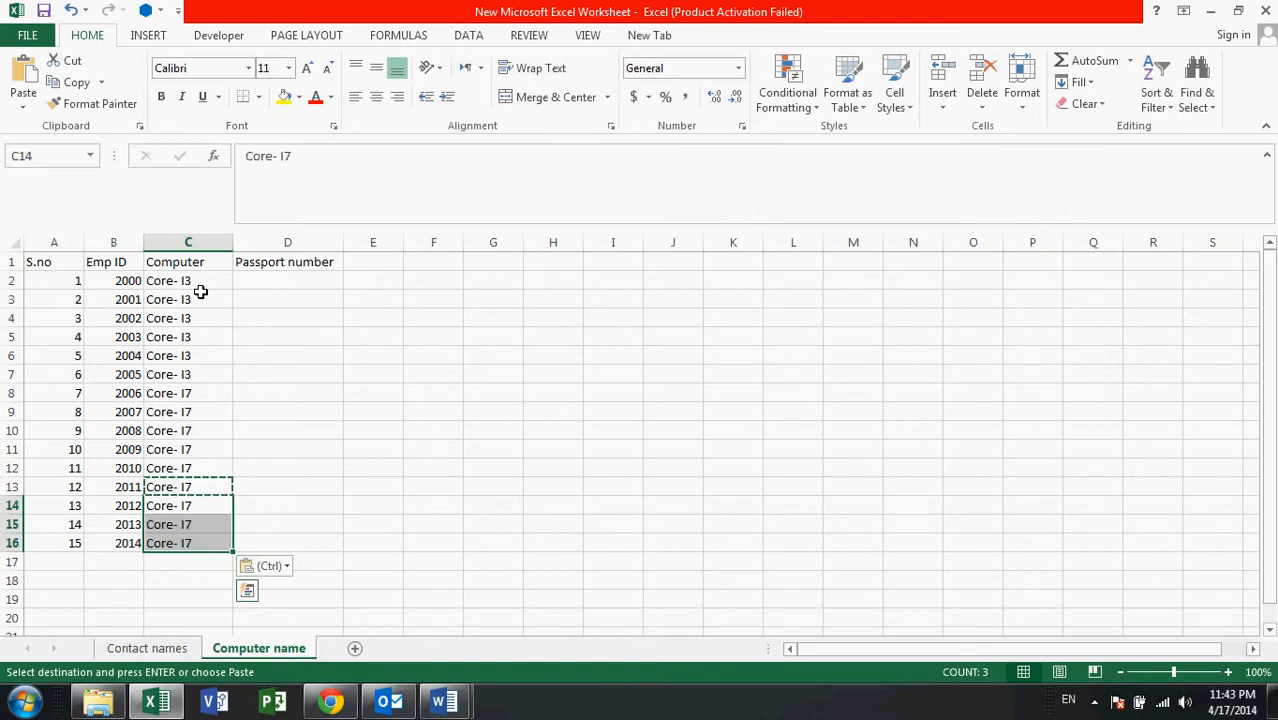
Step: Set the computer type in C14 to Core- I5
key(shift+Up)
key(shift+Up)
key(Escape)
key(F2)
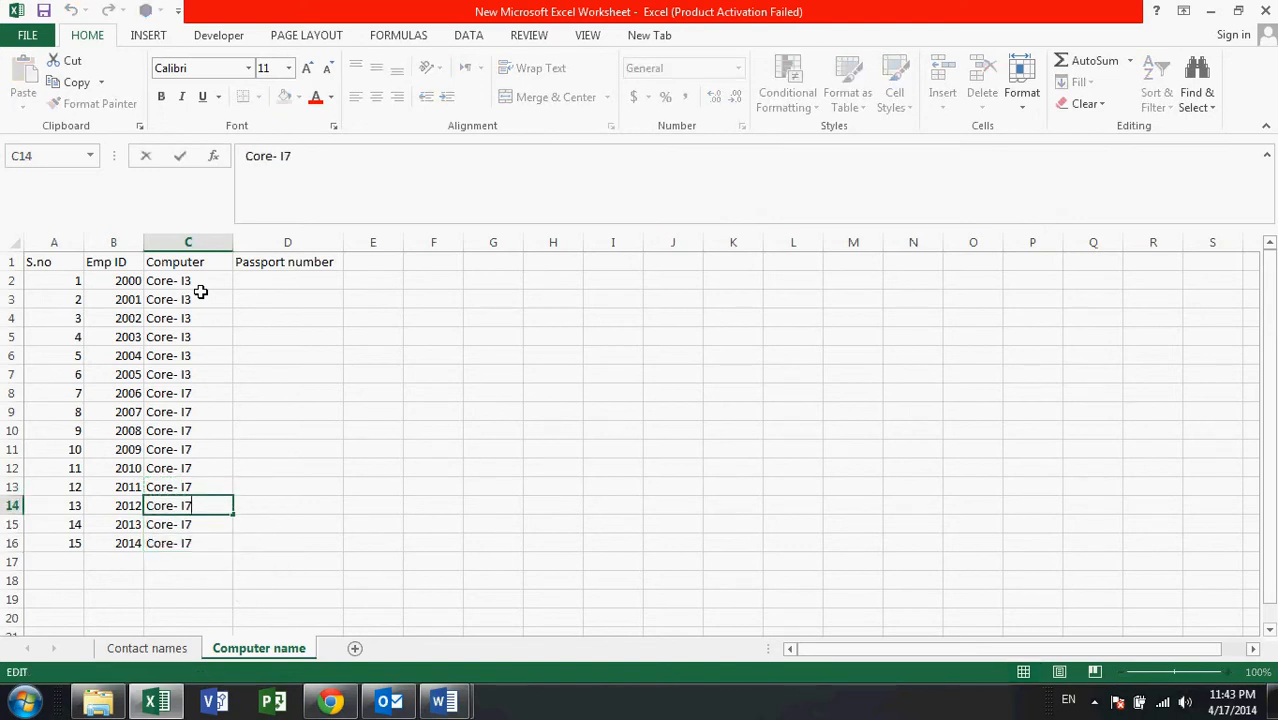
key(BackSpace)
text(5)
key(Return)
Step: Copy the Core- I5 entry from C14 into C15:C16
key(Up)
key(ctrl+c)
key(Down)
key(shift+Down)
key(ctrl+v)
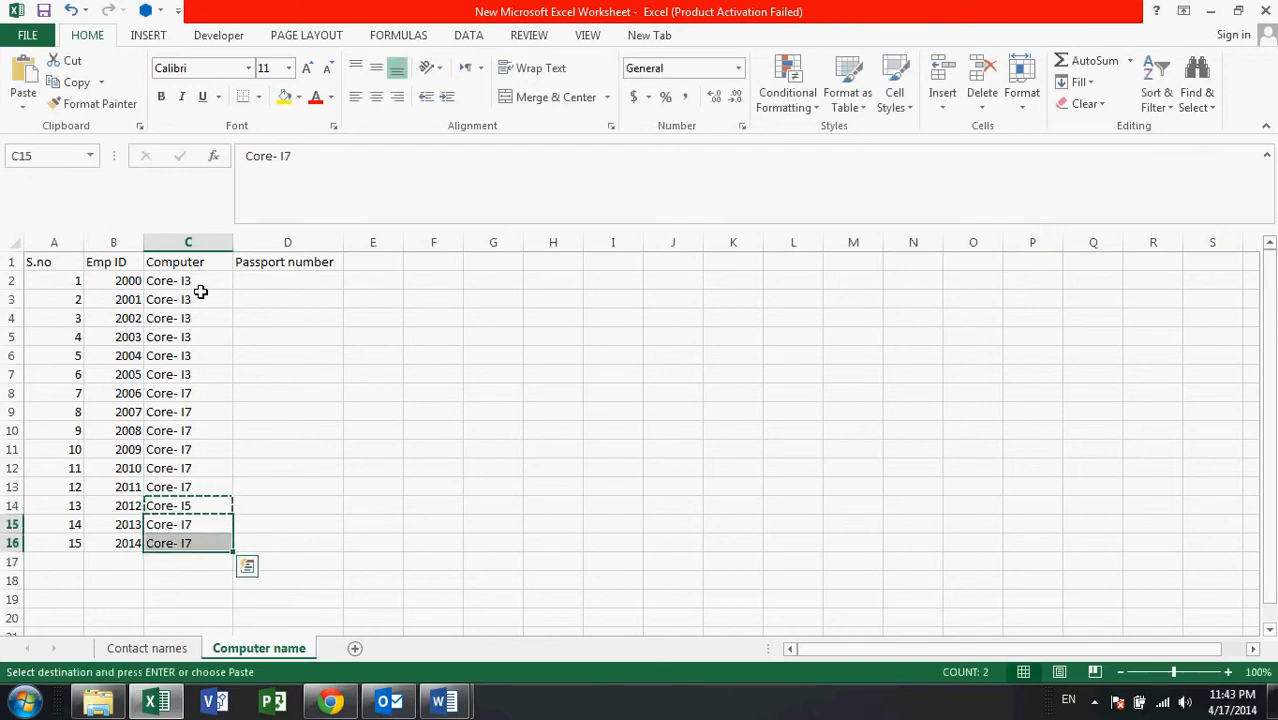
key(Escape)
Step: Enter the first part of a sample passport number in D2, with two leading digits followed by capital letters
key(Right)
key(Up)
key(Up)
key(Up)
key(Up)
key(Up)
key(Up)
key(Up)
key(Up)
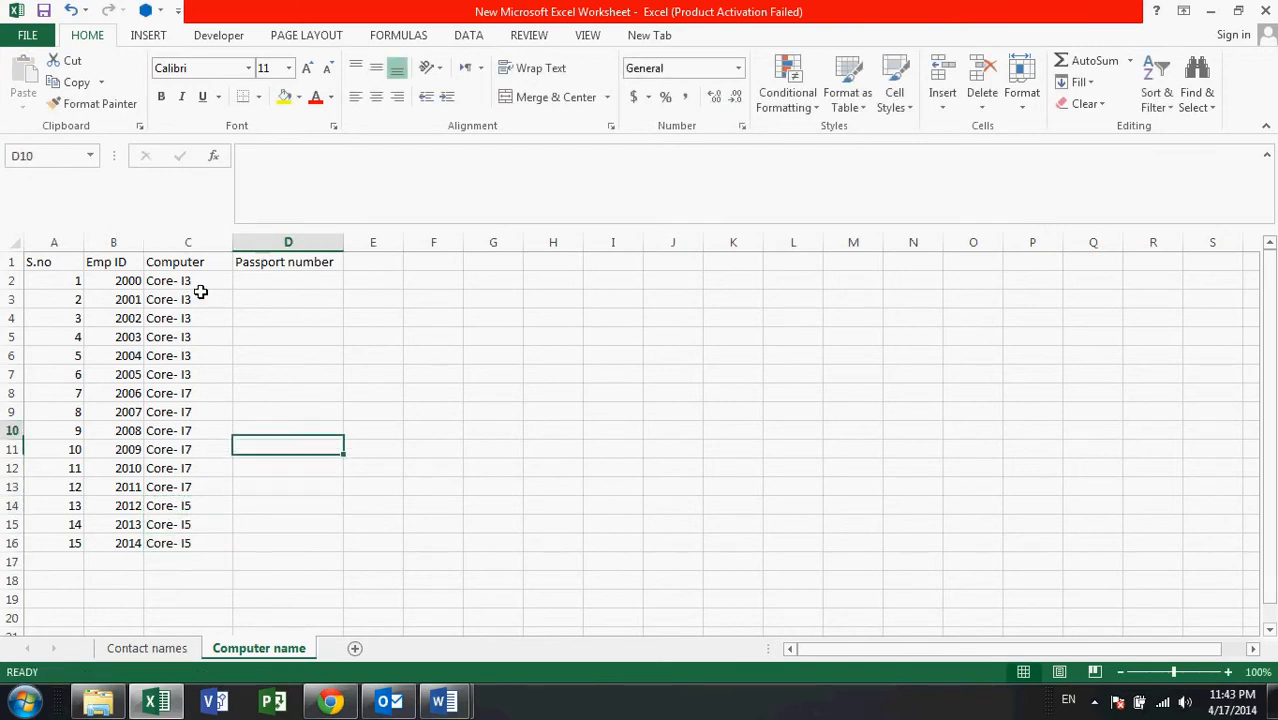
key(Up)
key(Up)
key(Up)
key(Up)
key(Up)
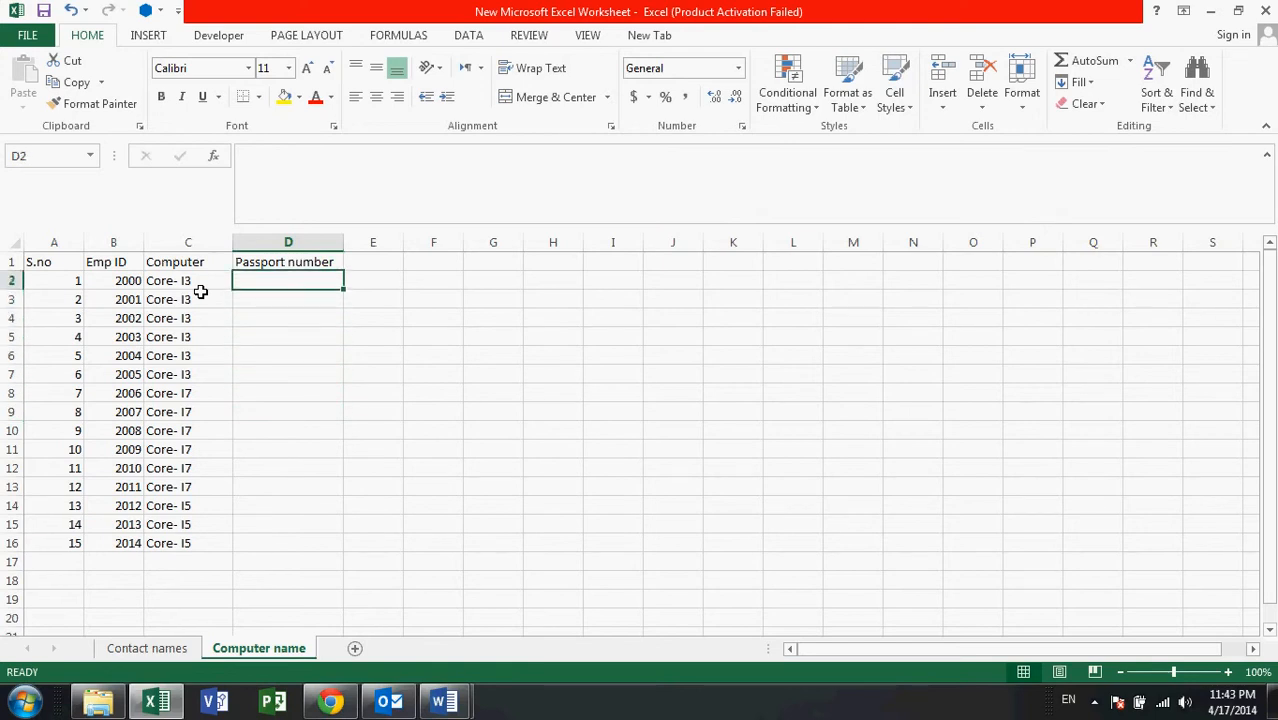
text(864ef84w4)
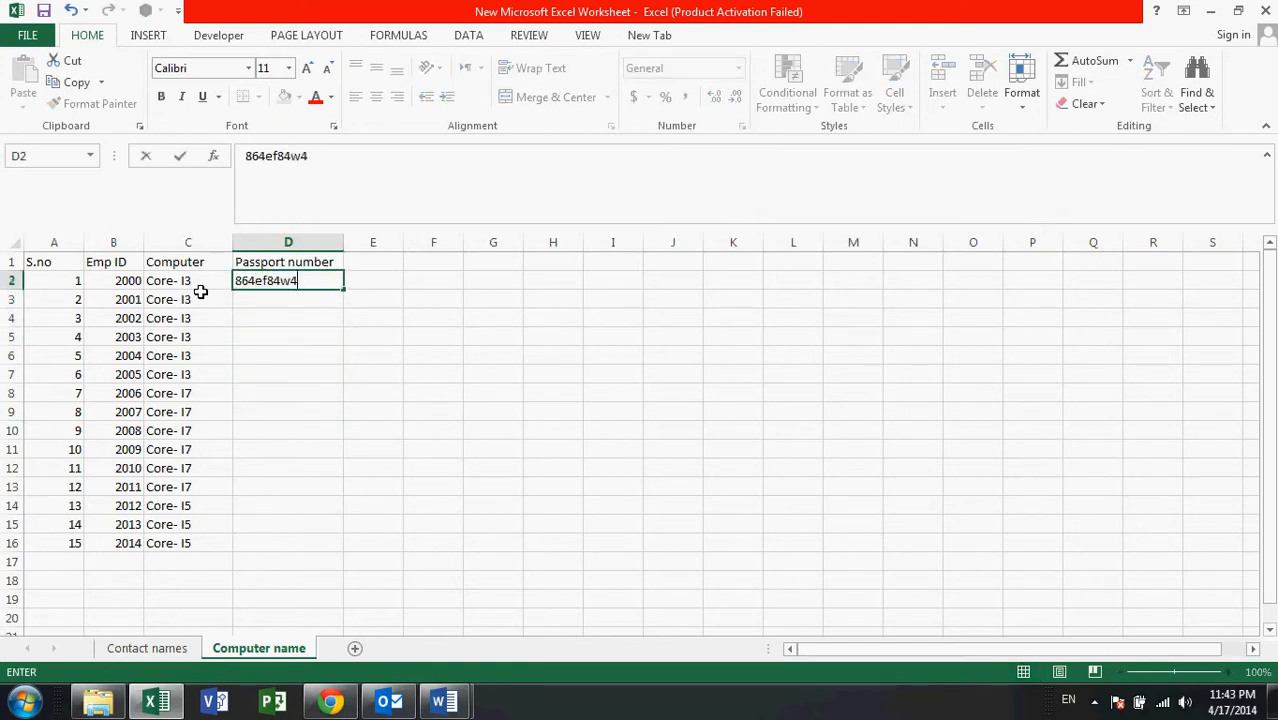
key(BackSpace)
key(BackSpace)
key(BackSpace)
key(BackSpace)
key(BackSpace)
key(BackSpace)
text(UHU)
Step: Complete the sample passport number in D2 by adding its final digits and letter
click(201, 289)
text(W)
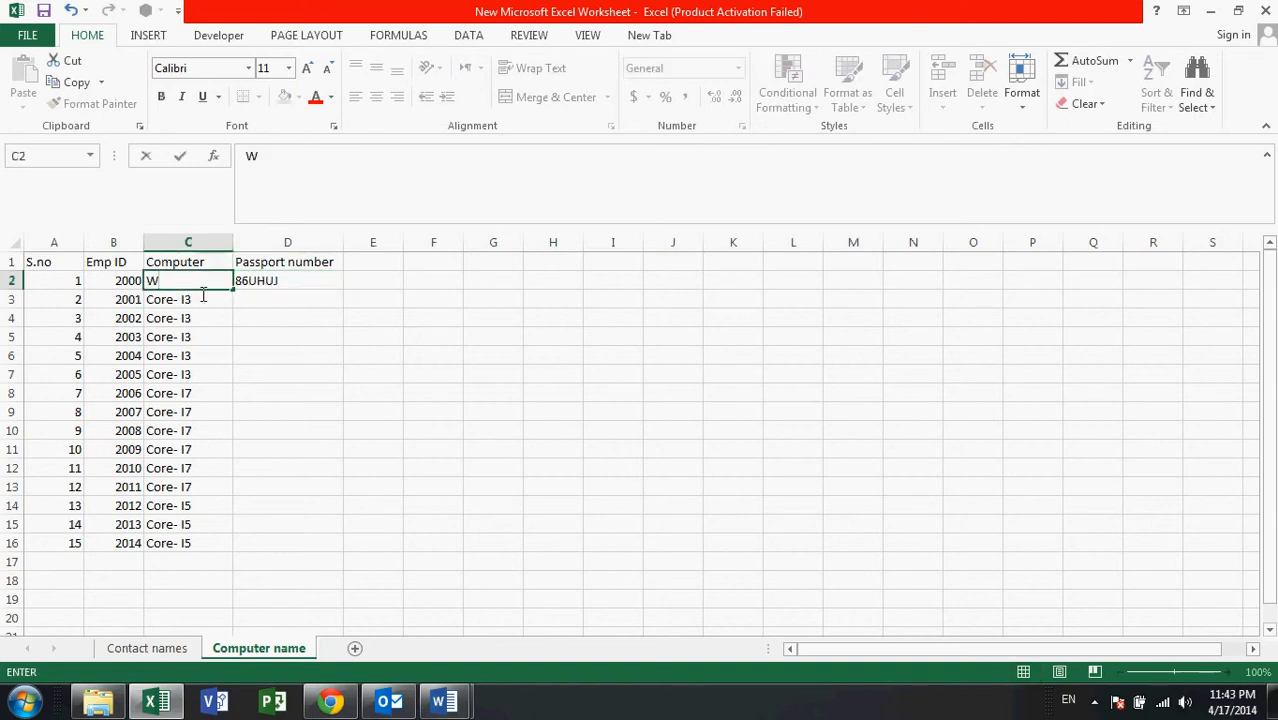
key(Escape)
key(Right)
key(F2)
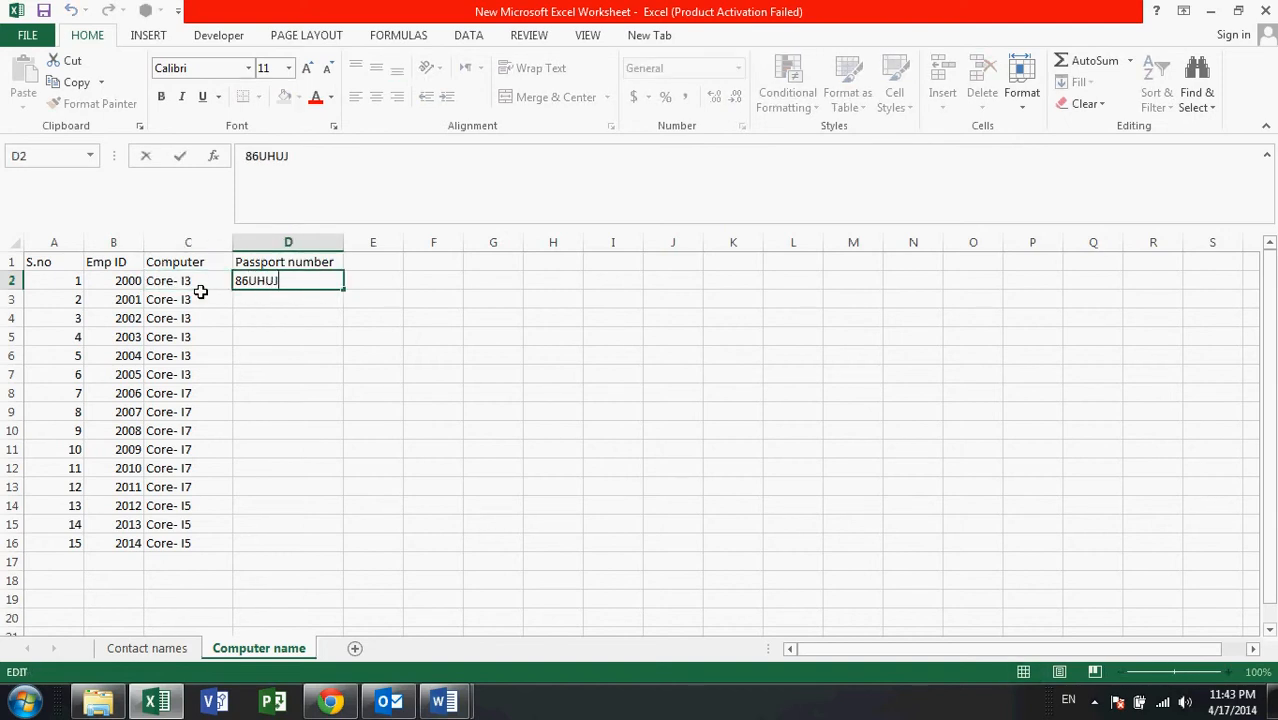
text(254)
key(Return)
Step: Copy the sample passport number from D2 into D3 and change two of its digits
key(Up)
key(ctrl+c)
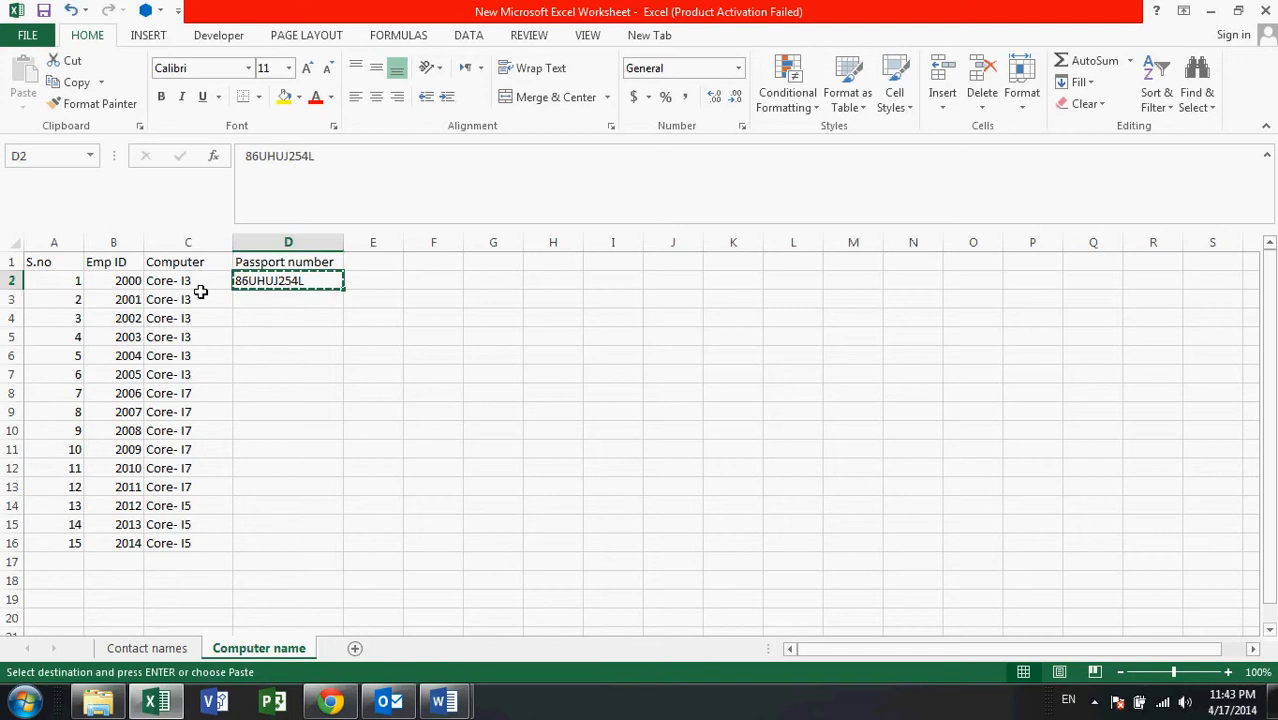
key(Down)
key(ctrl+v)
key(F2)
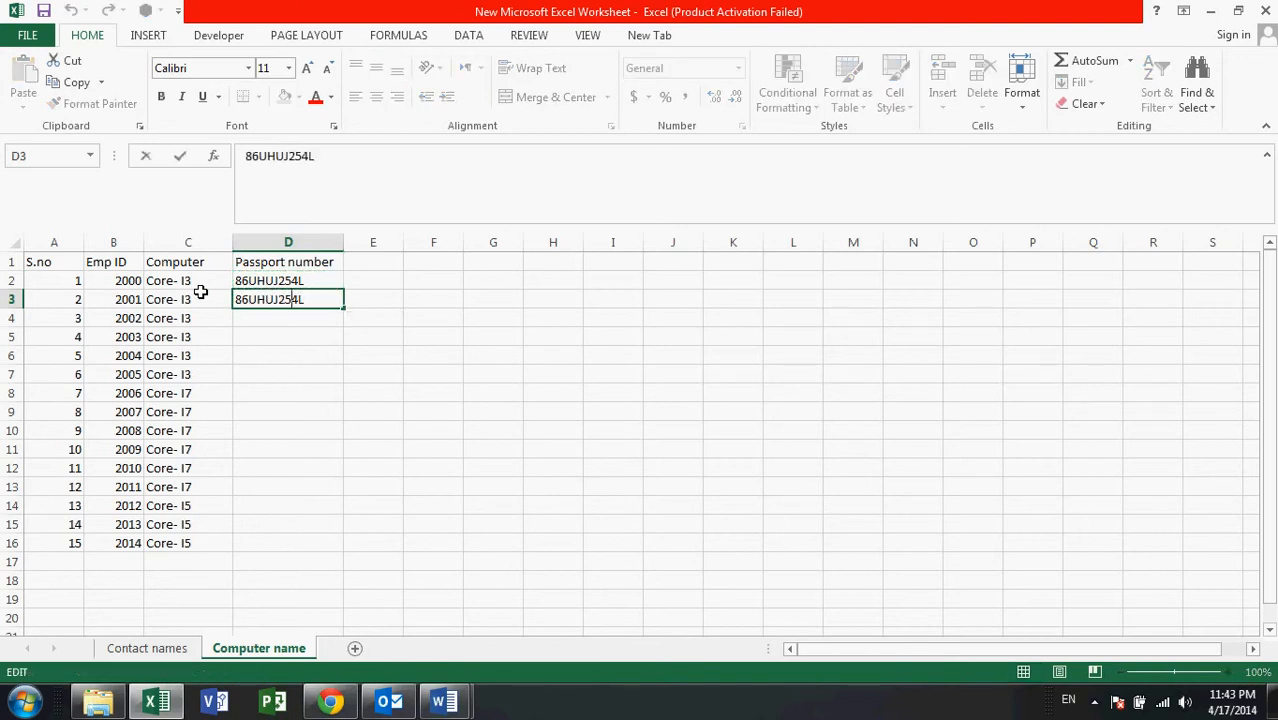
key(BackSpace)
key(BackSpace)
text(42)
key(Return)
Step: Fill the two sample passport numbers in D2:D3 down to D16
key(Up)
key(Up)
key(shift+Down)
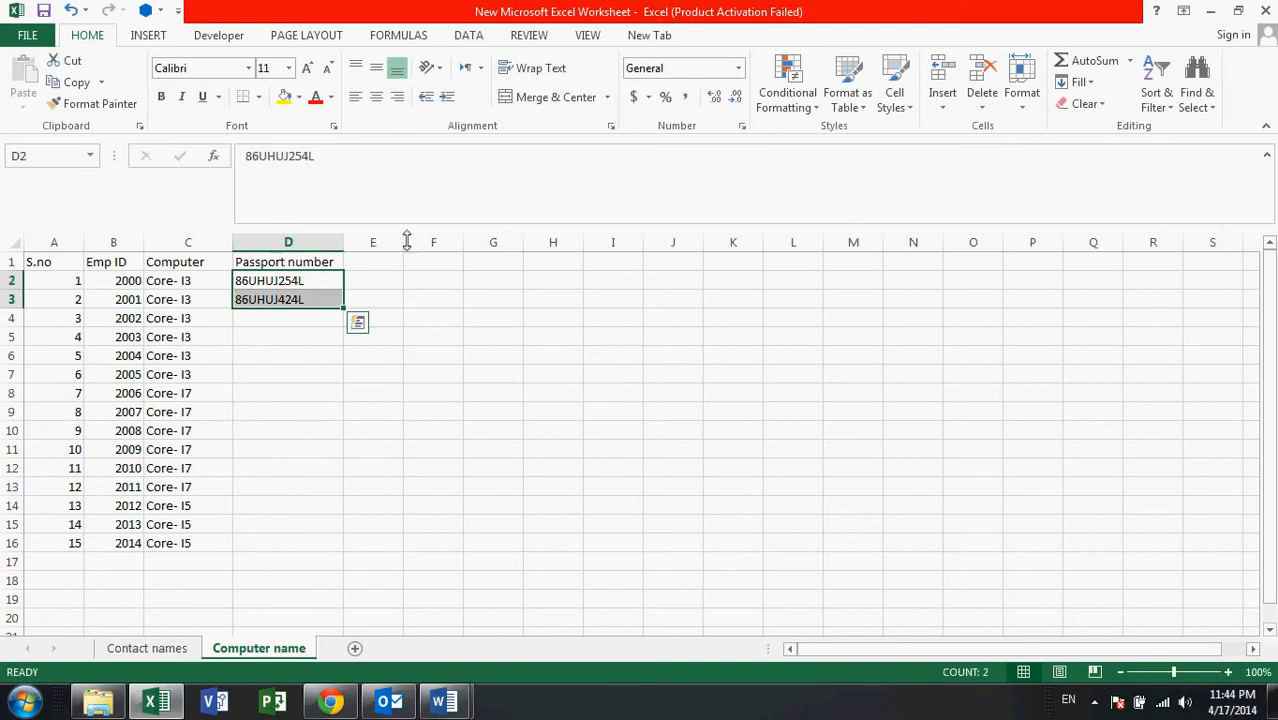
drag(352, 317, 310, 556)
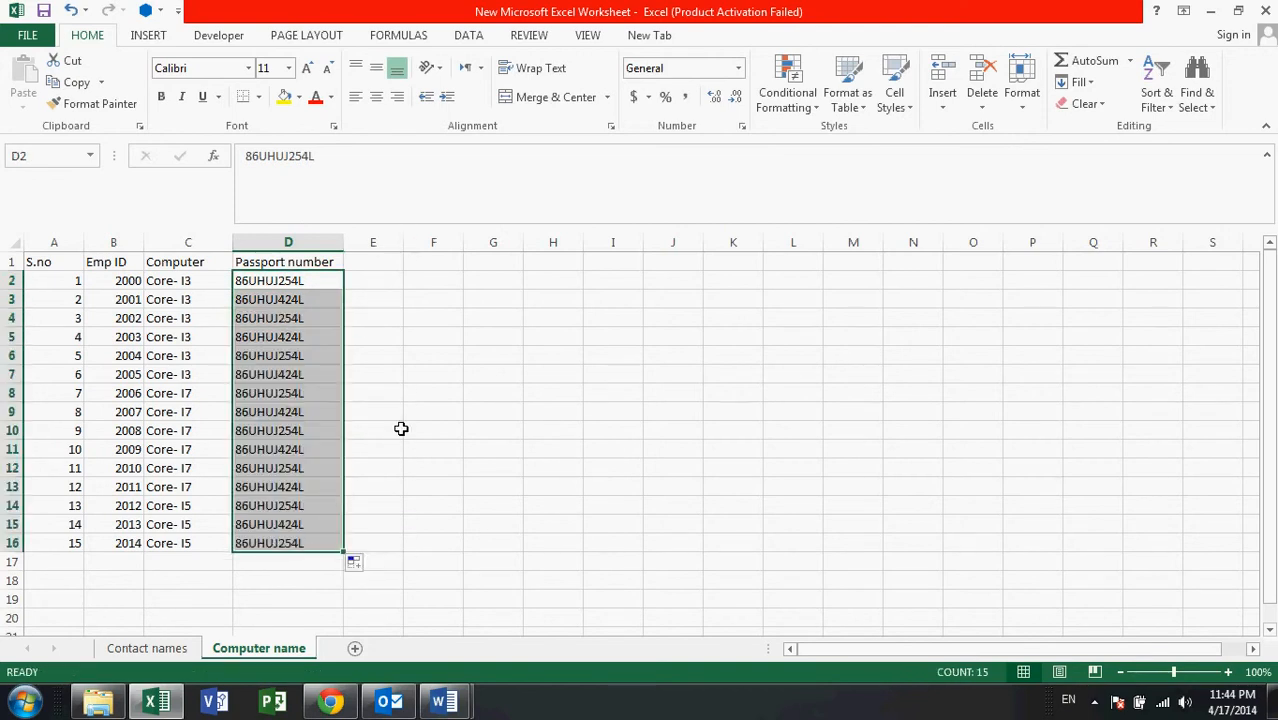
Step: Check the available fill options for the passport numbers filled down column D
click(386, 434)
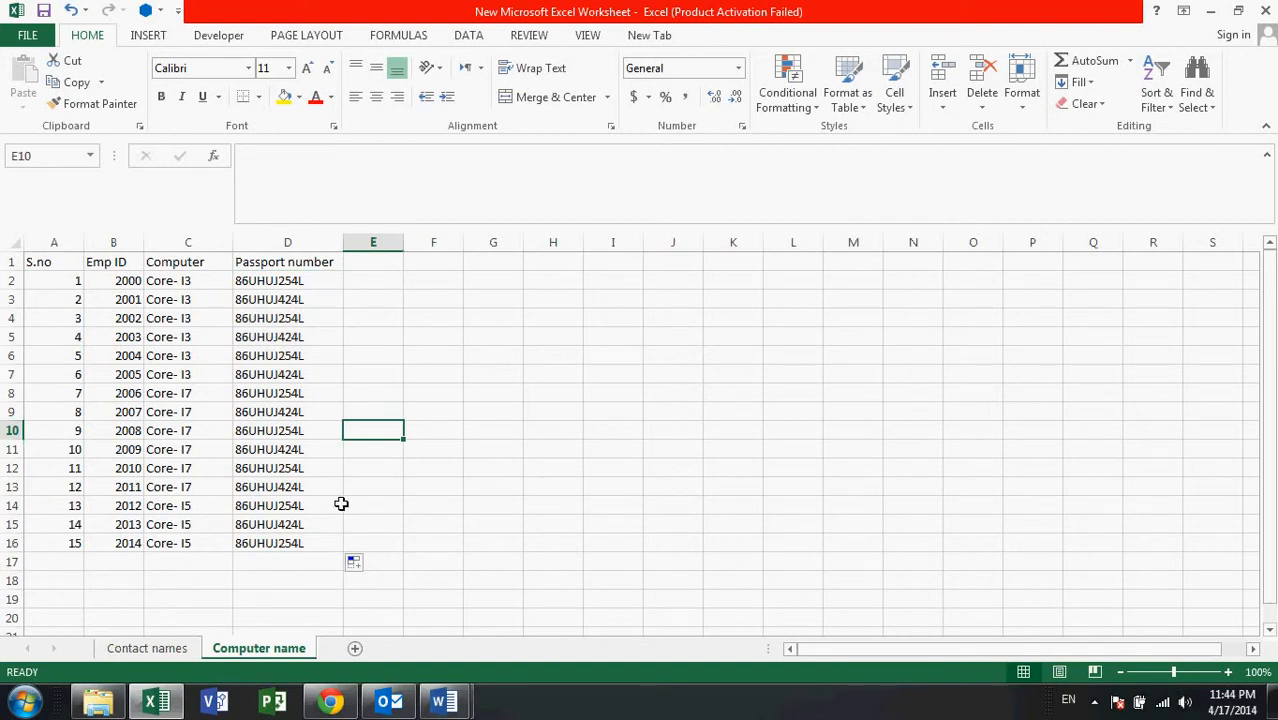
click(360, 570)
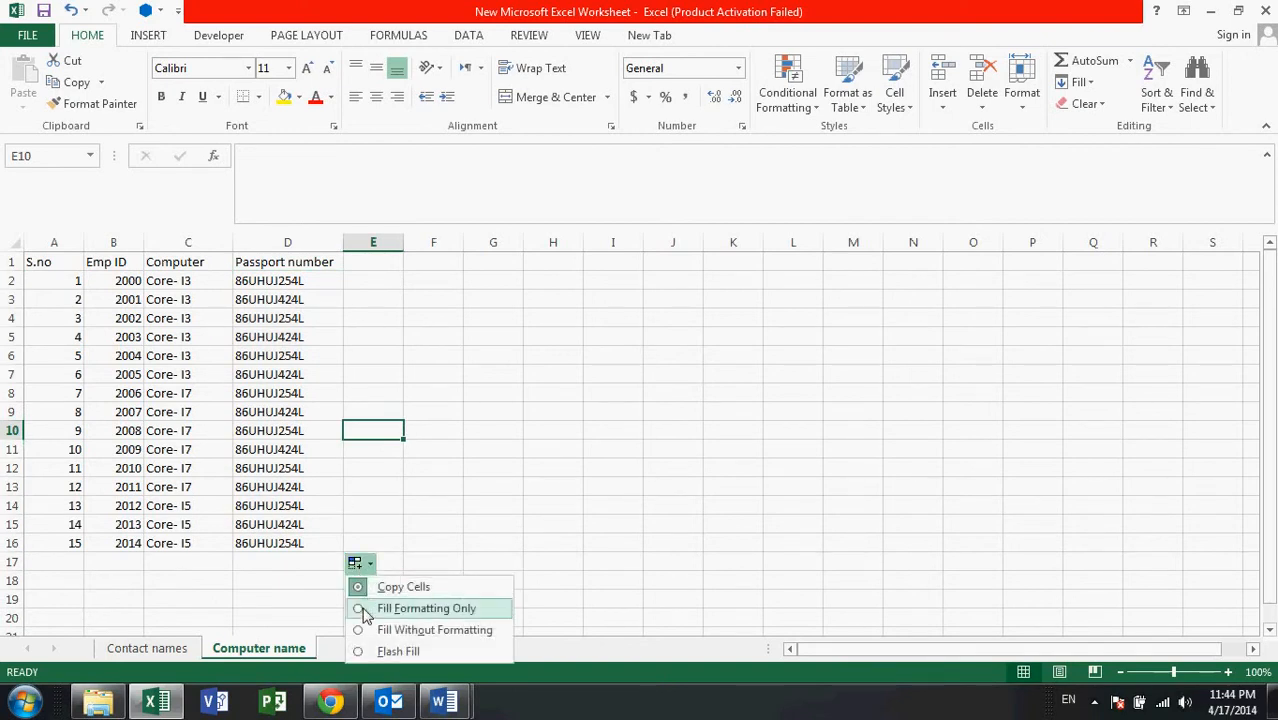
click(325, 432)
key(Up)
key(Up)
key(Up)
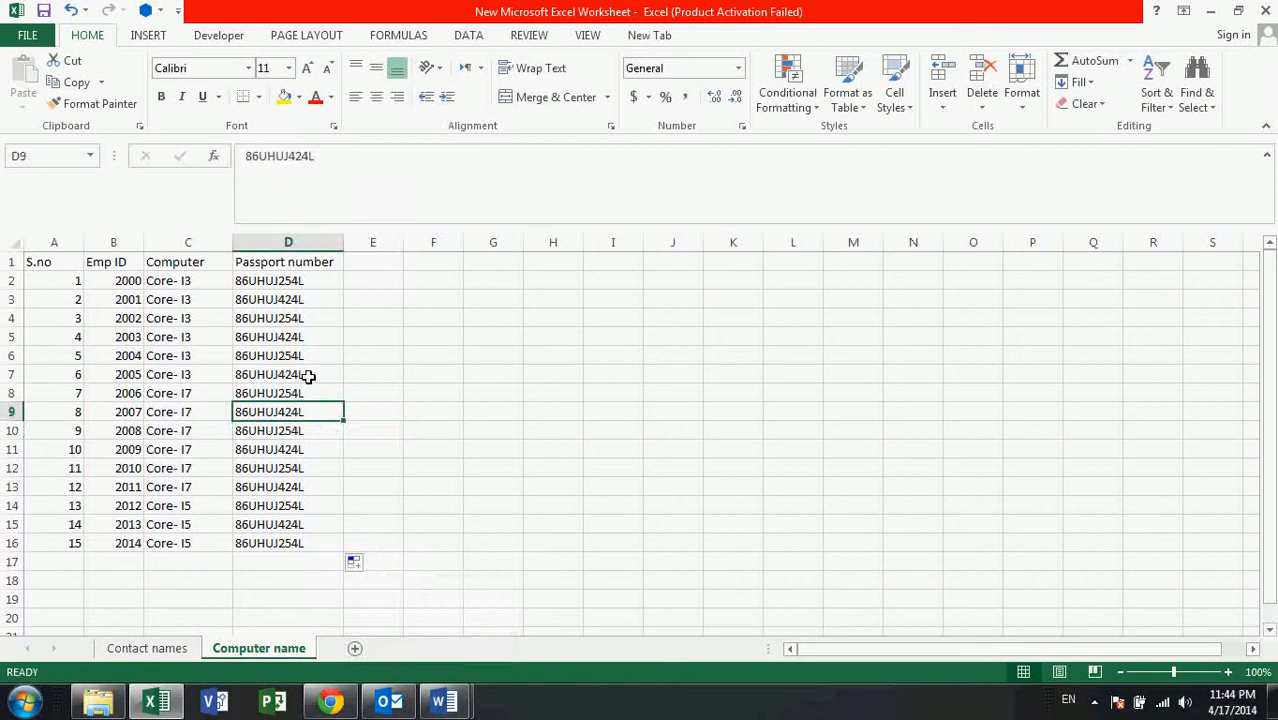
Step: Edit the passport number in D3 so its middle digits follow on from the number in D2
click(311, 287)
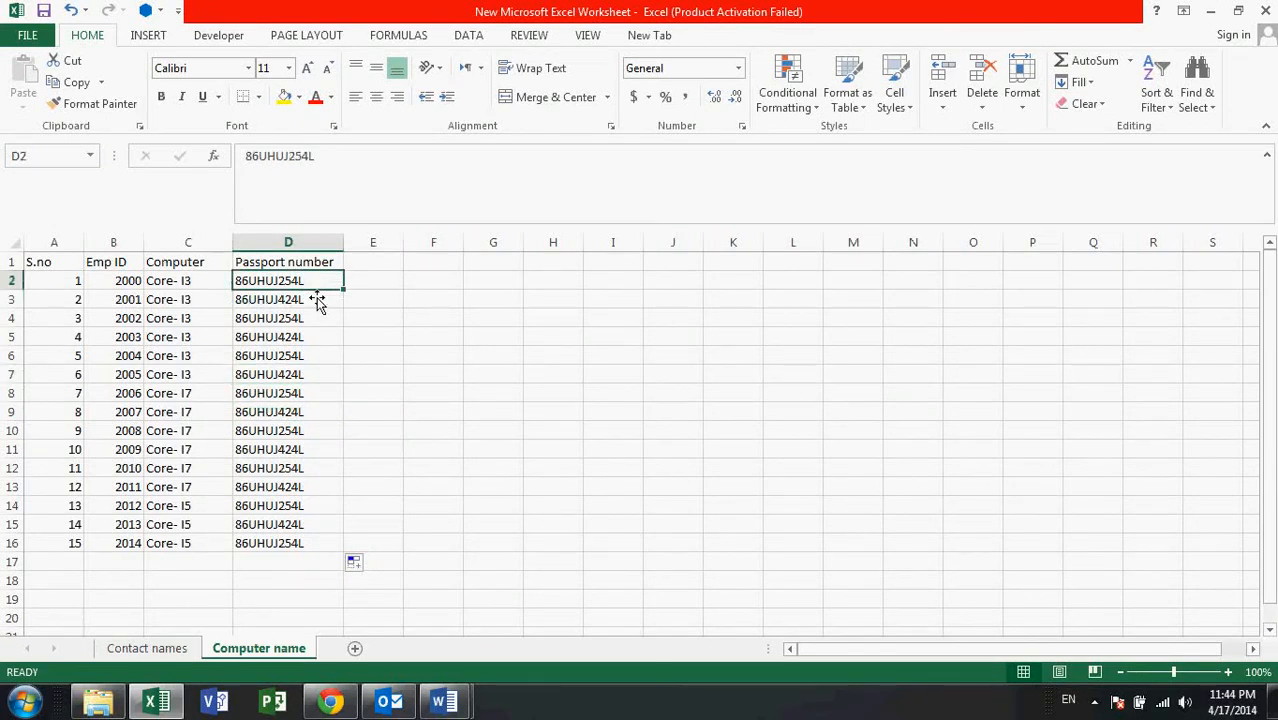
double_click(308, 301)
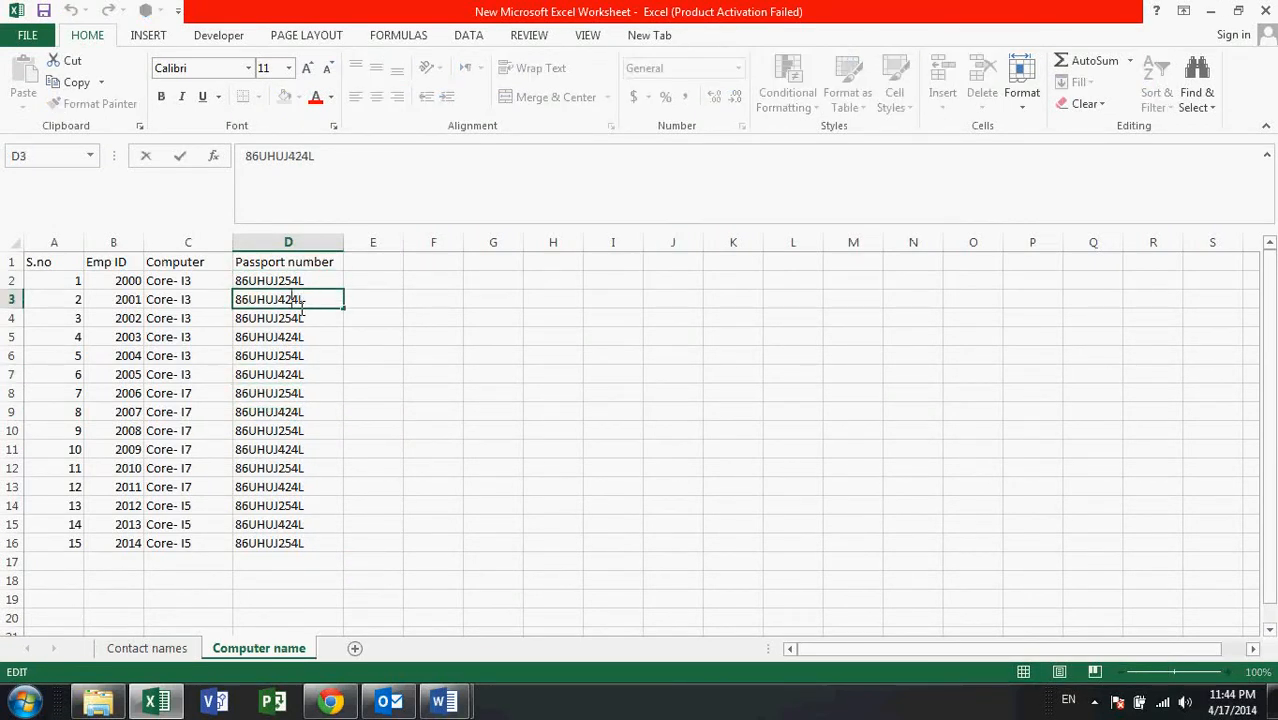
key(Left)
key(Left)
key(BackSpace)
key(BackSpace)
text(25)
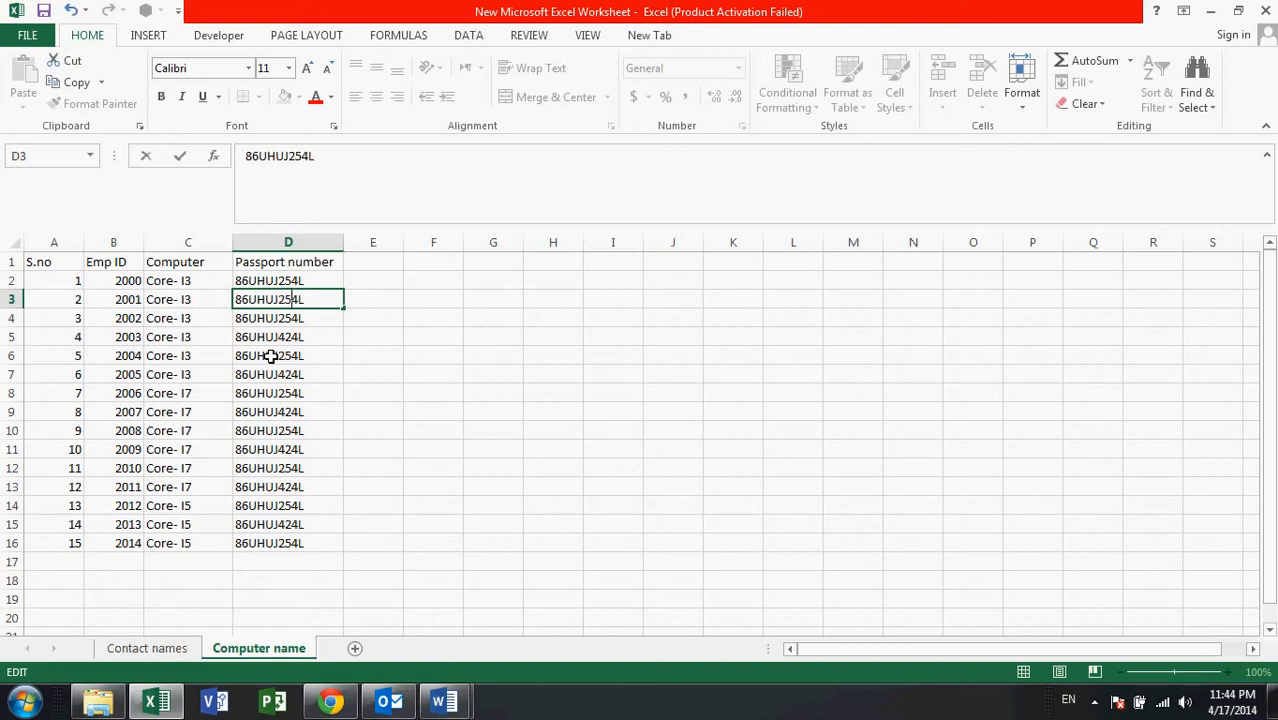
key(BackSpace)
text(6)
key(Return)
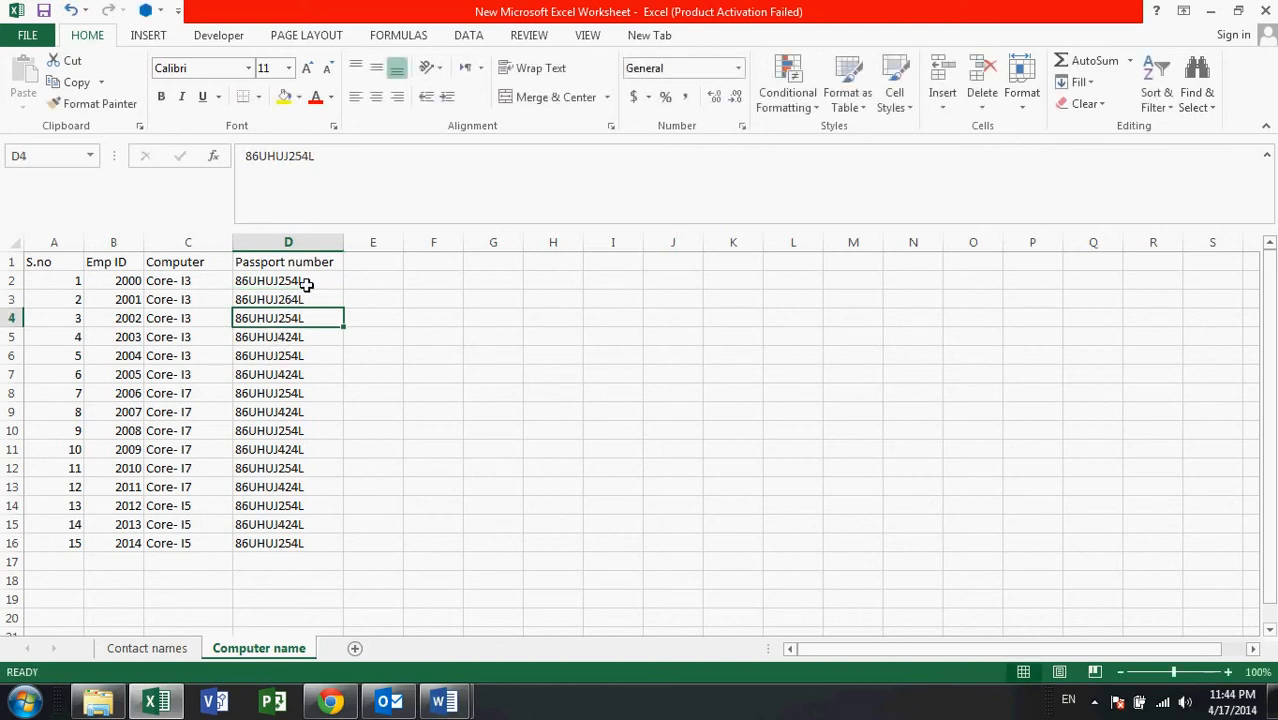
Step: Refill the sample passport numbers in D2:D3 down to D16 and check the available fill options
drag(307, 282, 297, 563)
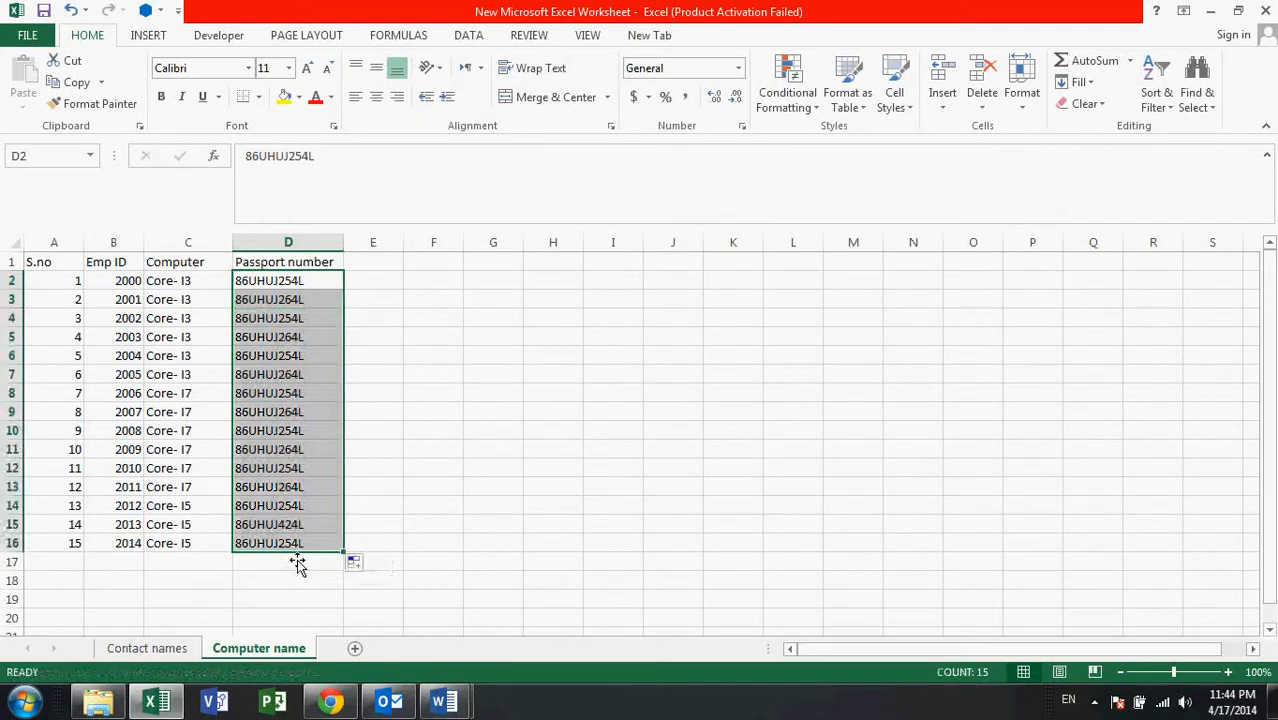
click(355, 563)
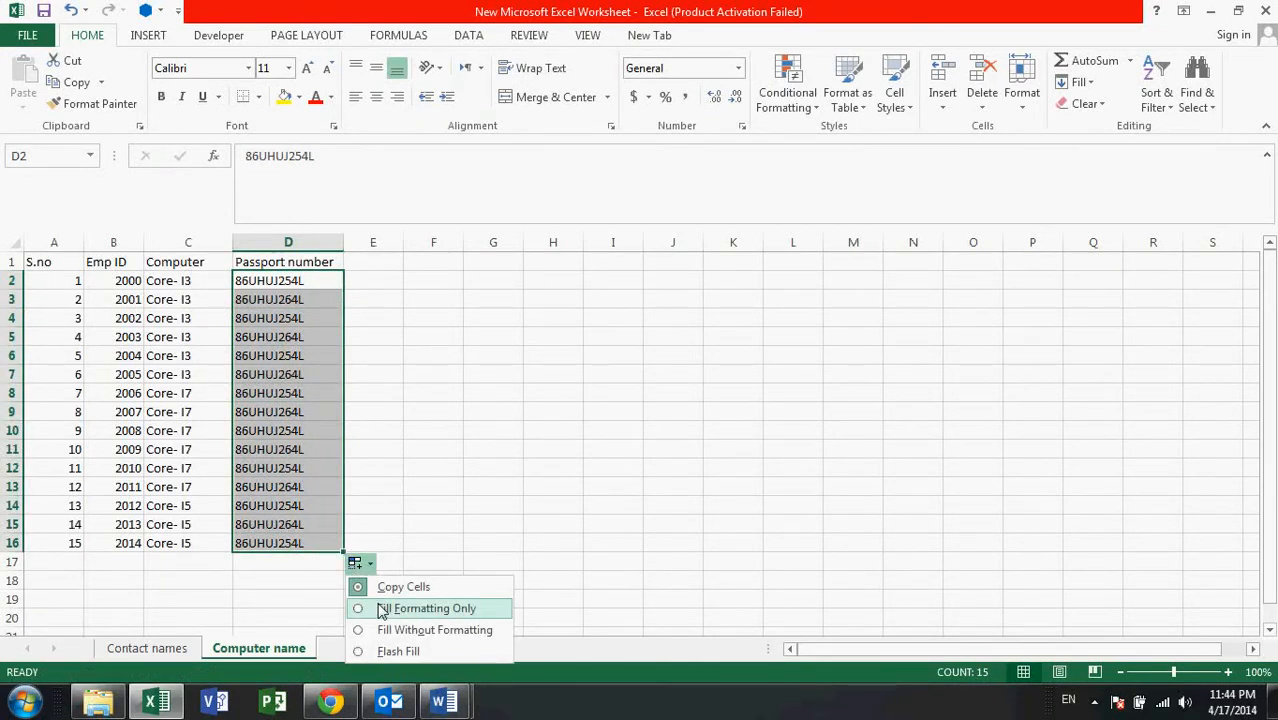
click(400, 413)
click(277, 338)
Step: Remove the trailing letter L from the sample passport numbers in D2 and D3
double_click(324, 284)
key(BackSpace)
key(Return)
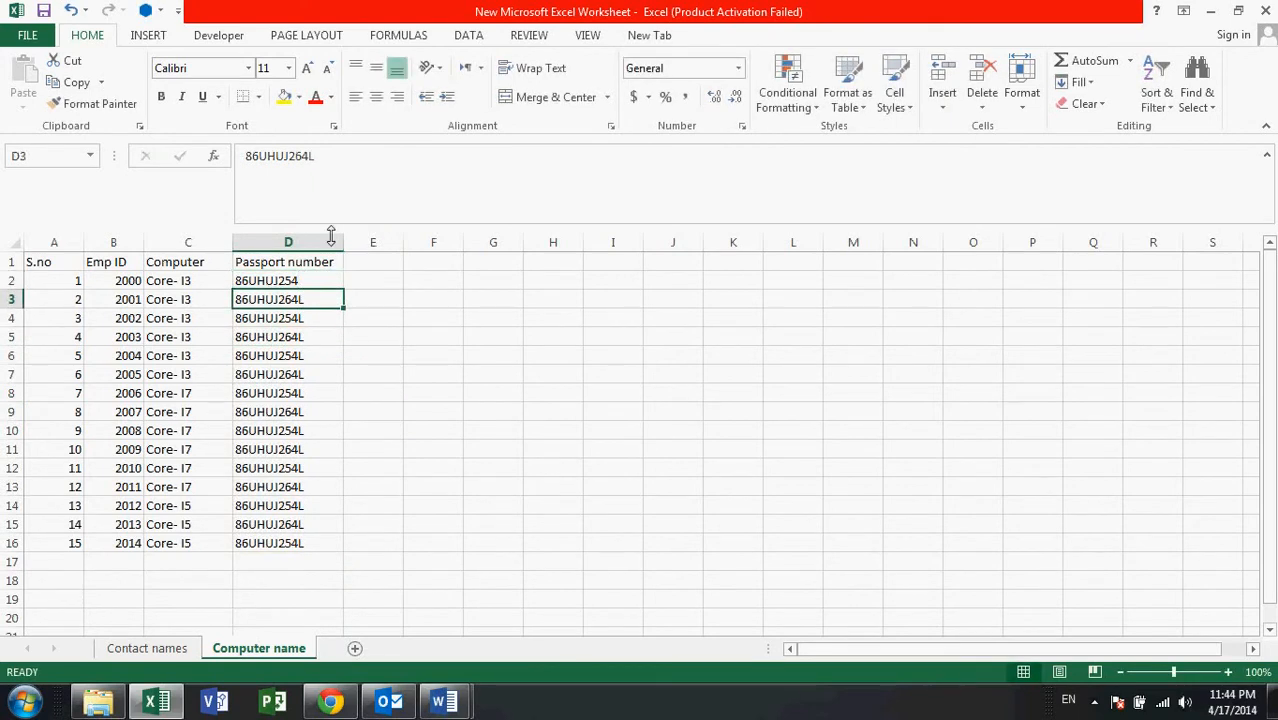
key(F2)
key(BackSpace)
key(Return)
key(Up)
key(Up)
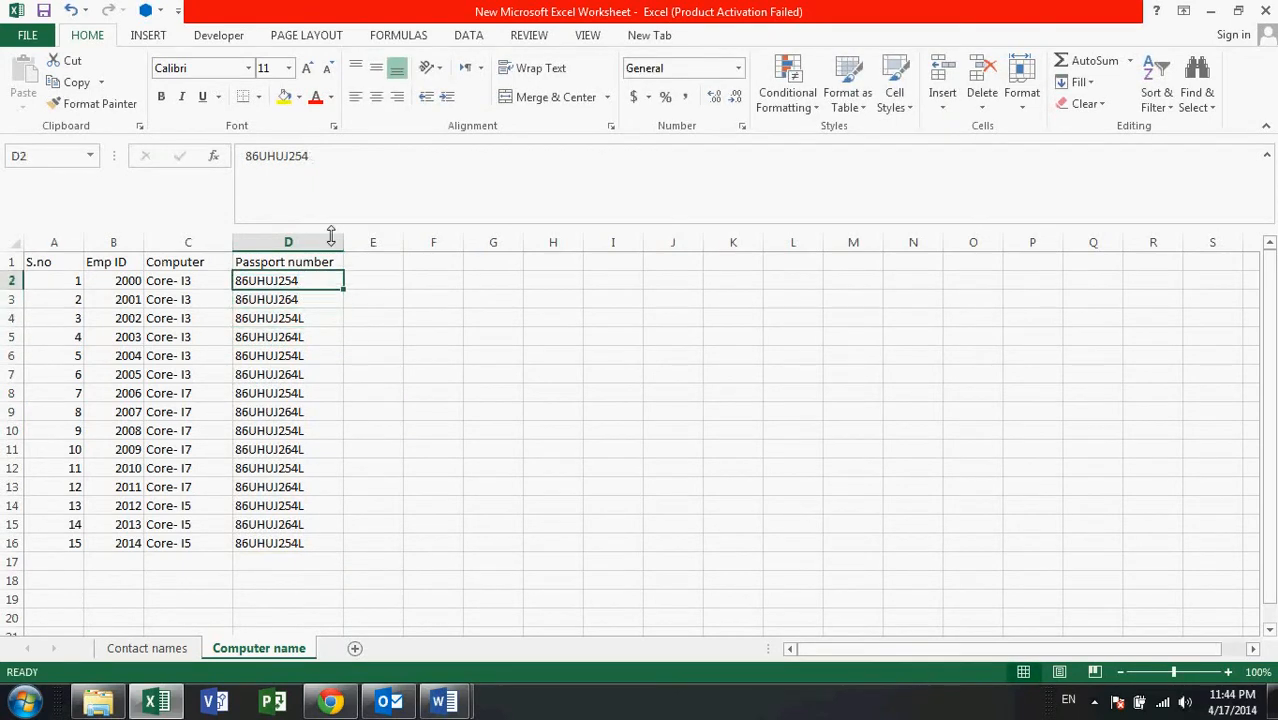
Step: Fill the shortened passport numbers in D2:D3 down to D16 as a series
mouse_move(322, 287)
mouse_down()
mouse_move(351, 399)
mouse_move(326, 553)
mouse_up()
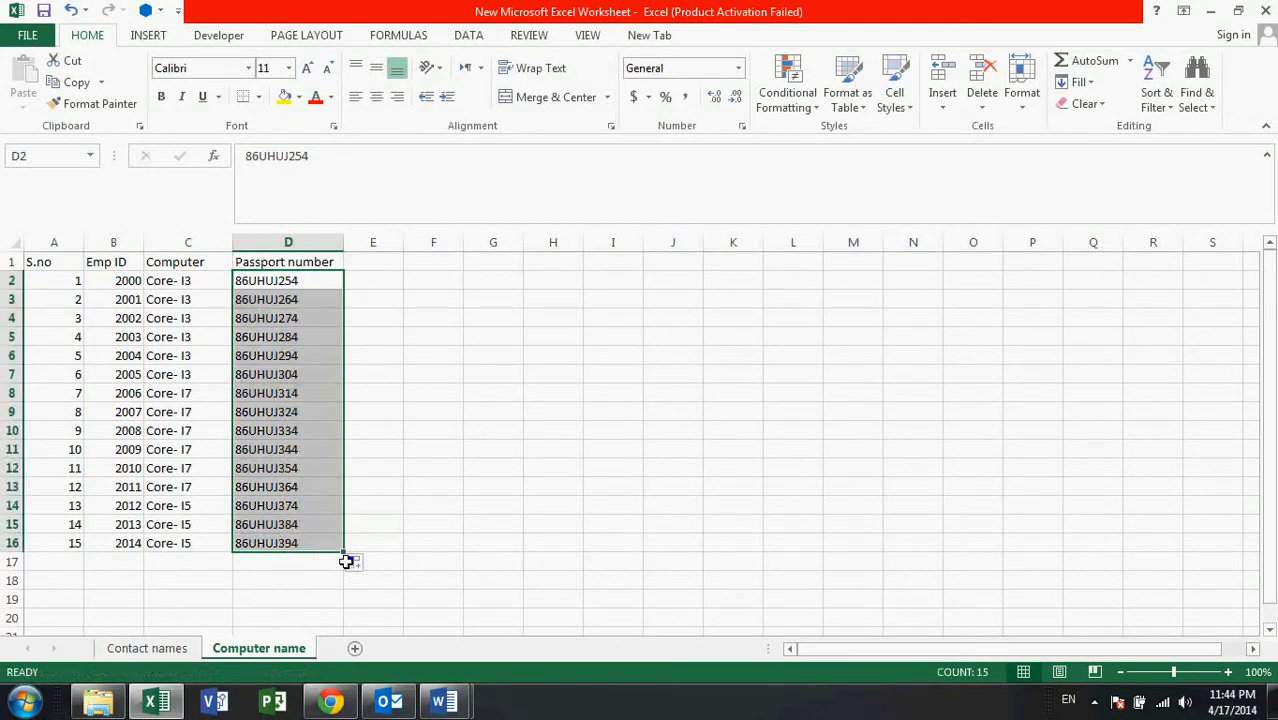
click(366, 475)
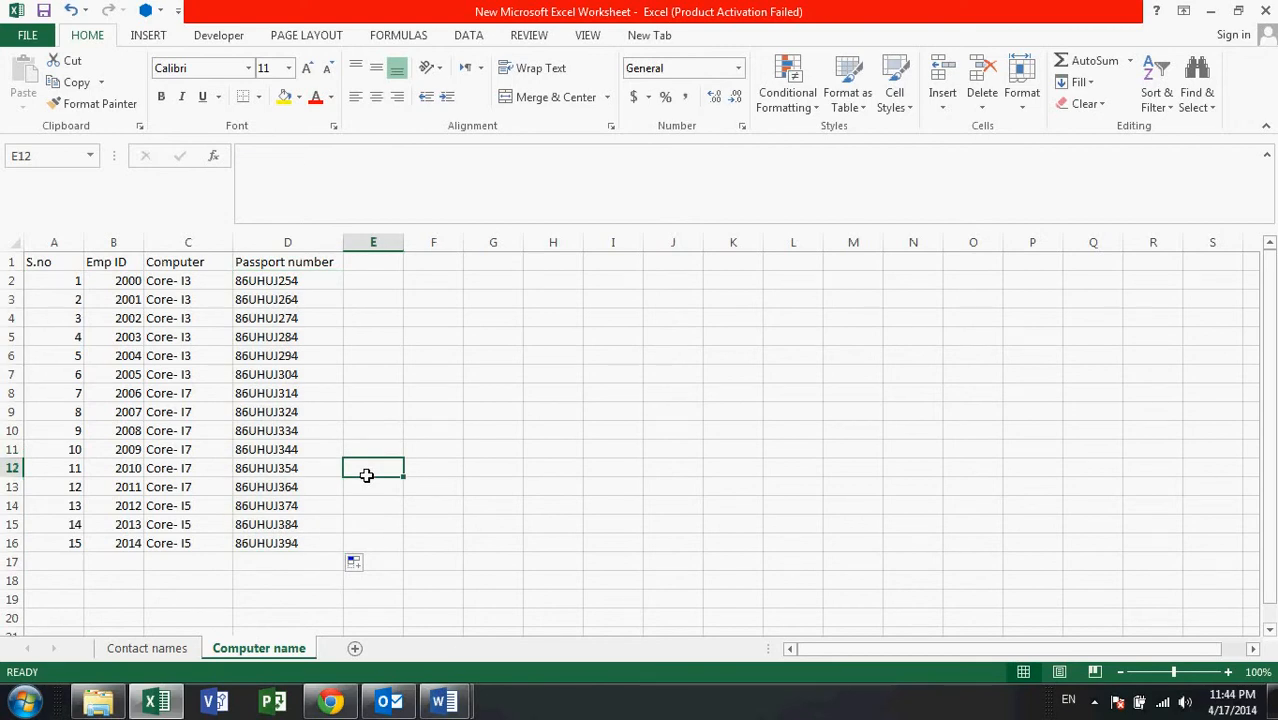
key(Left)
key(Left)
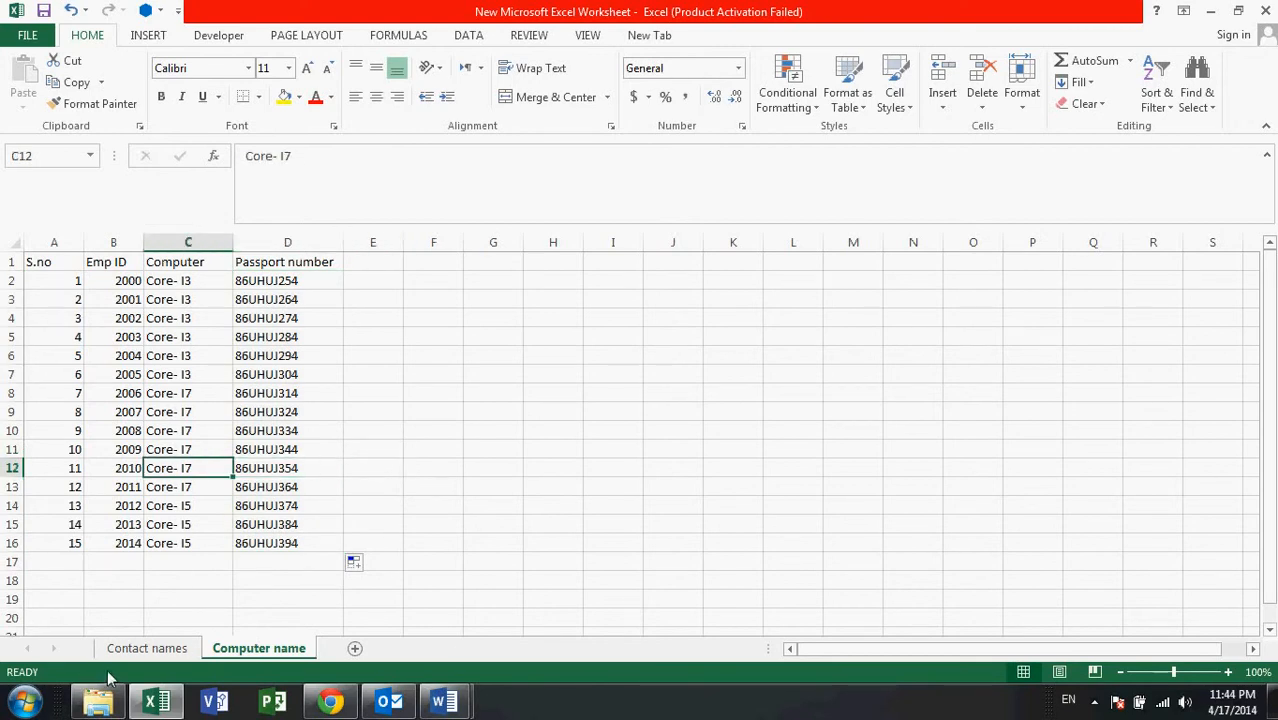
Step: Add the column heading Computer in D1 of the Contact names sheet
click(142, 648)
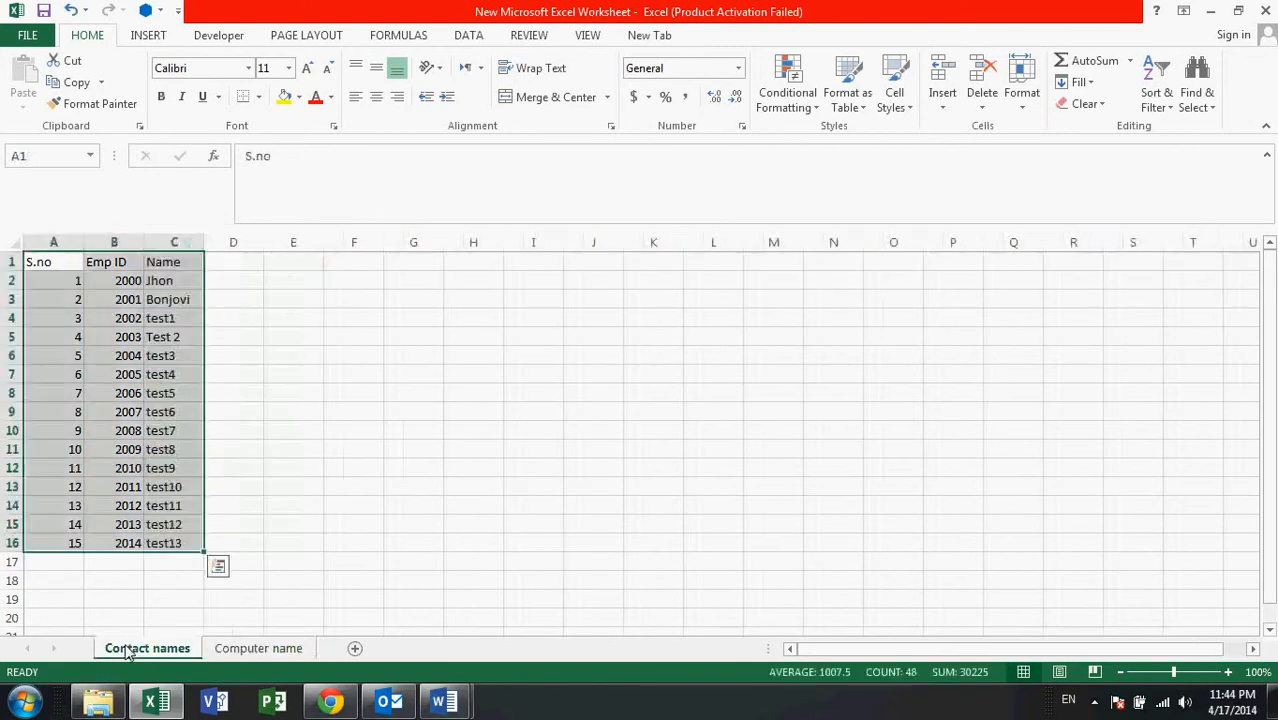
click(231, 280)
click(228, 261)
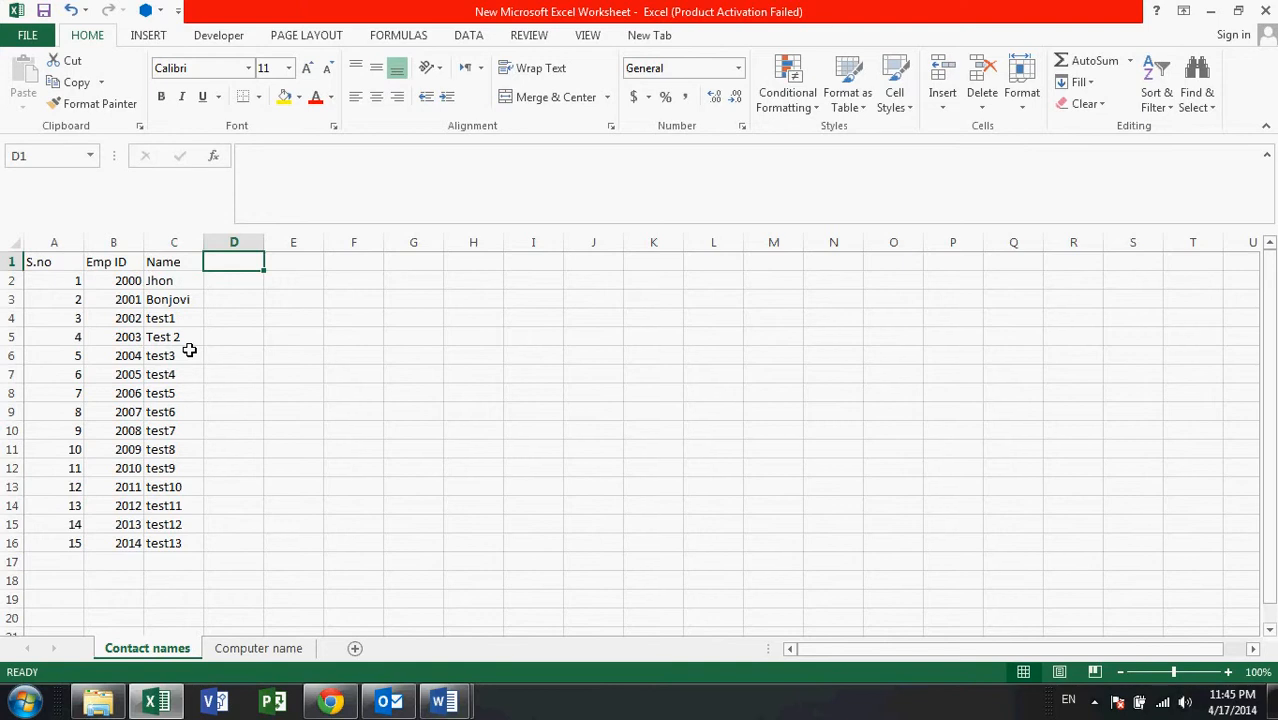
key(Up)
key(Down)
key(Up)
text(C)
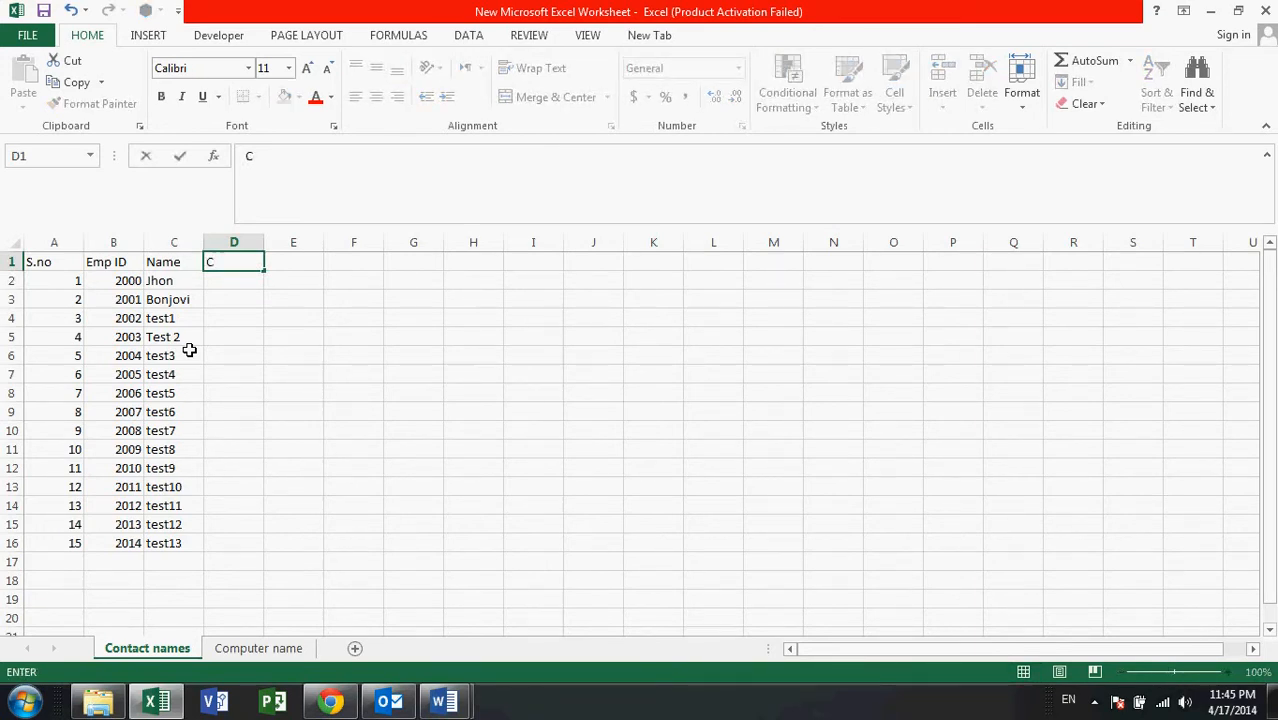
key(BackSpace)
text(Compu)
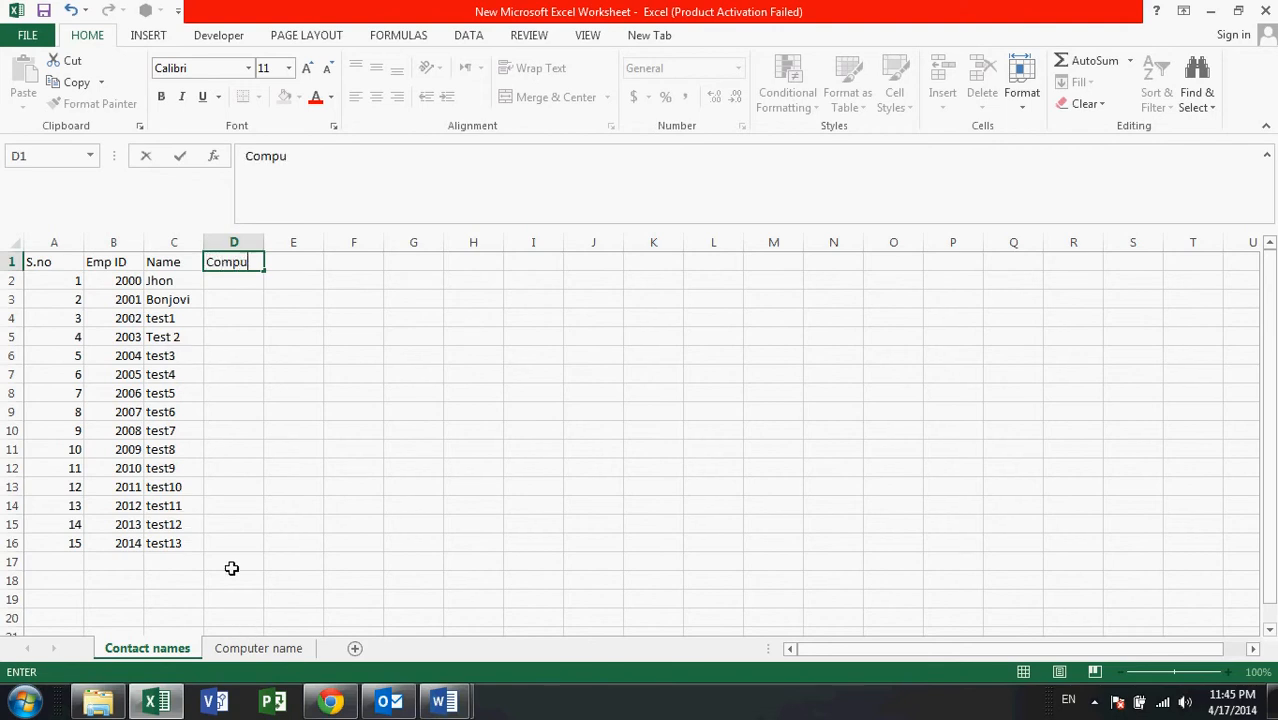
text(ter)
key(Return)
Step: Begin a VLOOKUP formula in D2 with B2 as the lookup value and 'Computer name'!B2:D16 as the table array
text(=)
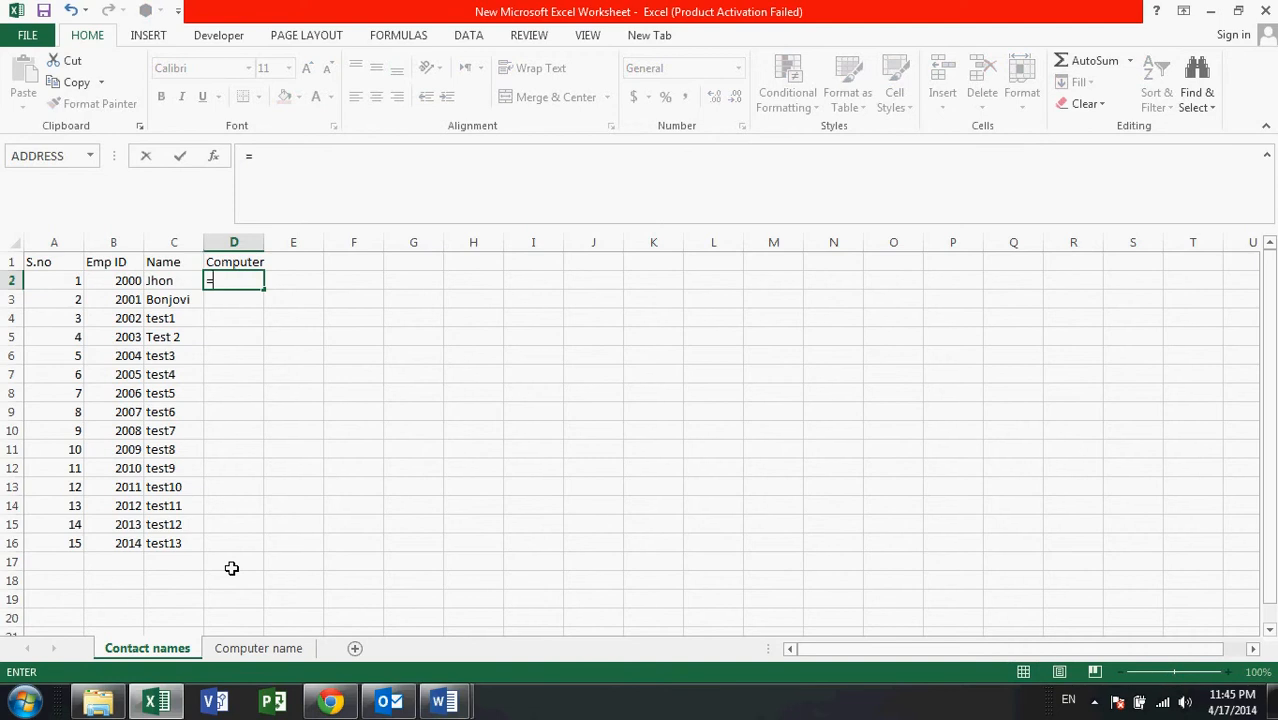
text(vlo)
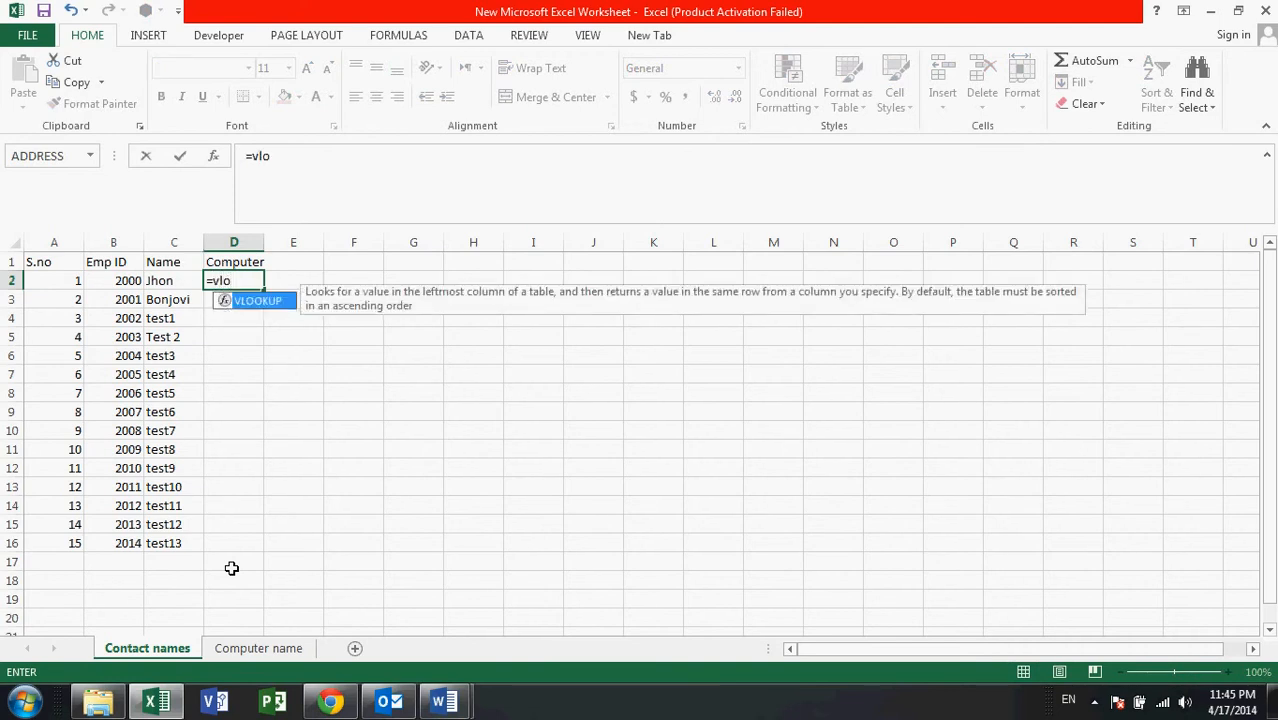
double_click(248, 302)
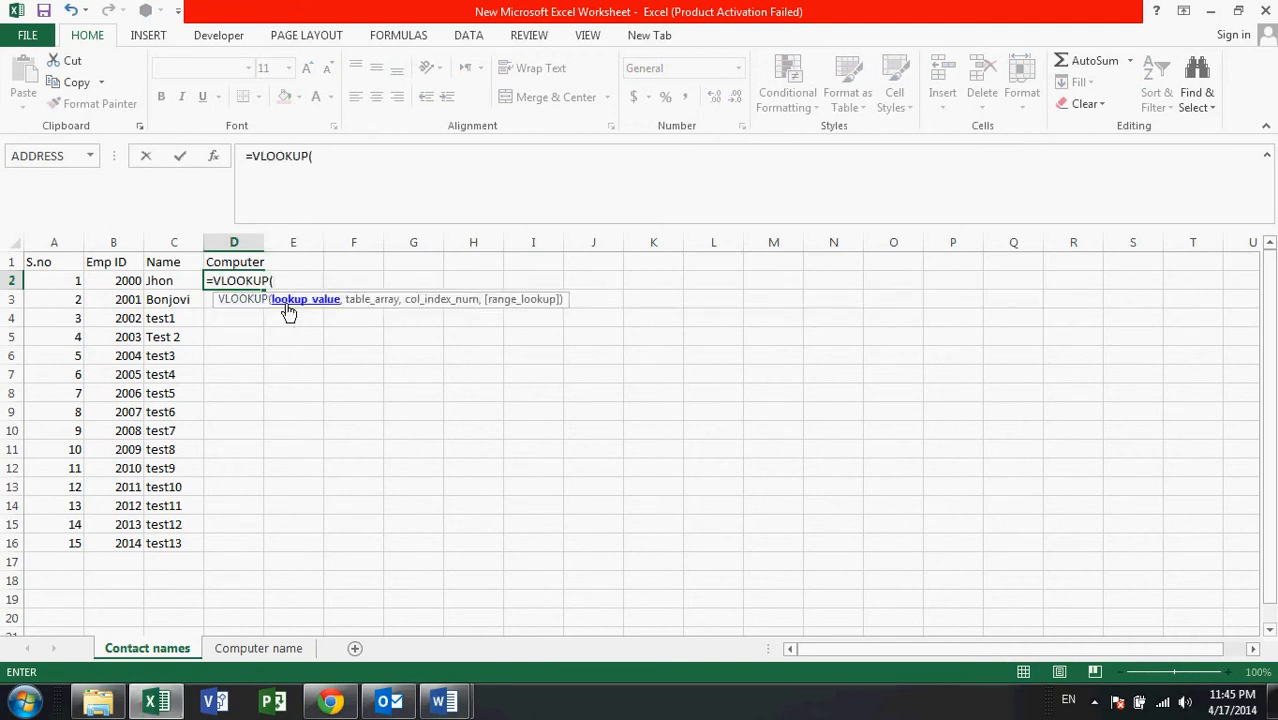
click(135, 286)
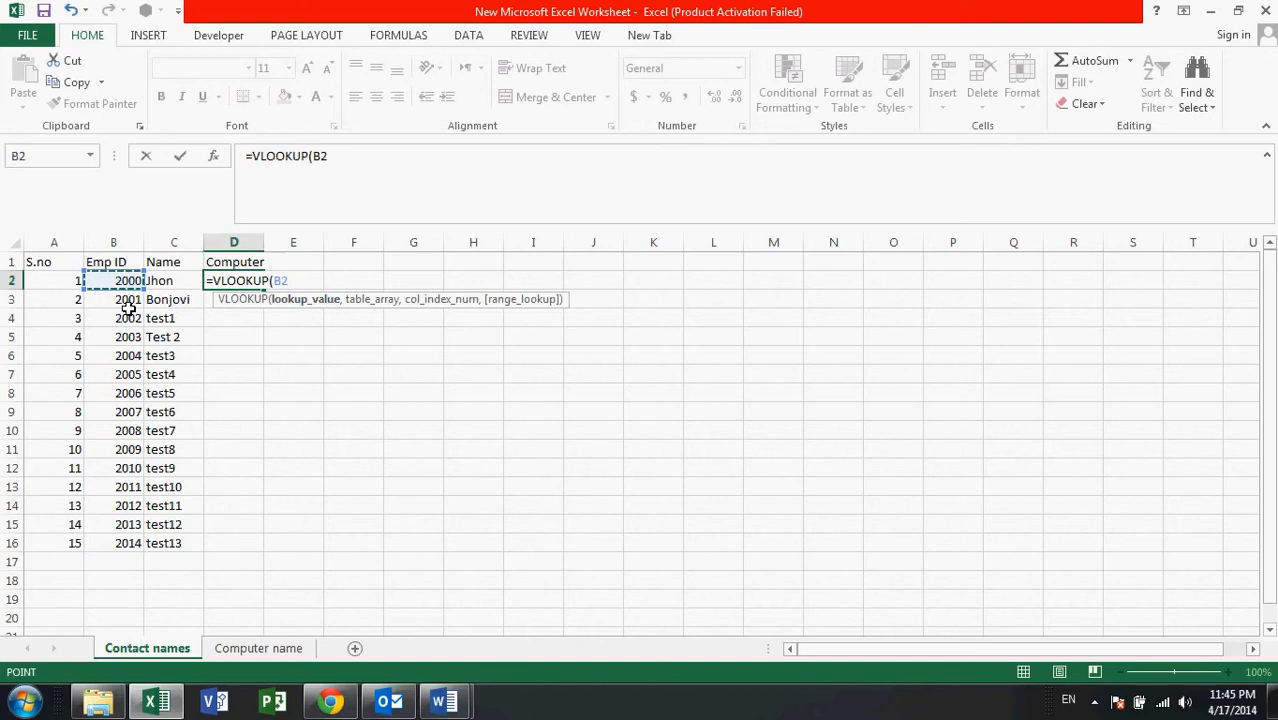
text(,)
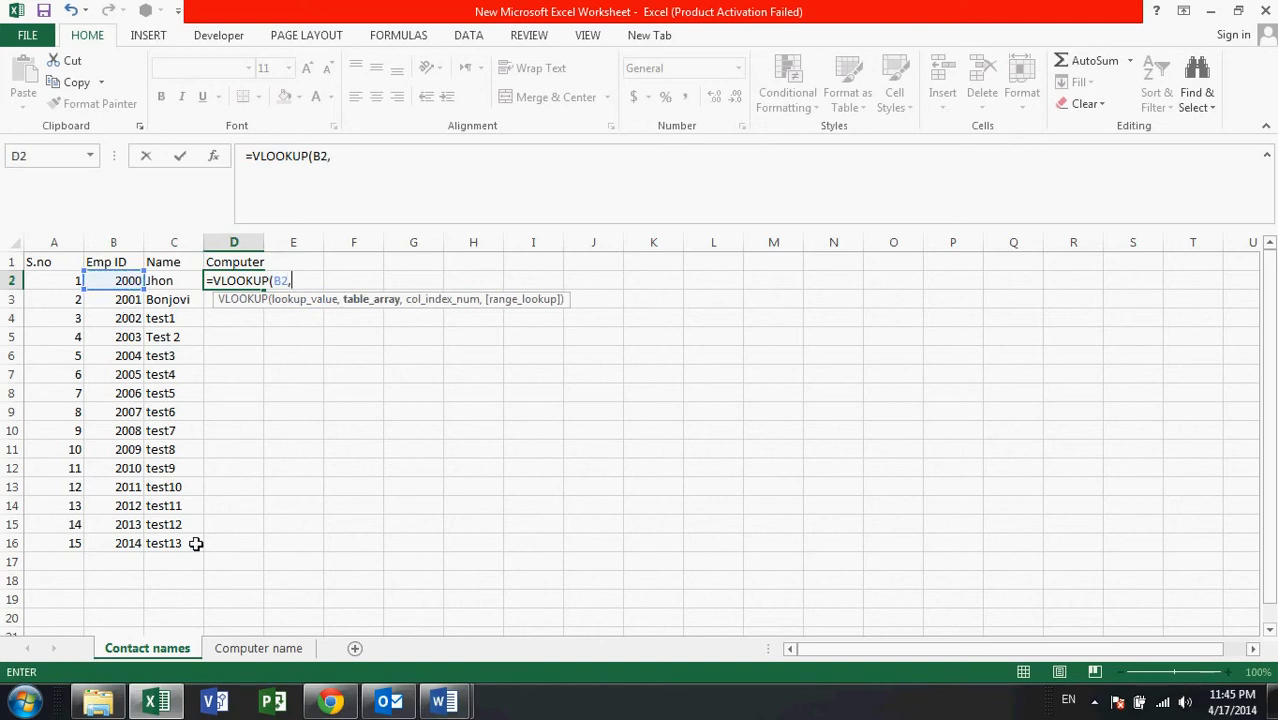
click(220, 648)
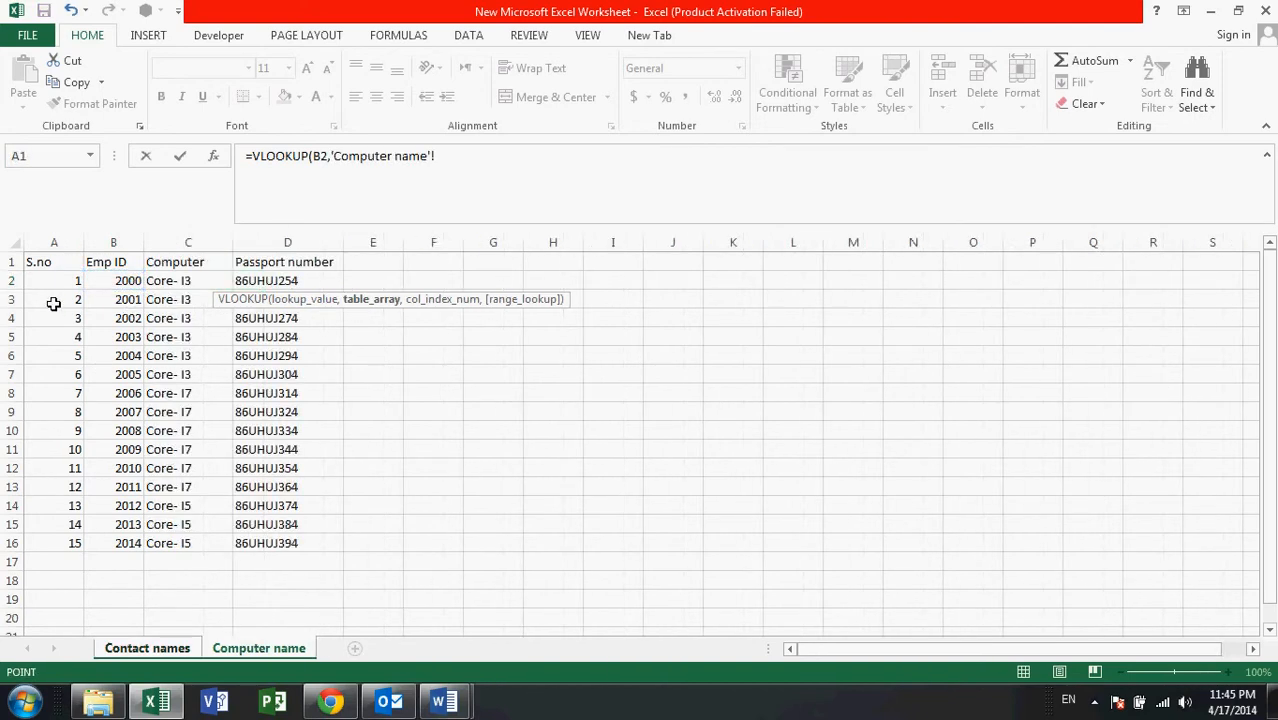
drag(104, 286, 262, 540)
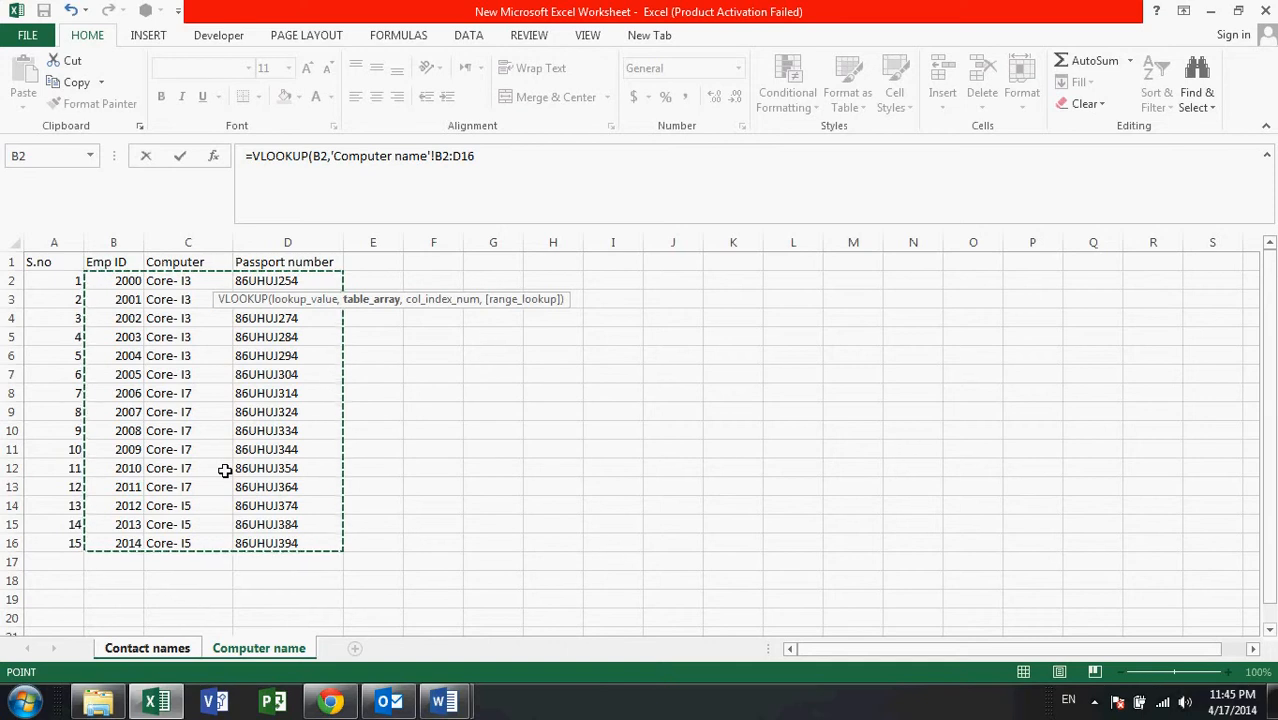
text(,)
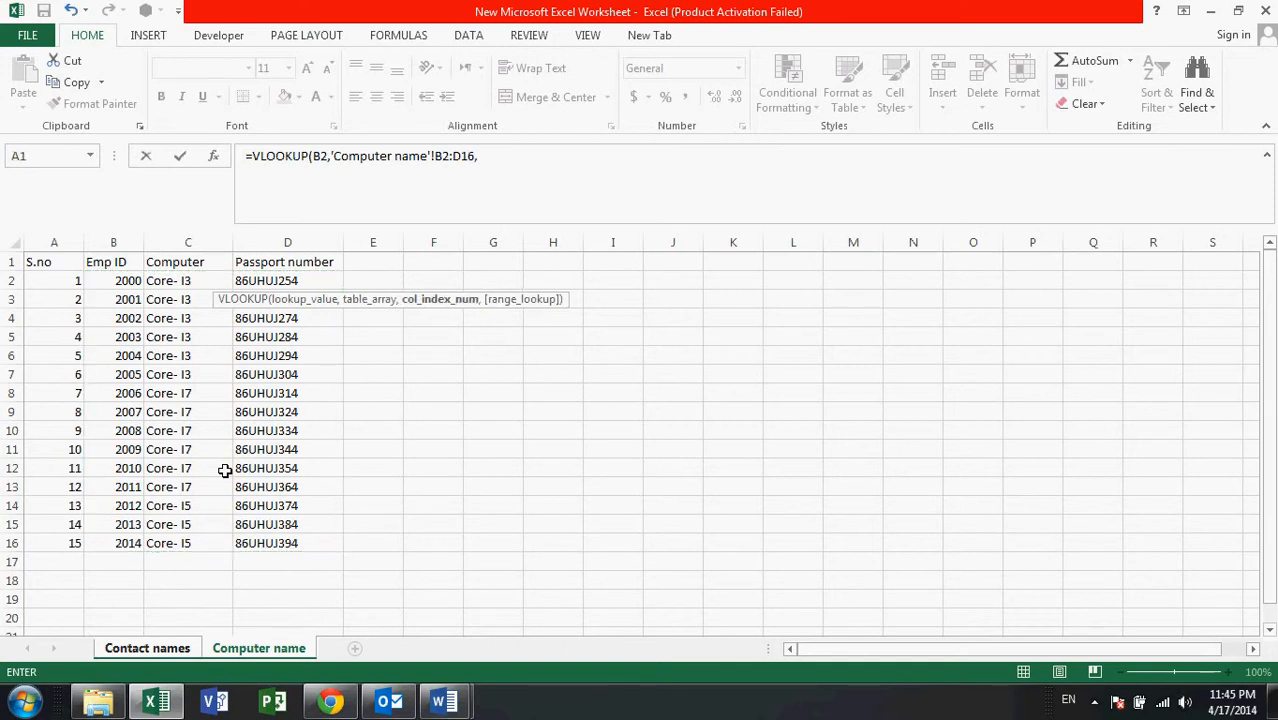
click(172, 649)
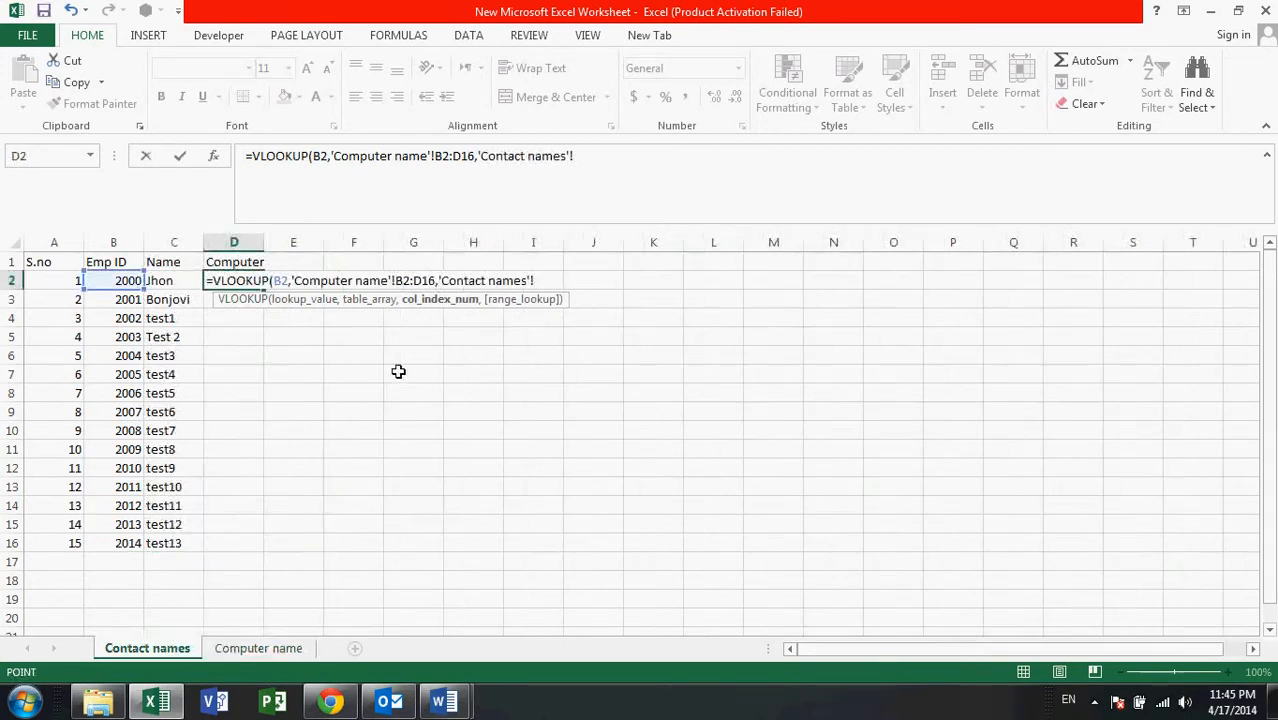
click(260, 649)
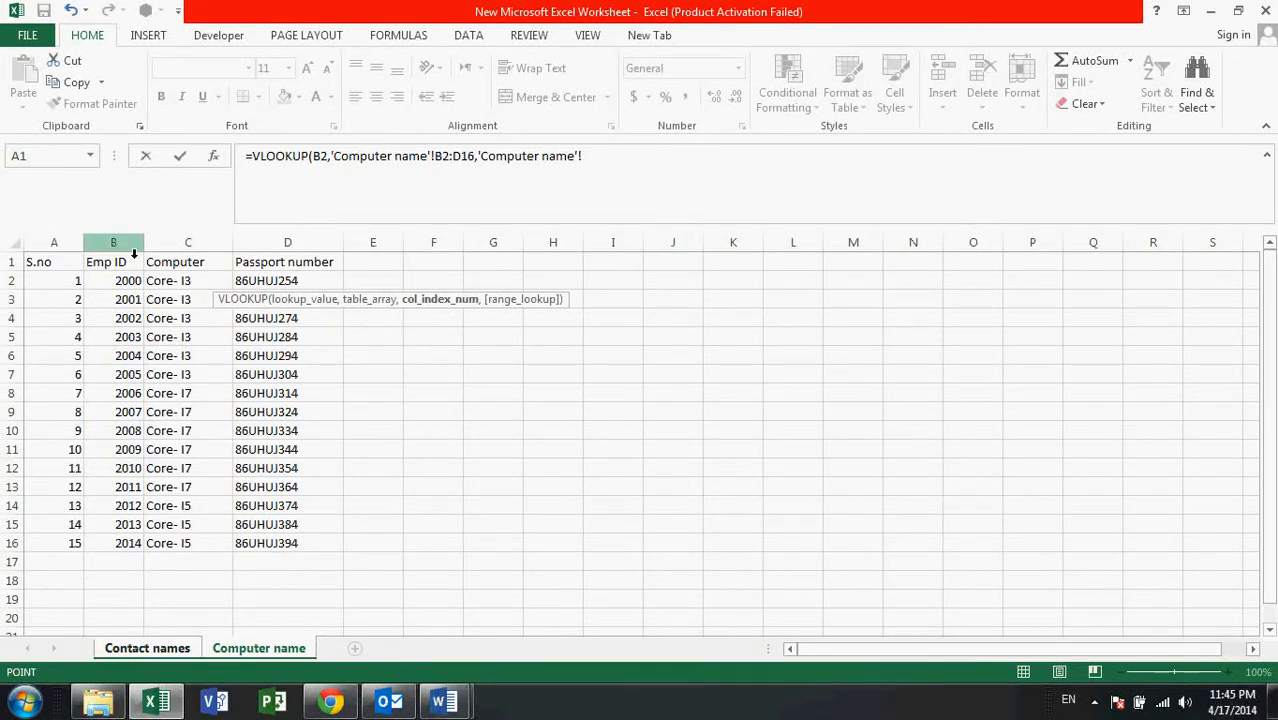
text(2,)
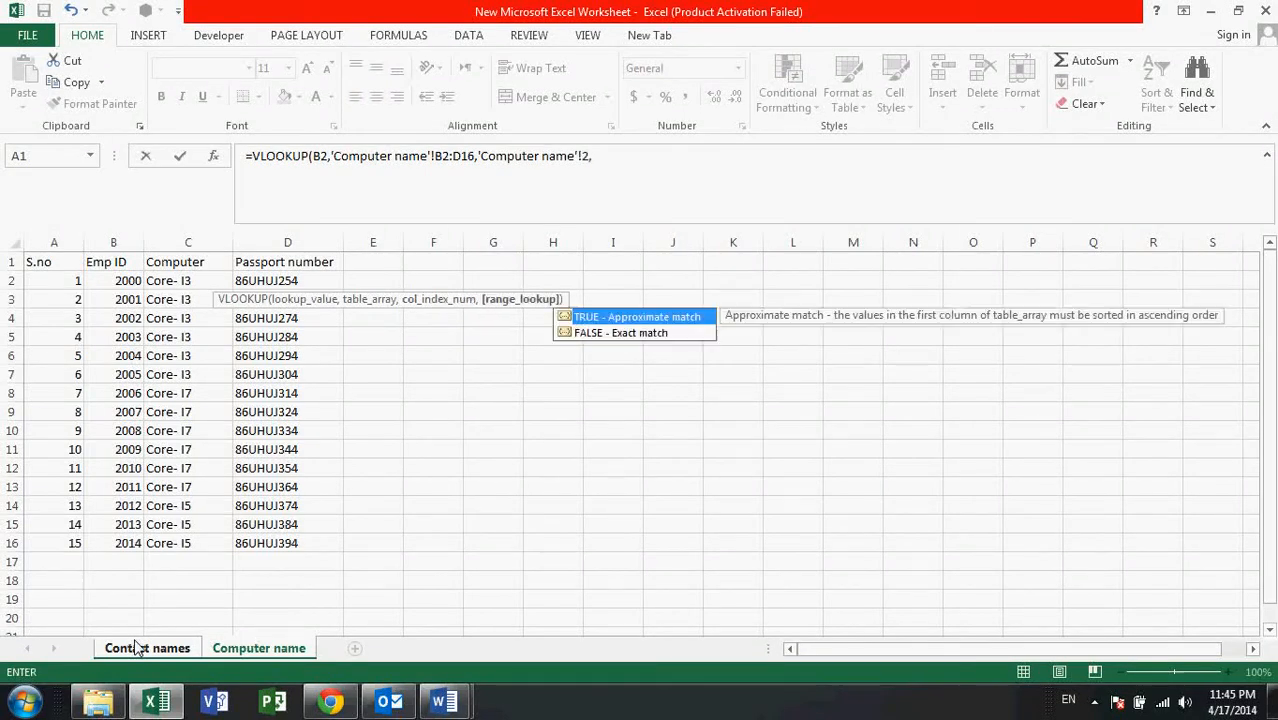
key(BackSpace)
key(BackSpace)
key(BackSpace)
key(BackSpace)
key(BackSpace)
key(BackSpace)
key(BackSpace)
key(BackSpace)
key(BackSpace)
key(BackSpace)
key(BackSpace)
key(BackSpace)
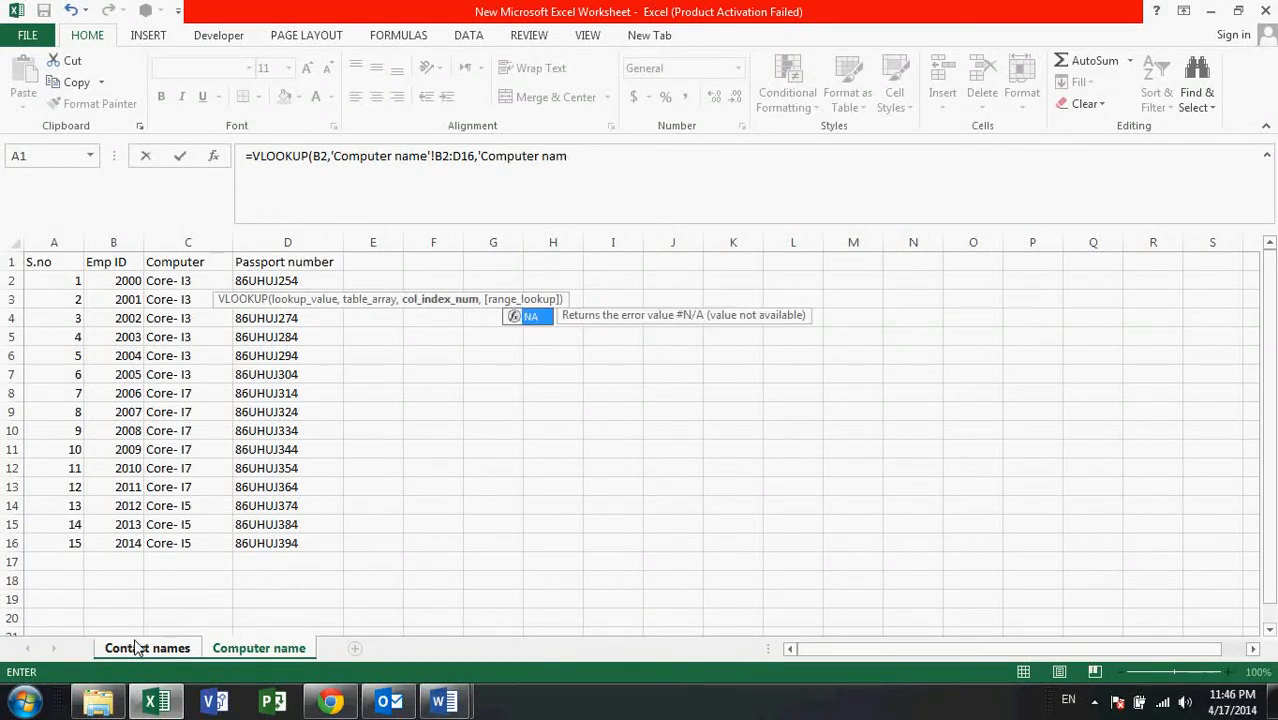
key(BackSpace)
key(BackSpace)
key(BackSpace)
key(BackSpace)
key(BackSpace)
key(BackSpace)
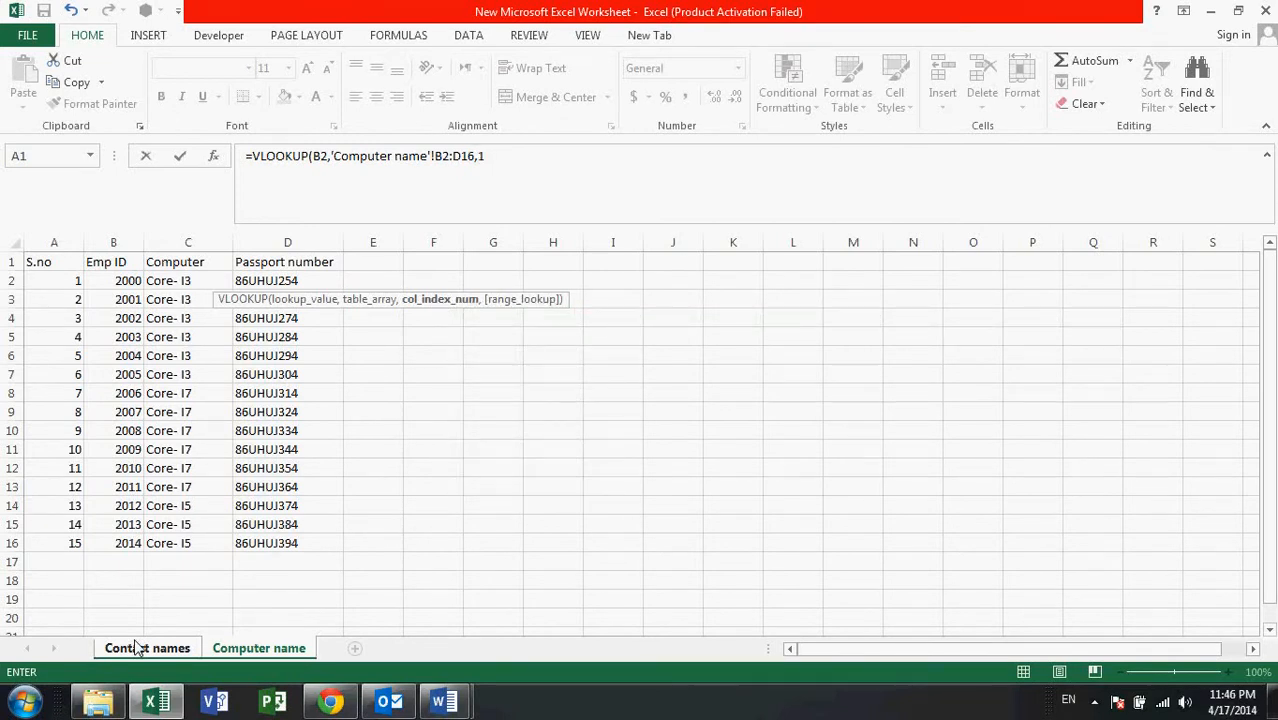
Step: Set the VLOOKUP column index to 2 and the range lookup to FALSE for an exact match
text(2,)
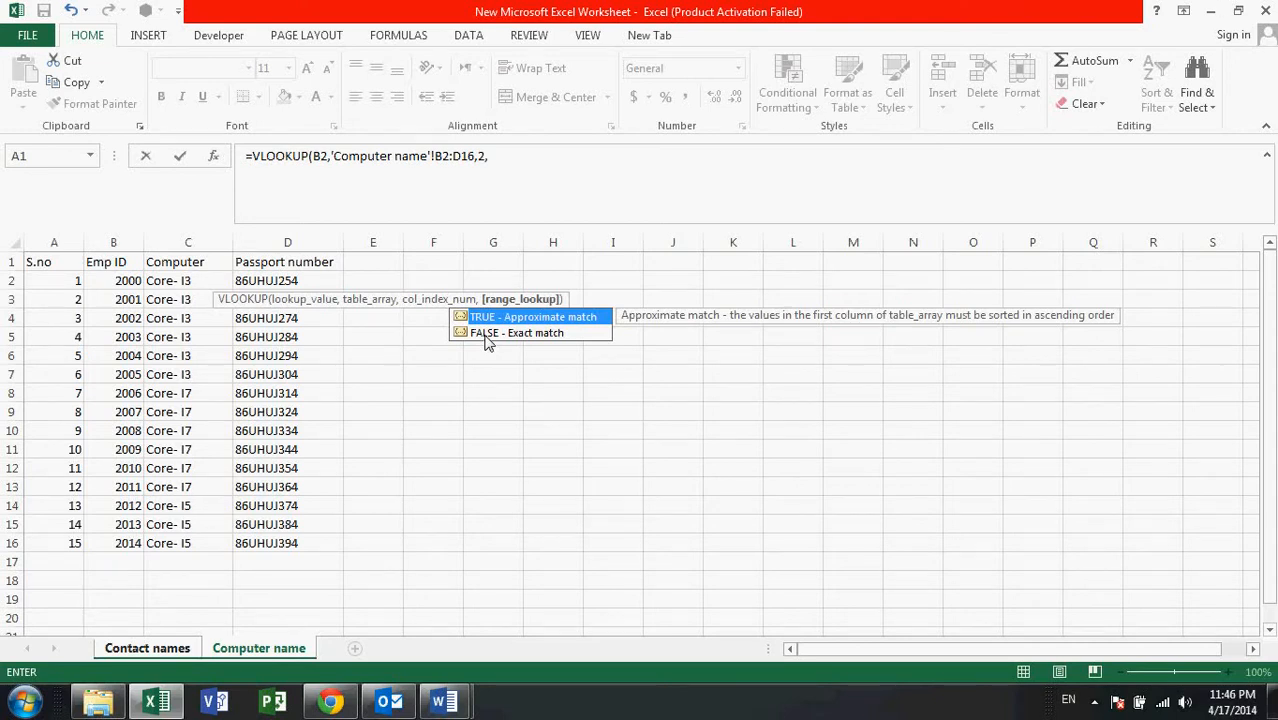
click(487, 338)
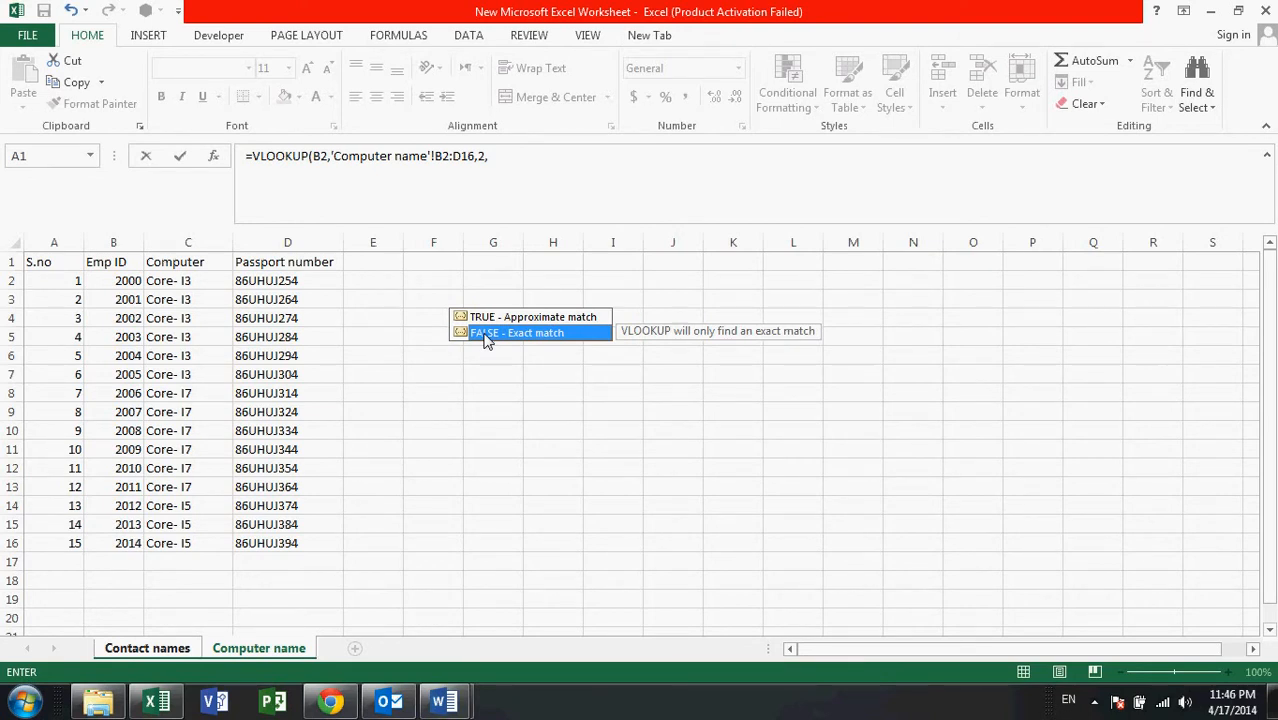
double_click(487, 338)
Step: Make the VLOOKUP table range absolute as $B$2:$D$16 and enter the formula in D2
click(428, 156)
click(441, 156)
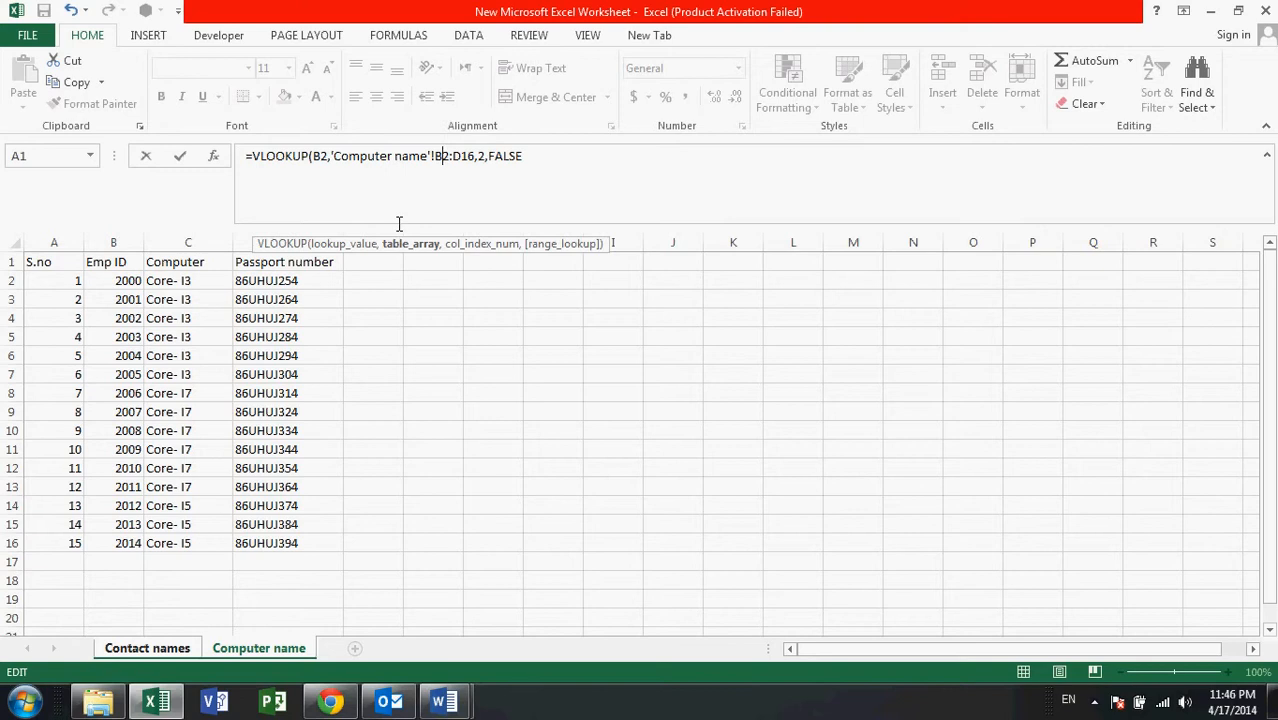
key(F4)
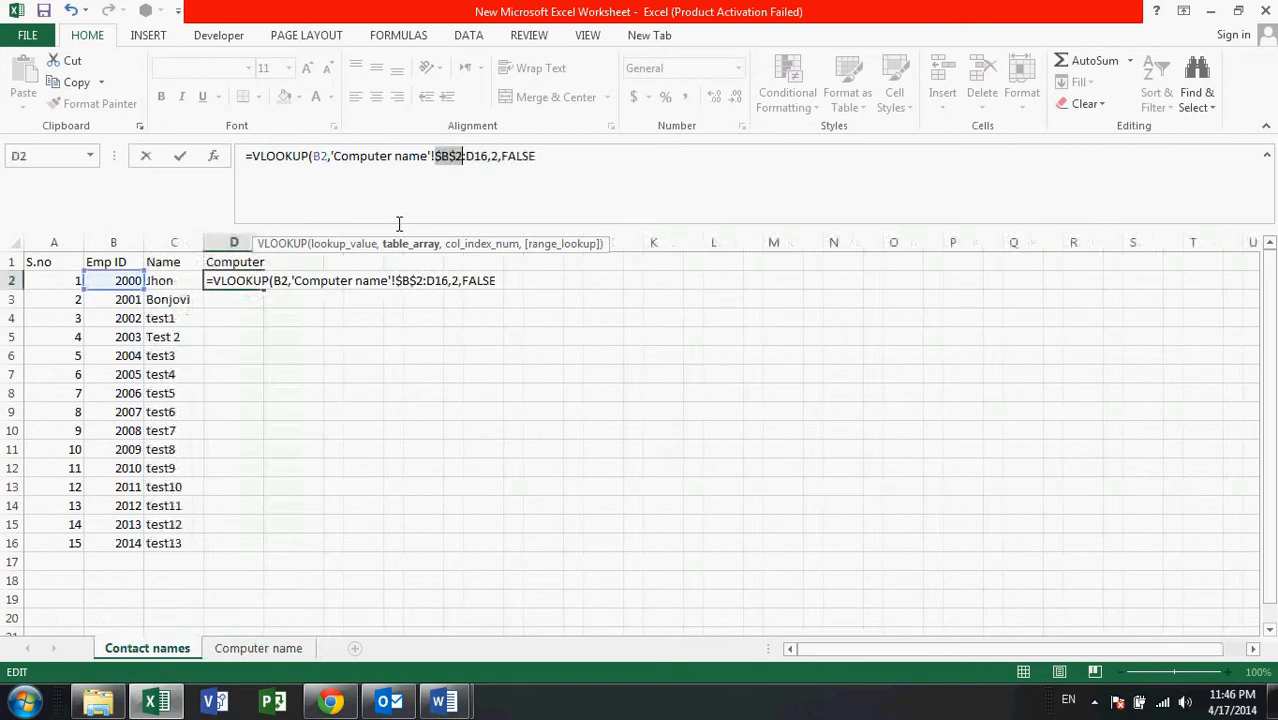
click(490, 163)
key(F4)
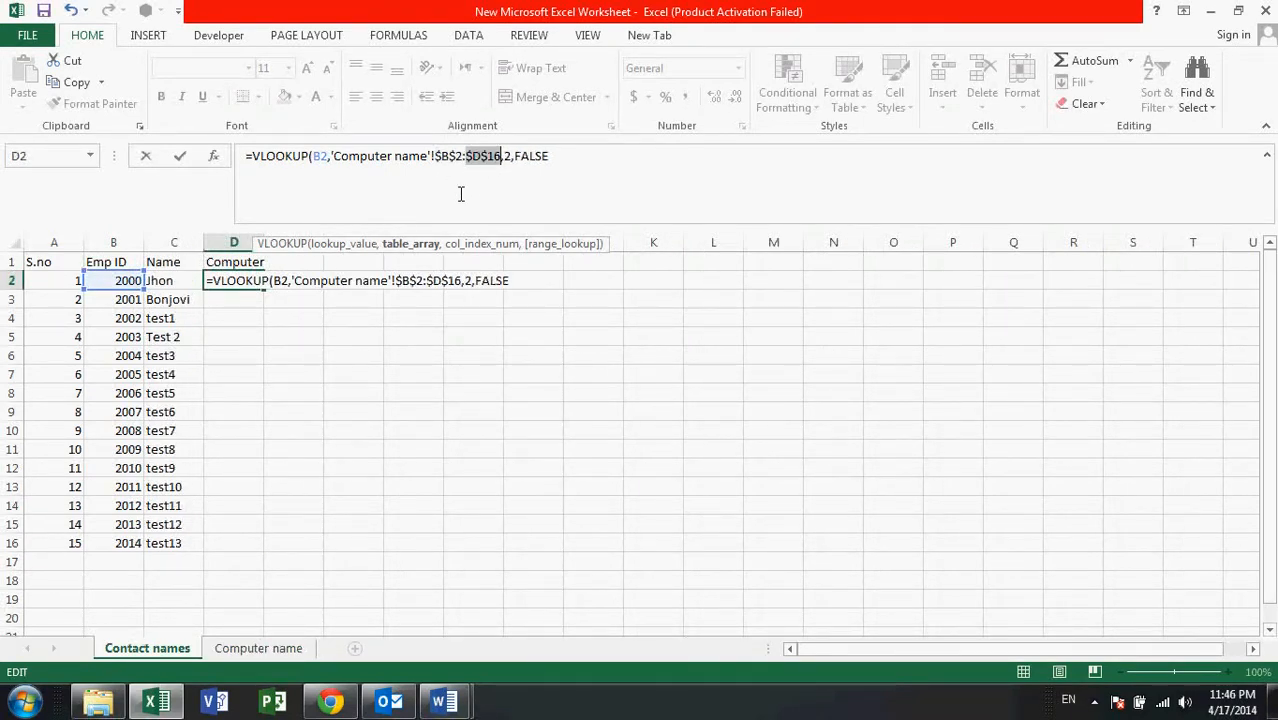
key(Return)
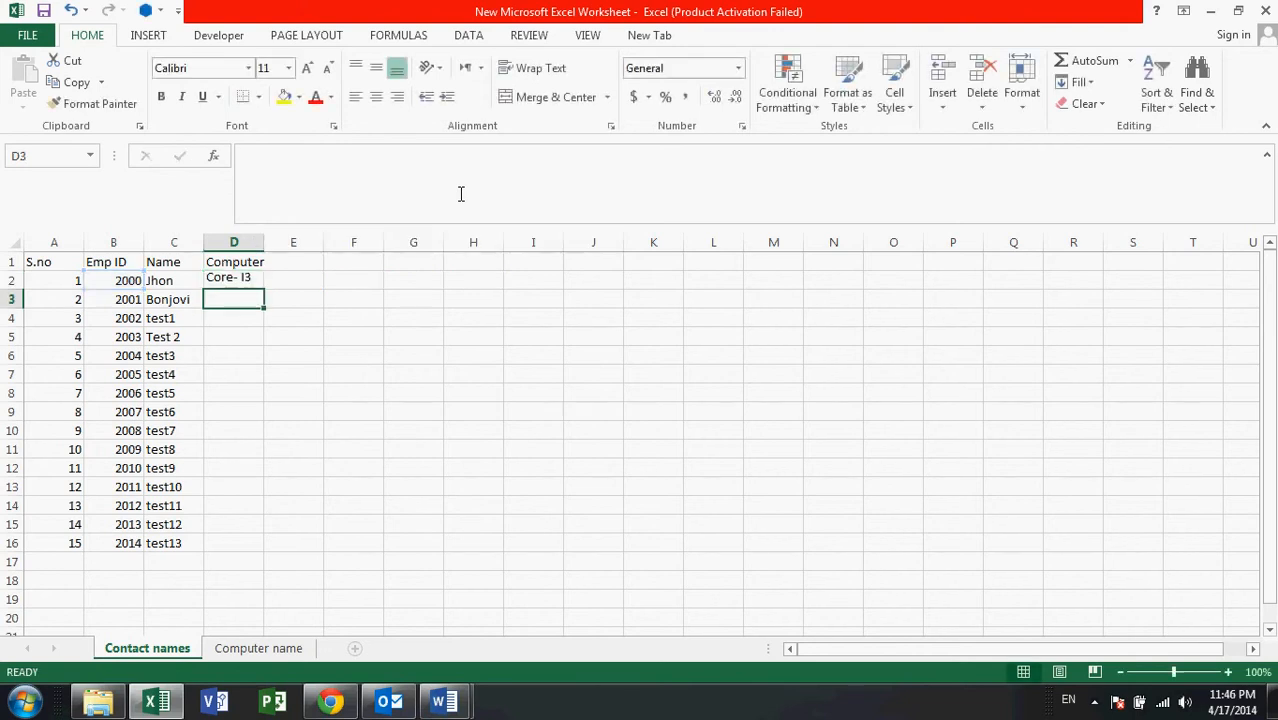
Step: Copy the VLOOKUP formula from D2 to the remaining employees in the Computer column, down to row 16
key(Up)
key(ctrl+c)
key(Down)
key(shift+Down)
key(shift+Down)
key(shift+Down)
key(shift+Down)
key(shift+Down)
key(shift+Down)
key(shift+Down)
key(shift+Down)
key(shift+Down)
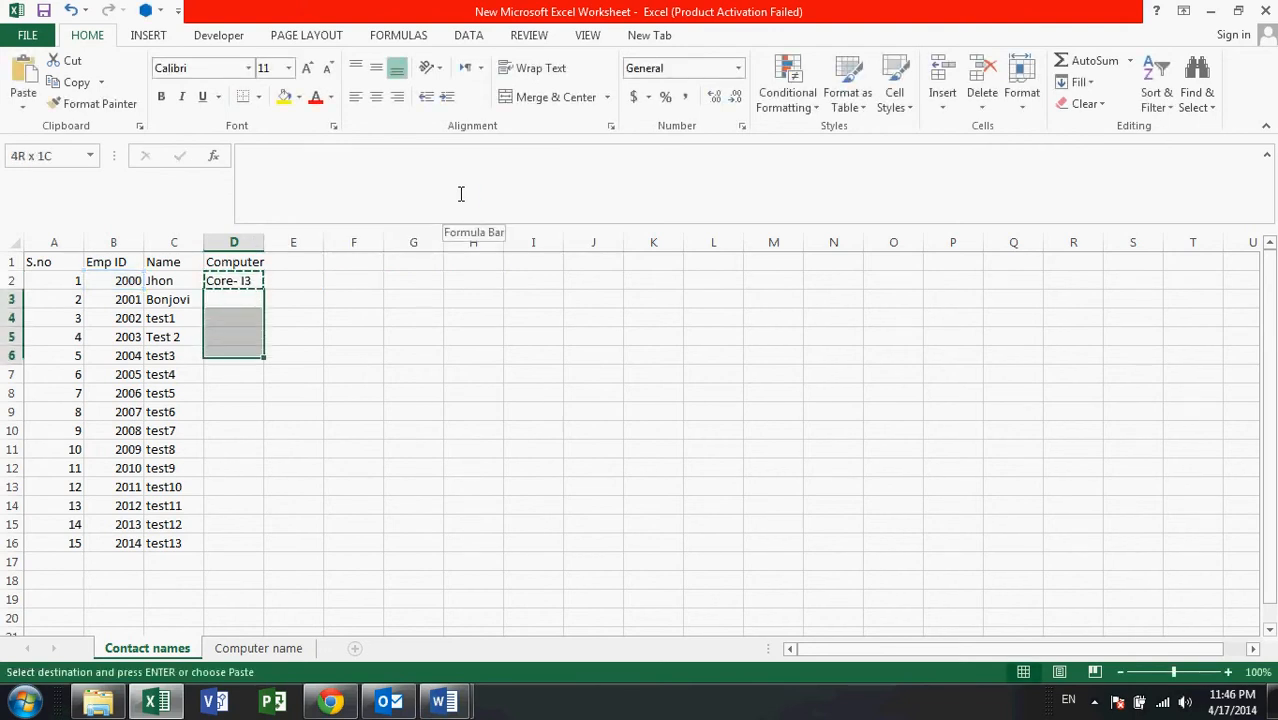
key(shift+Down)
key(shift+Down)
key(shift+Down)
key(shift+Down)
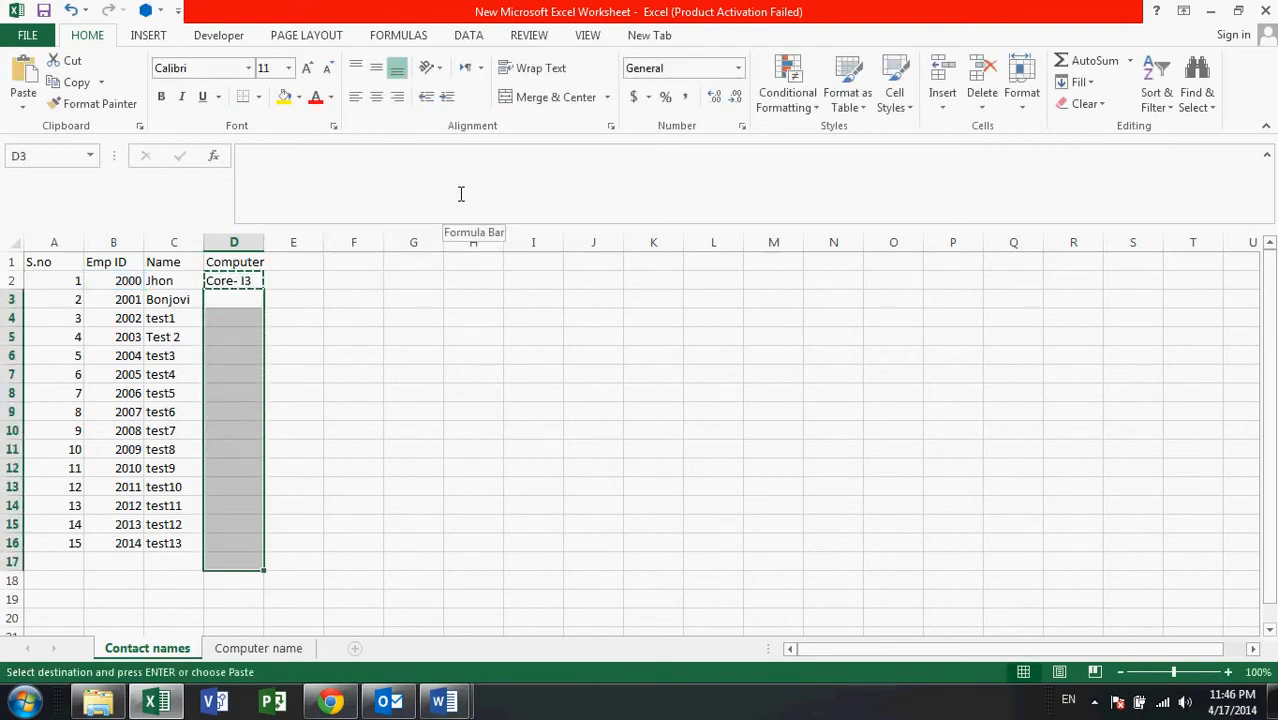
key(ctrl+v)
key(Escape)
Step: Add the column heading Passport in E1 of the Contact names sheet
key(Right)
key(Left)
key(Up)
key(Right)
key(Up)
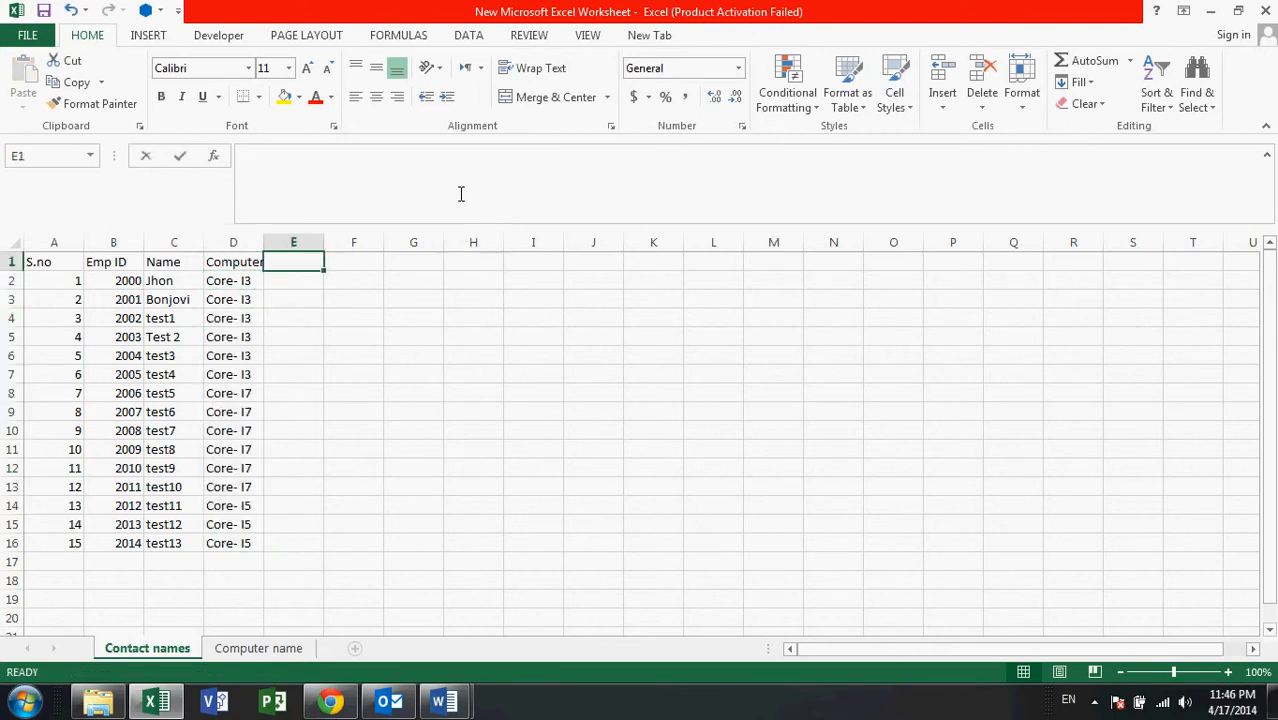
text(Passport)
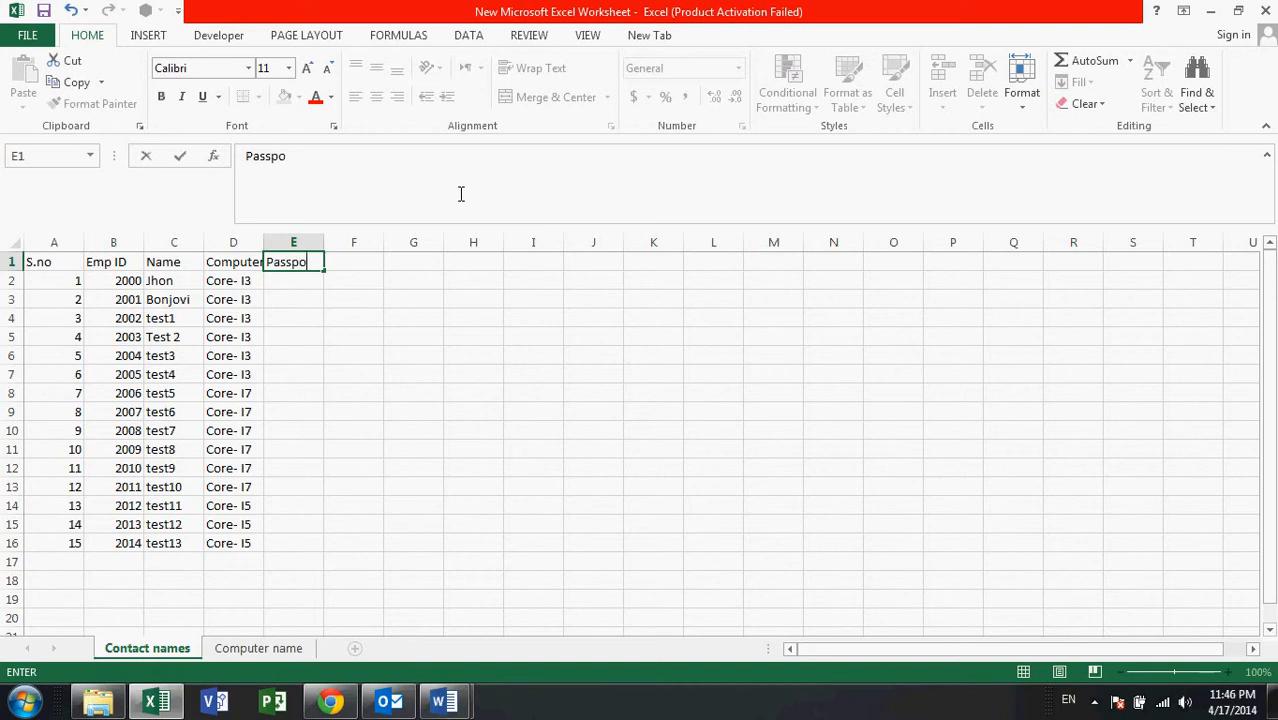
key(Return)
key(Left)
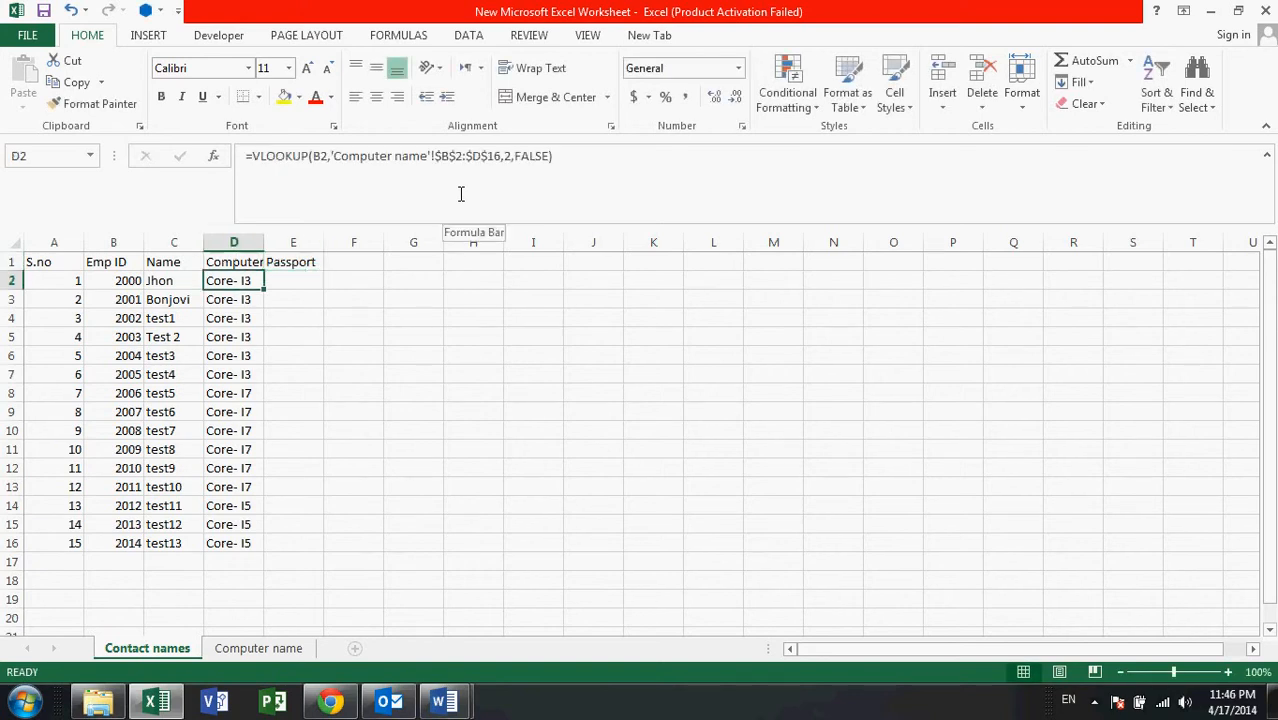
Step: Copy the VLOOKUP formula from D2 into E2 under the Passport heading
key(ctrl+c)
key(ctrl+v)
key(Right)
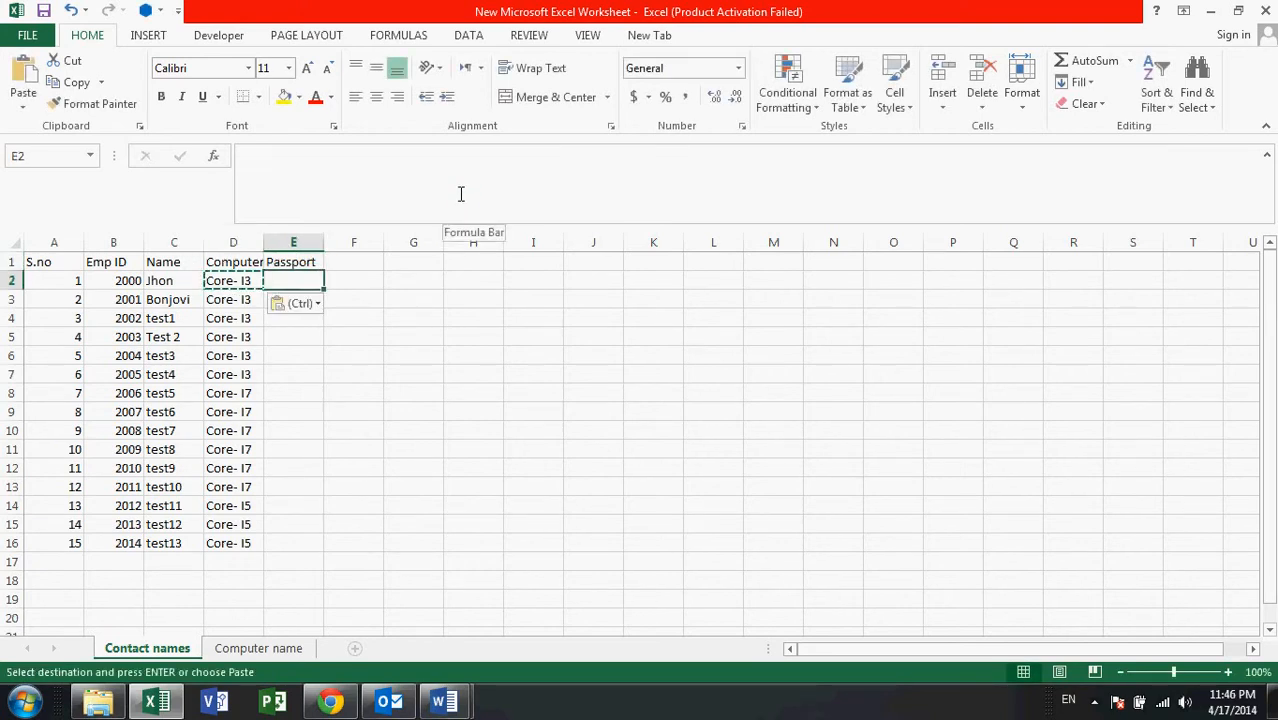
key(ctrl+v)
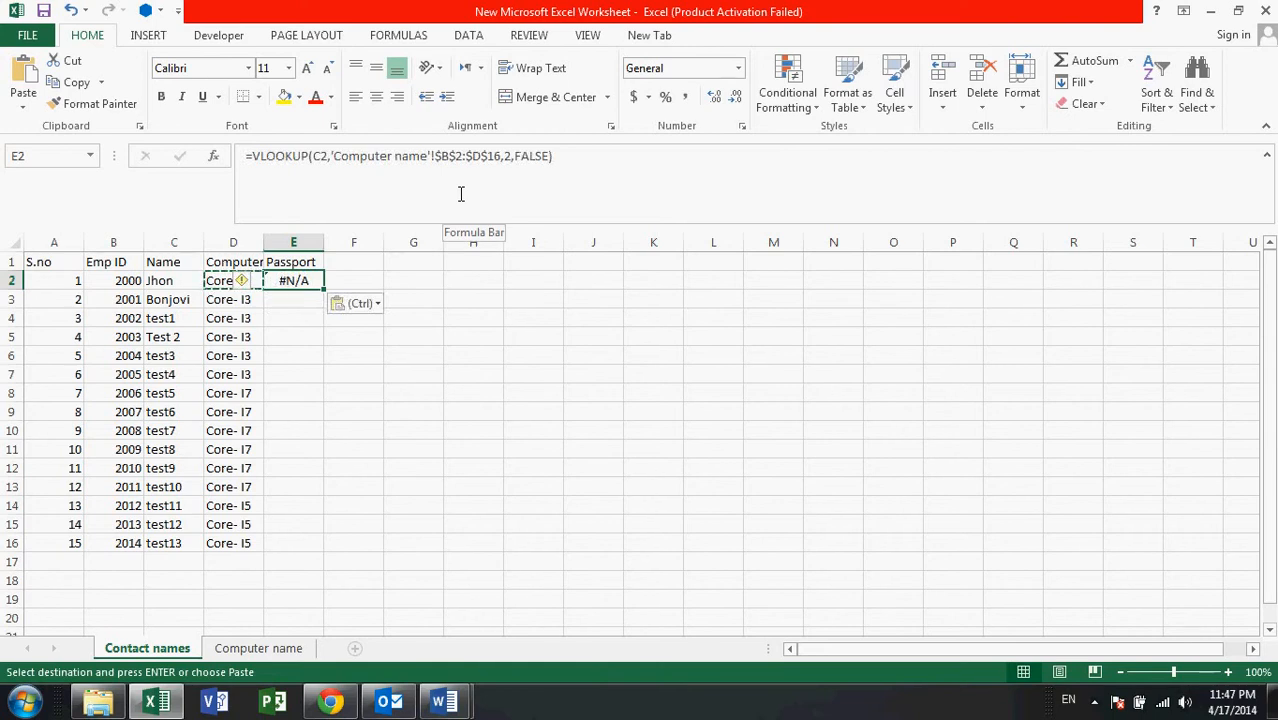
Step: Change the lookup value of the E2 formula to the employee ID in B2 and enter the formula
key(F2)
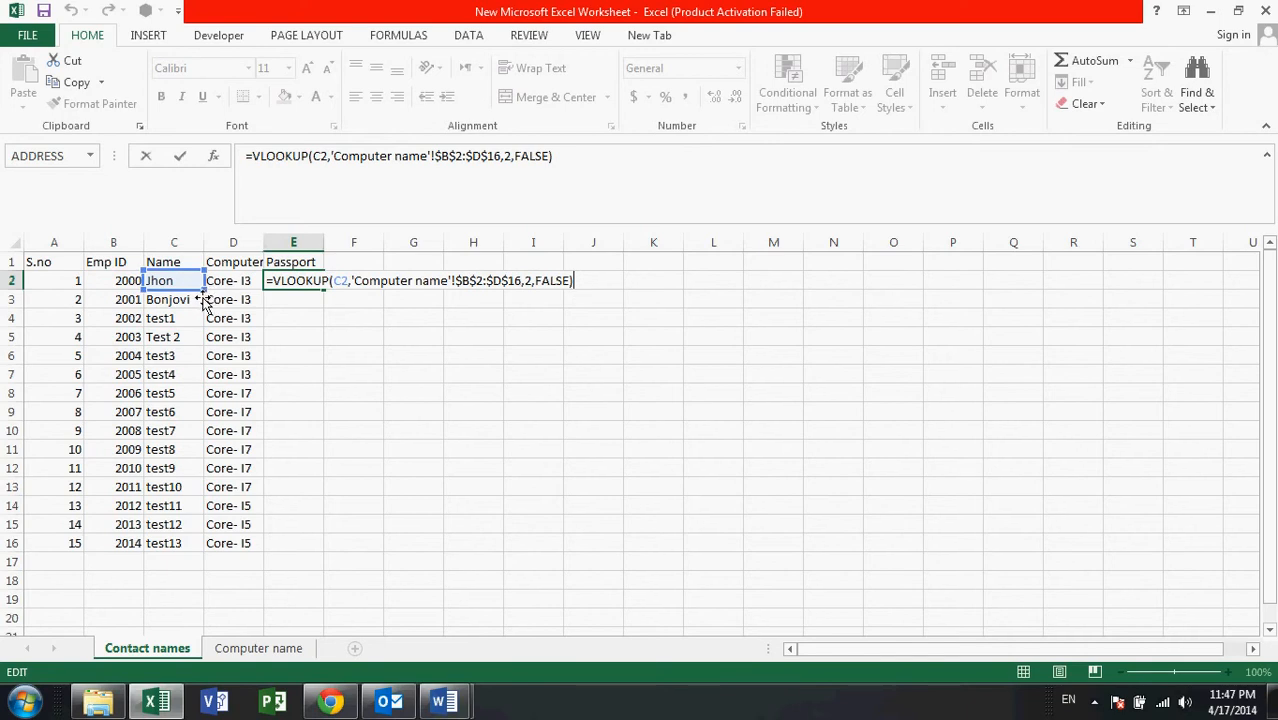
drag(201, 300, 136, 288)
click(308, 157)
click(323, 166)
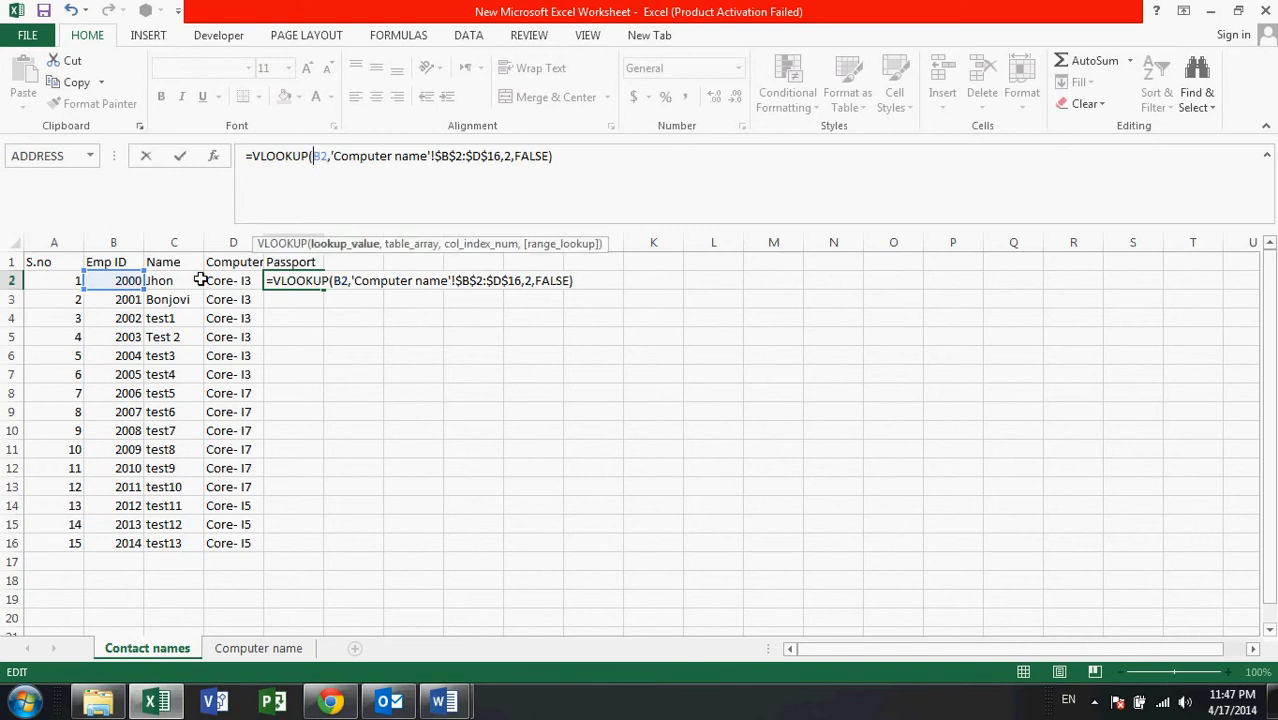
key(Return)
key(Up)
key(ctrl+c)
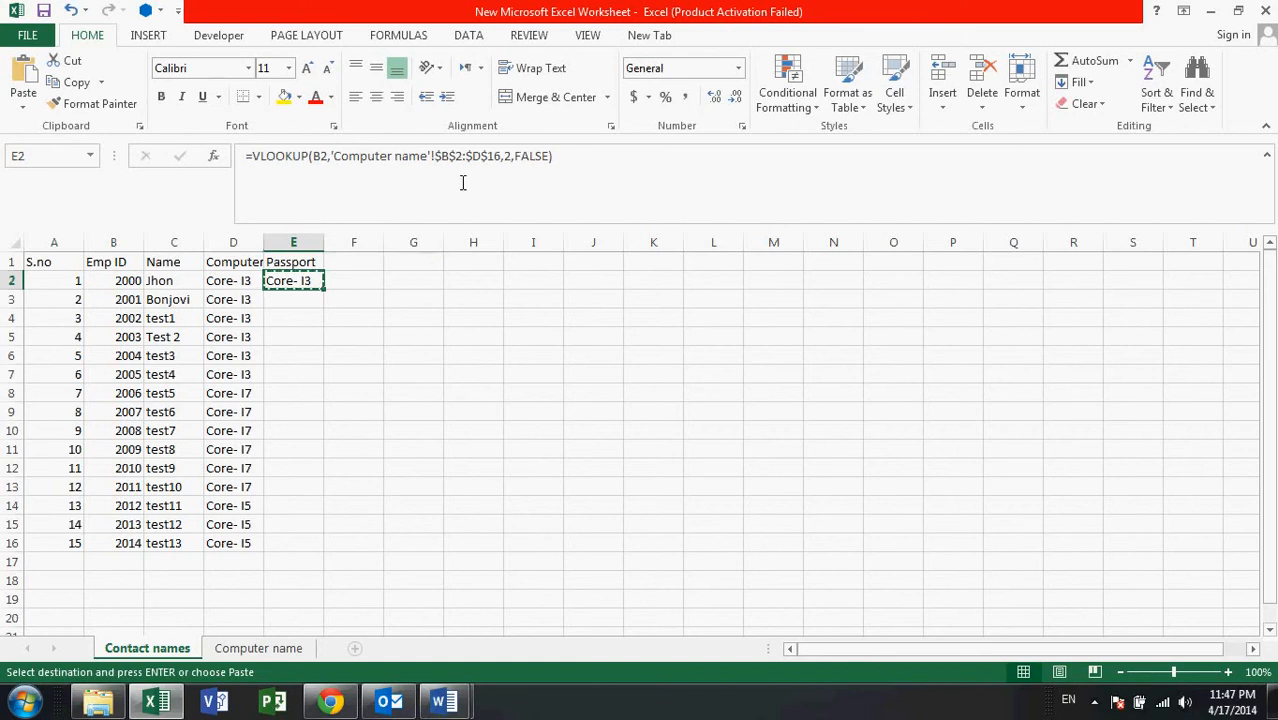
Step: Reopen the E2 formula at its column index and check the passport number column's position on the Computer name sheet
click(505, 165)
click(505, 165)
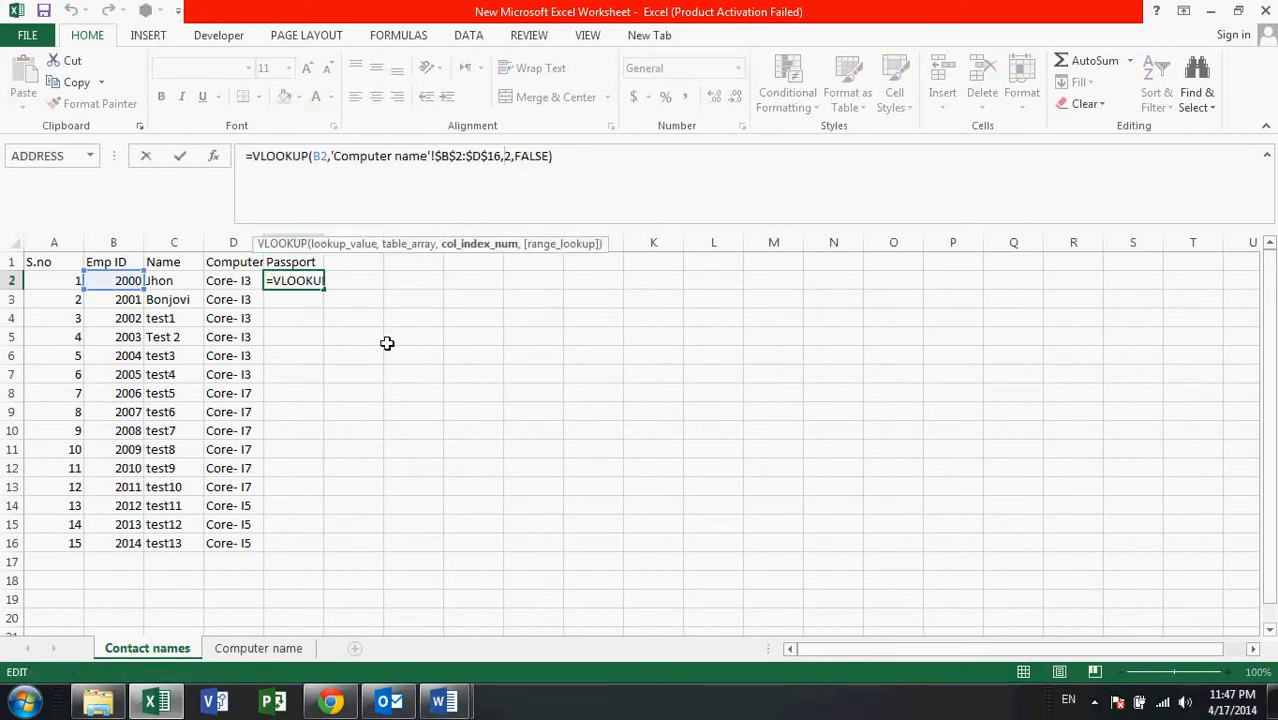
click(258, 648)
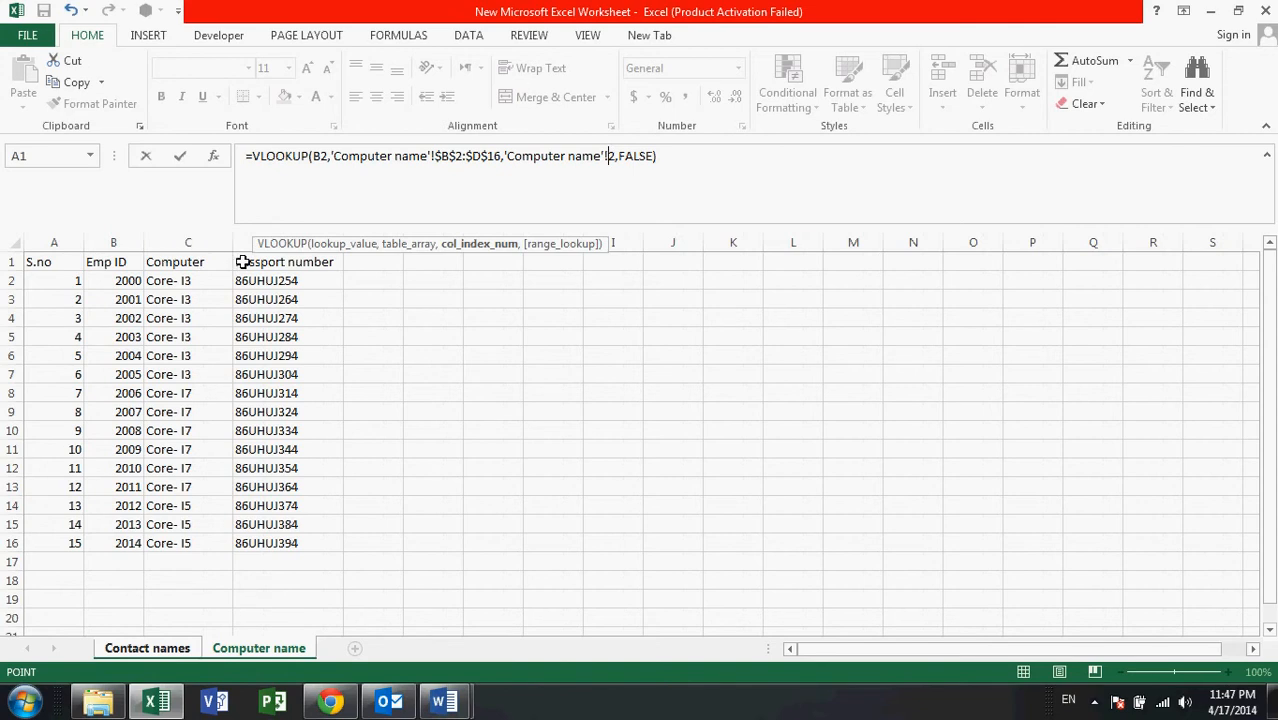
drag(265, 258, 342, 277)
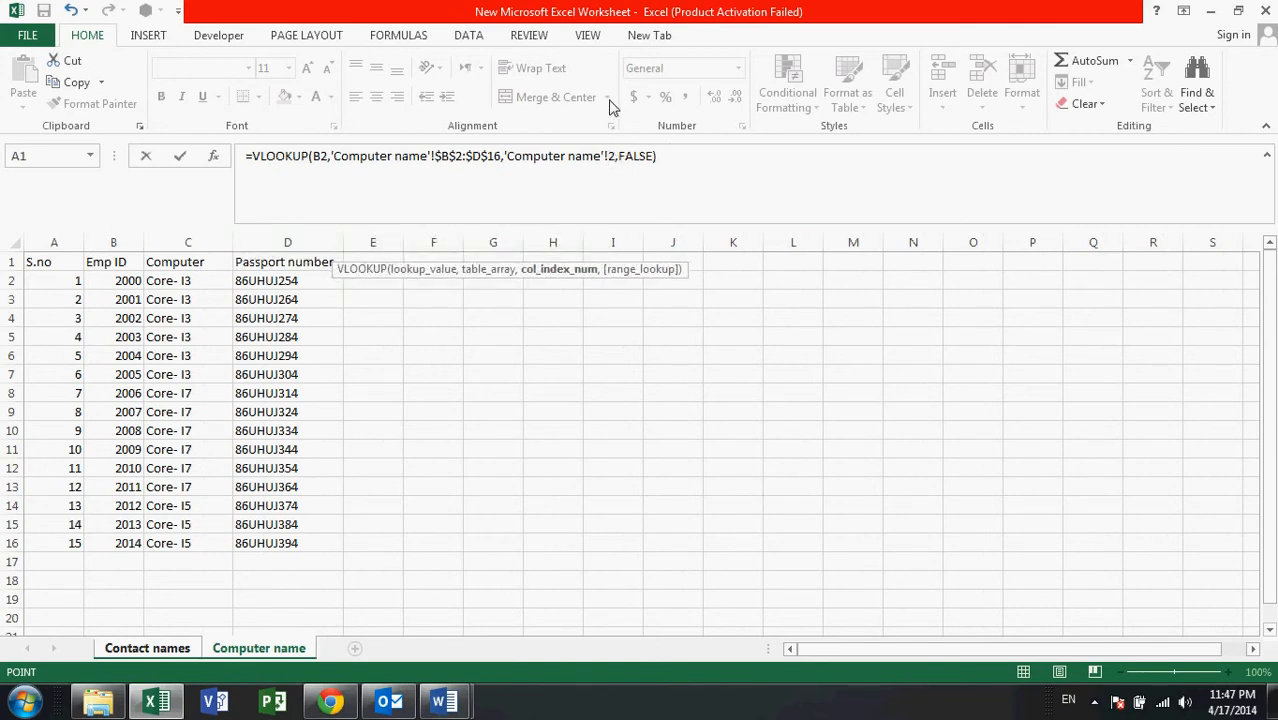
Step: Remove the stray 'Computer name'! reference from the column index argument of the VLOOKUP formula
key(BackSpace)
key(BackSpace)
key(BackSpace)
key(BackSpace)
key(BackSpace)
key(BackSpace)
key(BackSpace)
key(BackSpace)
key(BackSpace)
key(BackSpace)
key(BackSpace)
key(BackSpace)
key(BackSpace)
key(BackSpace)
key(BackSpace)
key(BackSpace)
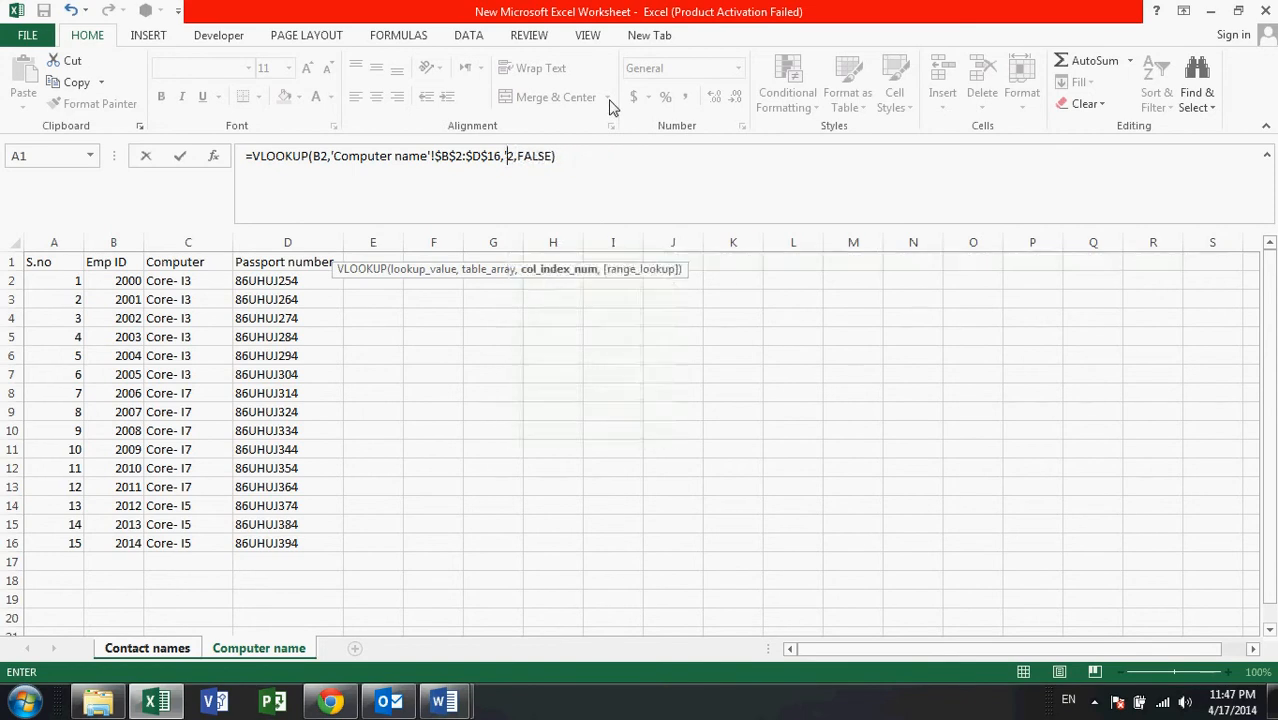
key(Right)
key(BackSpace)
key(BackSpace)
key(BackSpace)
key(BackSpace)
key(BackSpace)
key(BackSpace)
key(BackSpace)
key(BackSpace)
key(BackSpace)
key(BackSpace)
key(BackSpace)
key(BackSpace)
key(BackSpace)
key(BackSpace)
key(BackSpace)
Step: Set the VLOOKUP column index to 3 and enter the formula in E2
drag(530, 158, 513, 165)
text(3)
key(Return)
Step: Copy the passport VLOOKUP formula from E2 to the remaining employees in E3:E16
key(Up)
key(ctrl+c)
key(Down)
key(shift+Down)
key(shift+Down)
key(shift+Down)
key(shift+Down)
key(shift+Down)
key(shift+Down)
key(shift+Down)
key(shift+Down)
key(shift+Down)
key(shift+Down)
key(shift+Down)
key(shift+Down)
key(shift+Down)
key(Return)
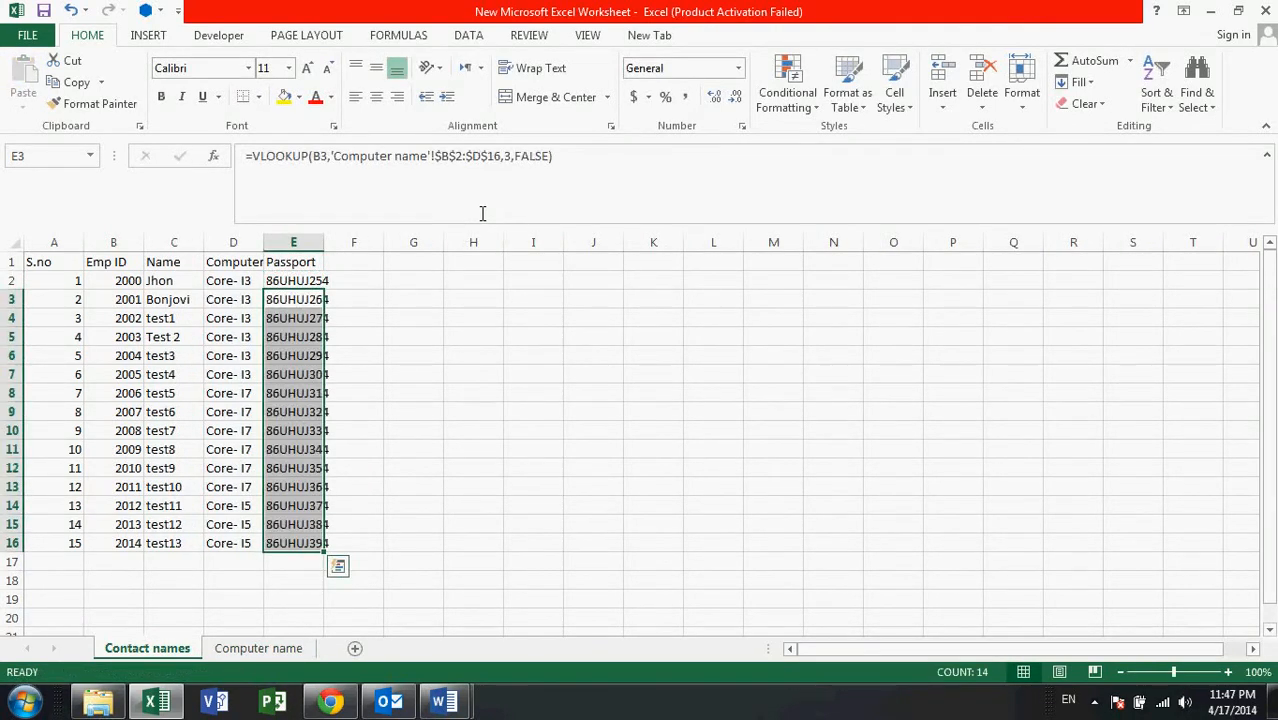
click(418, 470)
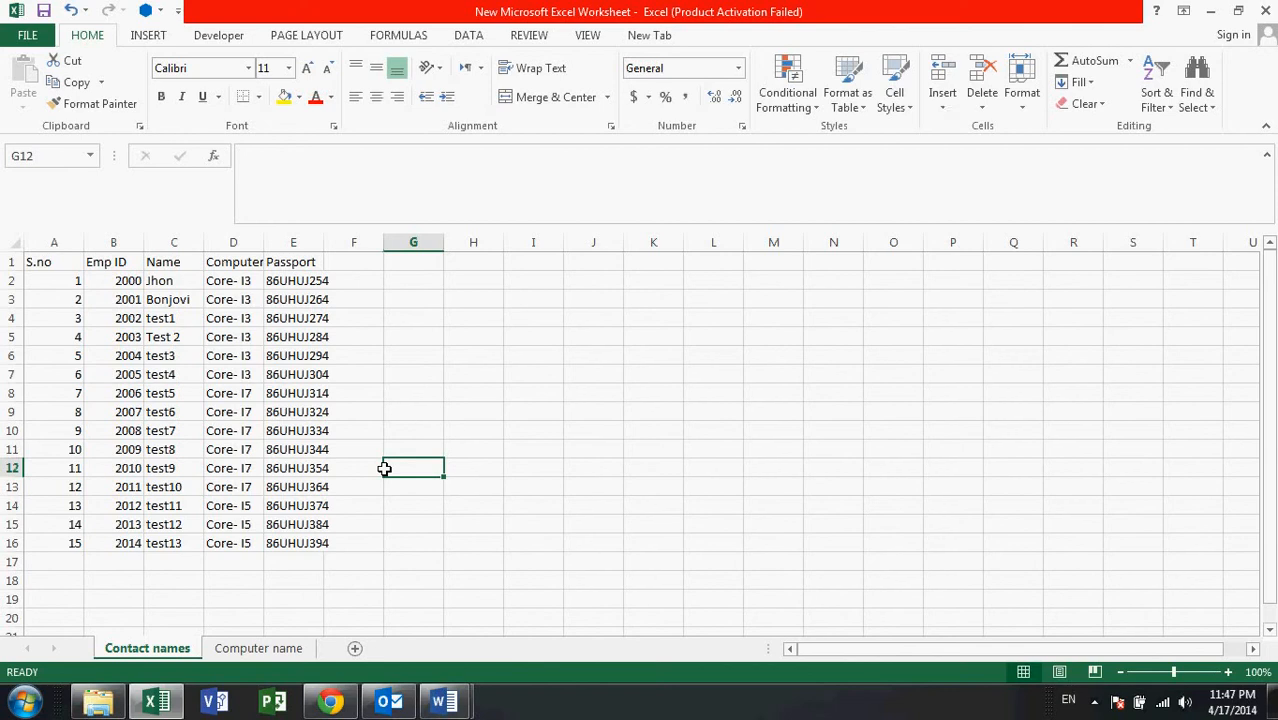
key(Left)
key(Left)
key(Left)
key(Left)
key(Left)
key(Left)
key(Right)
key(Right)
key(Right)
key(Right)
key(Right)
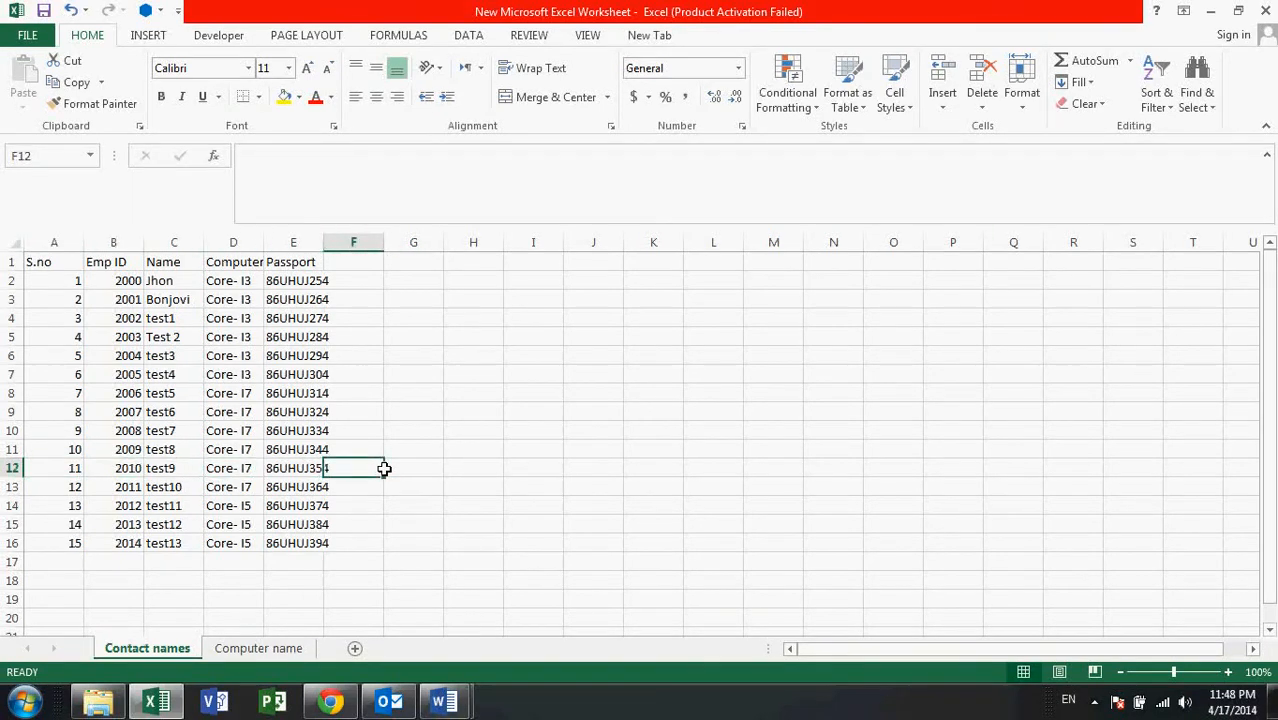
key(Right)
key(Right)
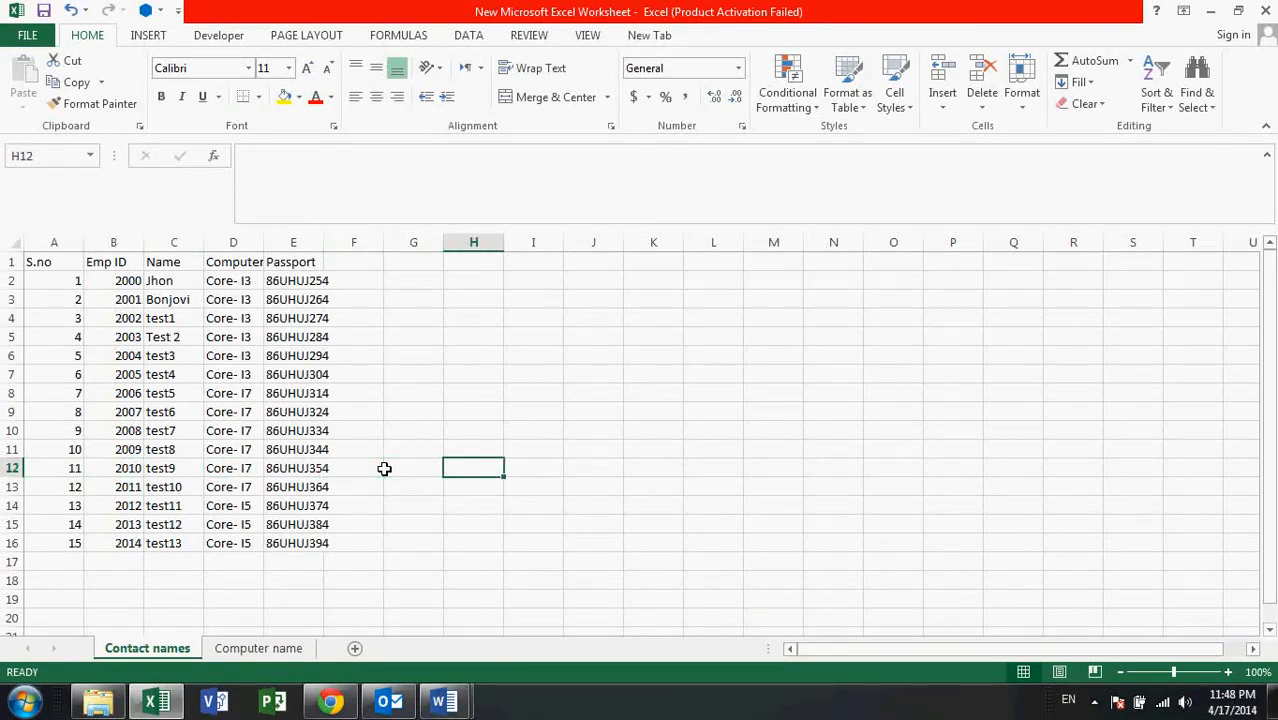